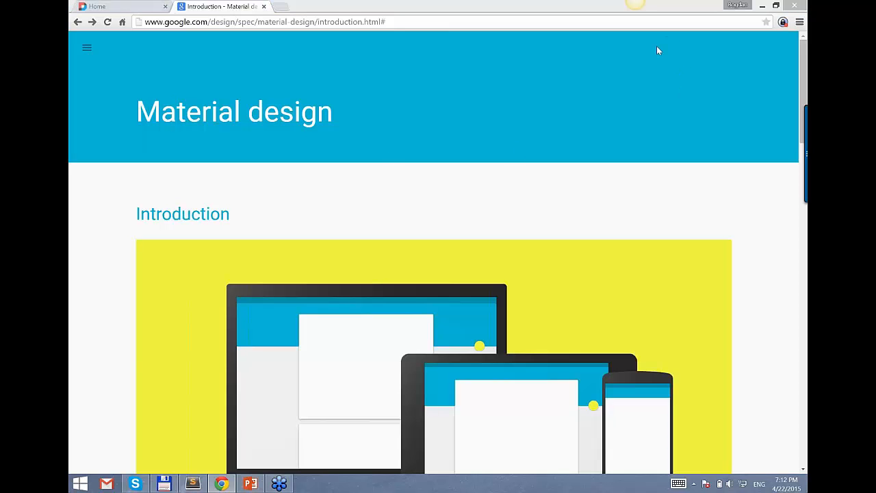
# Read through the Material design introduction page, covering its goals and principles.
pyautogui.scroll(-2, 643, 196)
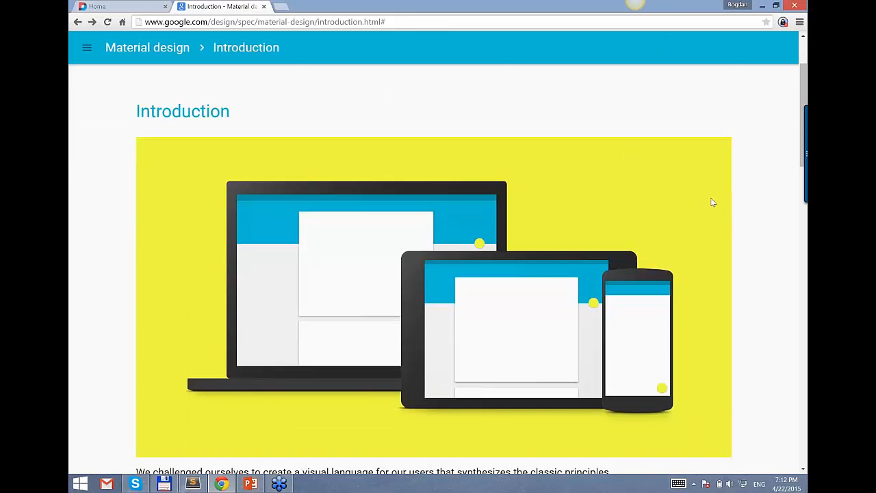
pyautogui.scroll(-7, 710, 199)
pyautogui.scroll(-8, 698, 215)
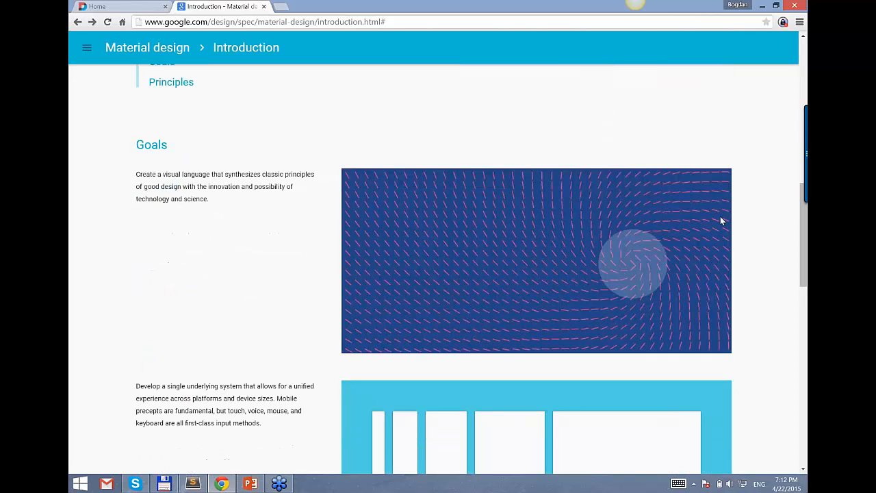
pyautogui.scroll(-2, 712, 222)
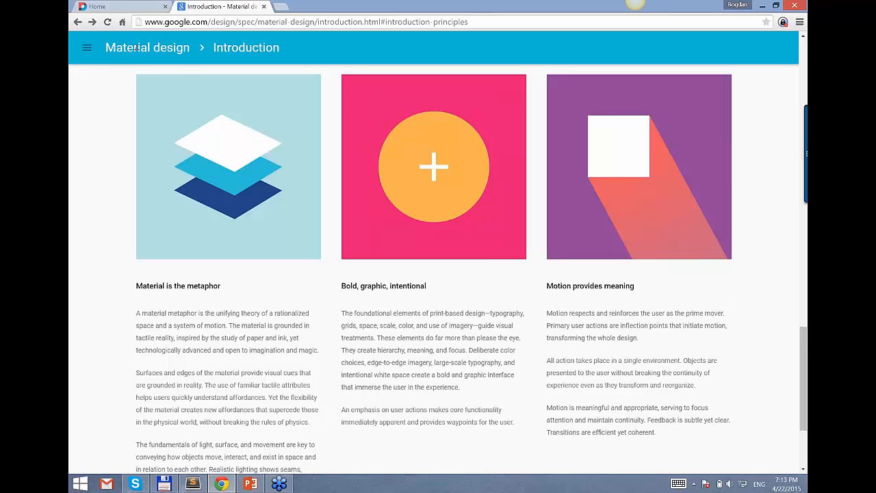
# Open the Bottom sheets page among the Material design components and examine its example mobile layouts.
pyautogui.click(87, 49)
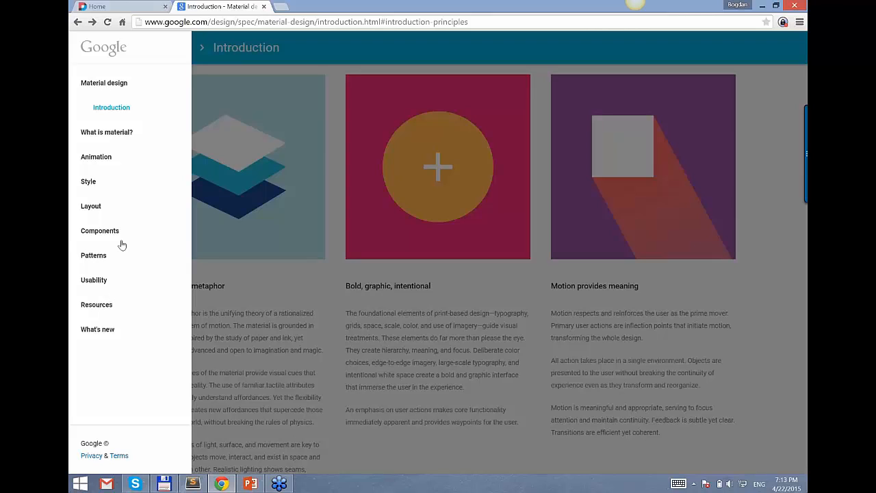
pyautogui.click(158, 233)
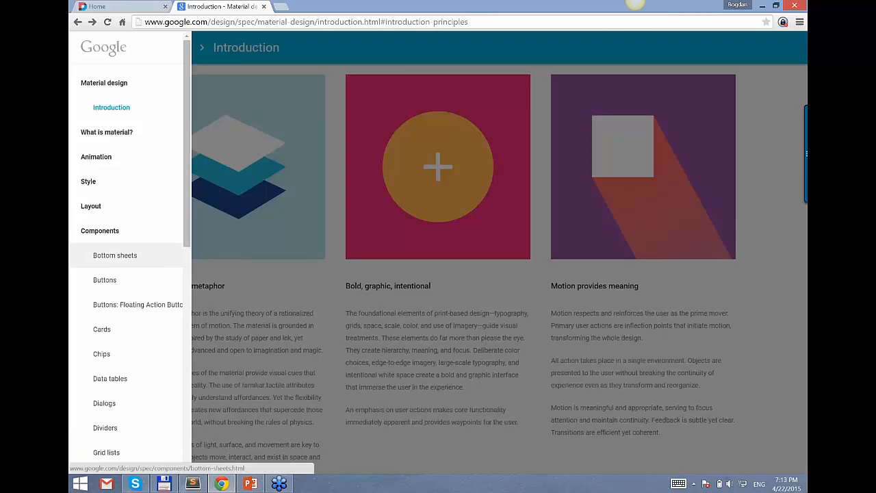
pyautogui.click(127, 256)
pyautogui.scroll(-3, 411, 276)
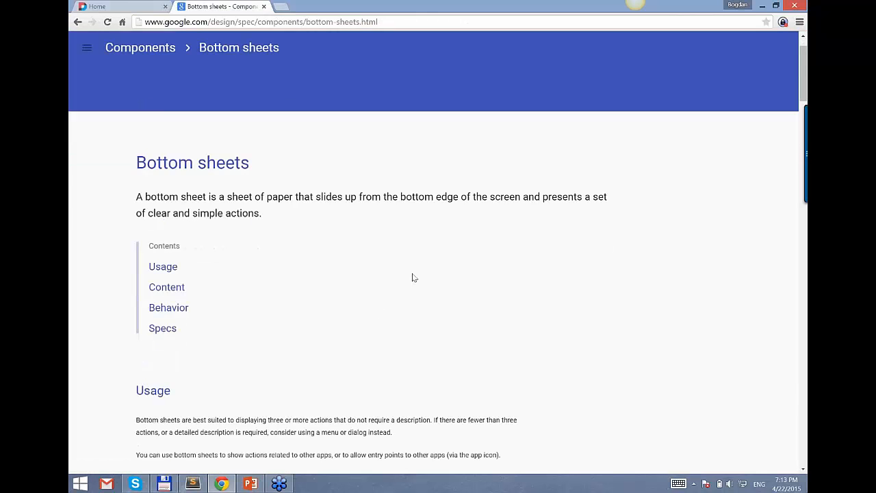
pyautogui.scroll(-6, 704, 292)
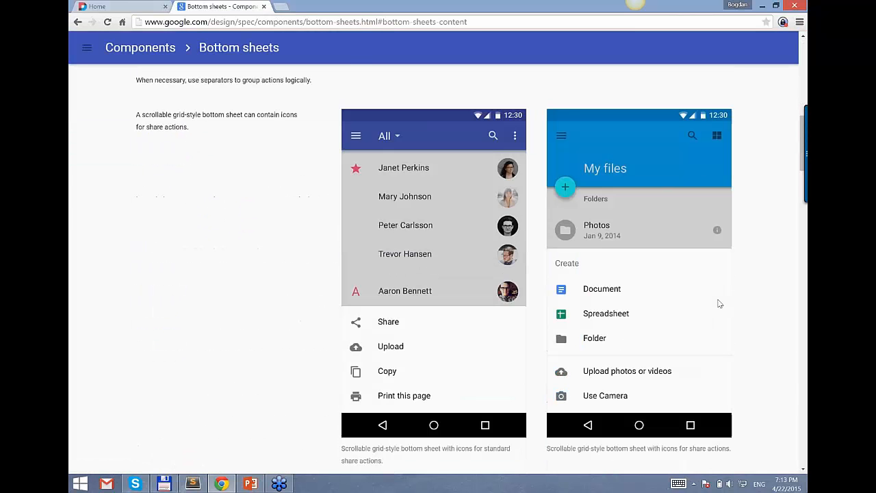
pyautogui.scroll(-2, 703, 293)
pyautogui.scroll(1, 657, 226)
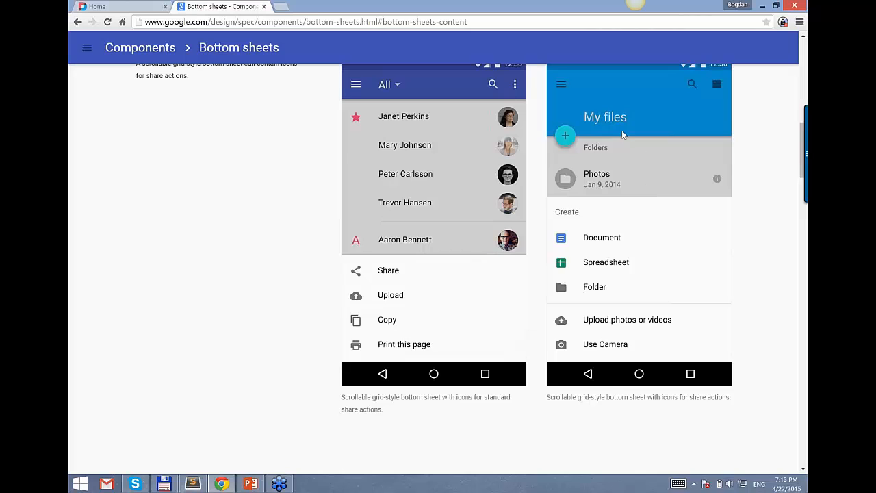
pyautogui.scroll(1, 705, 195)
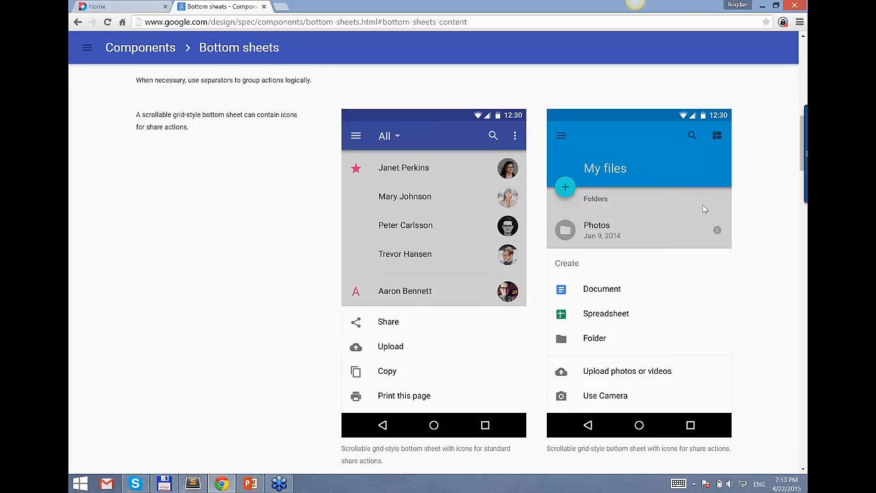
# Switch to the DNN site and start a new page with the page name Action Form 3.7.
pyautogui.click(125, 9)
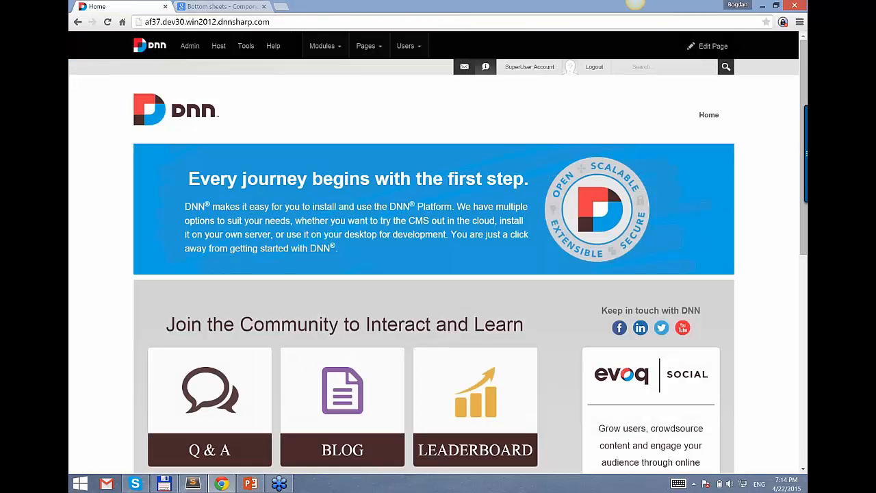
pyautogui.moveTo(350, 50)
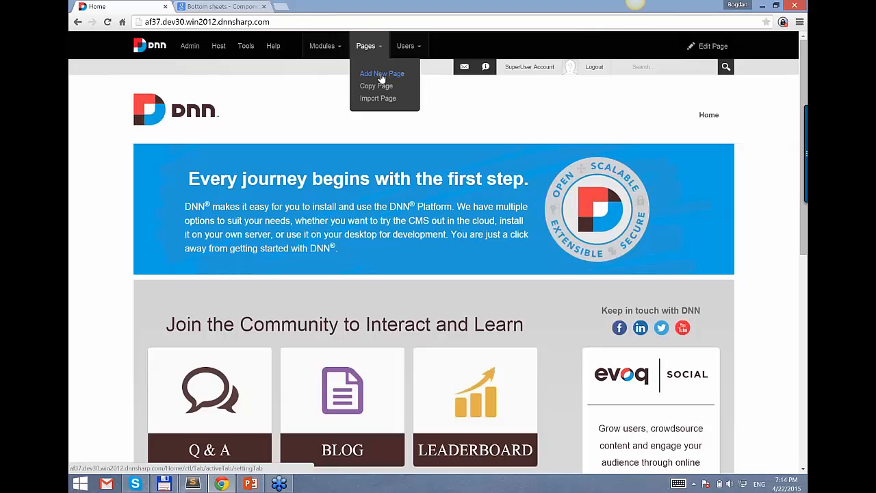
pyautogui.click(380, 73)
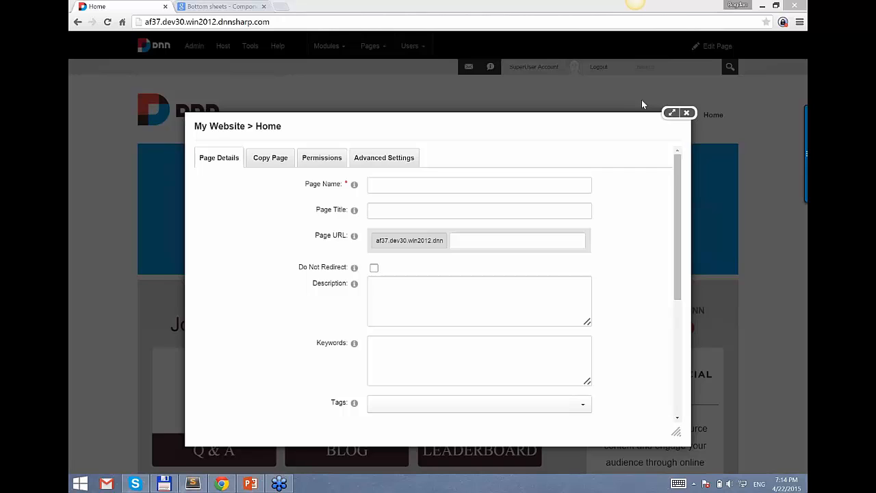
pyautogui.click(381, 185)
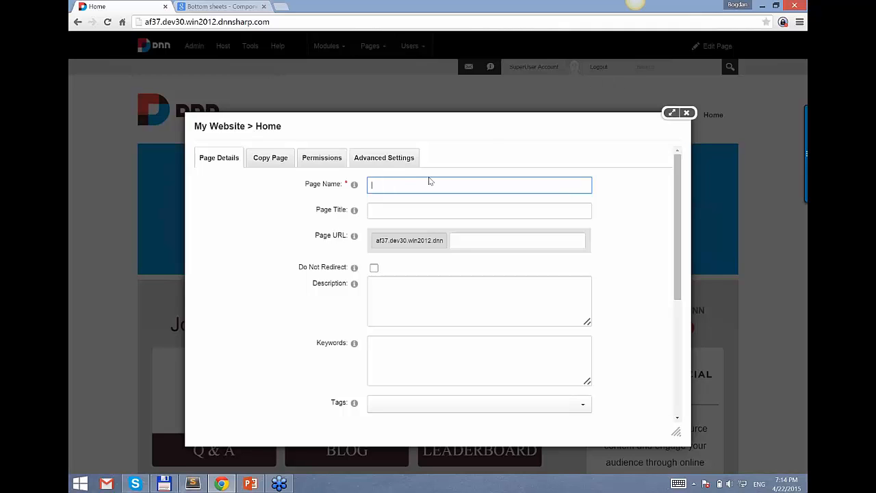
pyautogui.click(392, 181)
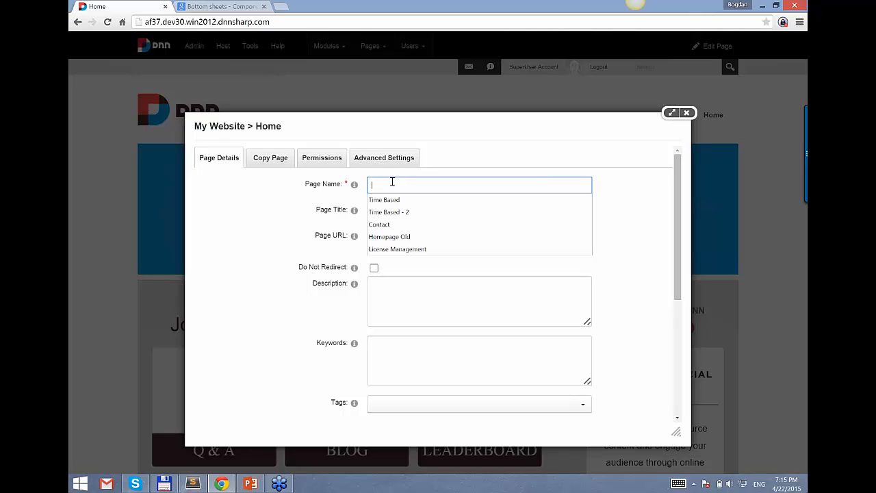
pyautogui.write('Form')
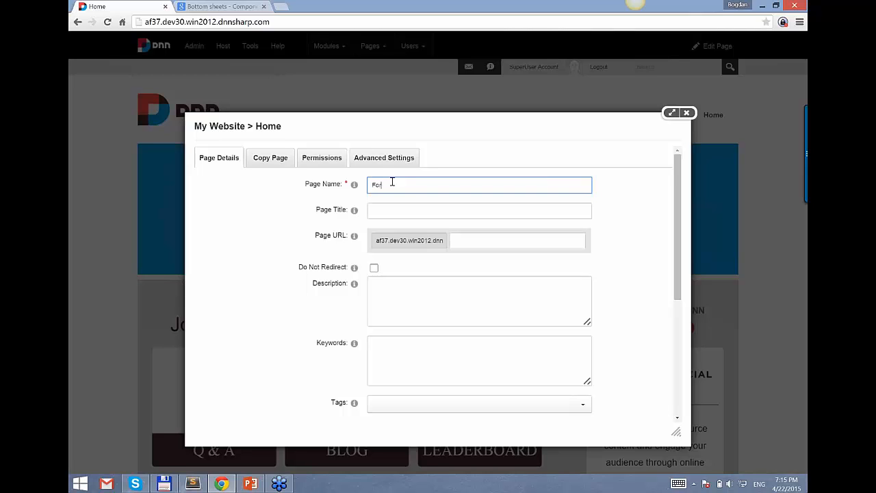
pyautogui.press('BackSpace')
pyautogui.press('BackSpace')
pyautogui.press('BackSpace')
pyautogui.press('BackSpace')
pyautogui.write('Action Form 3.7')
# Grant All Users permission to view the new page and add the page to the site.
pyautogui.click(328, 158)
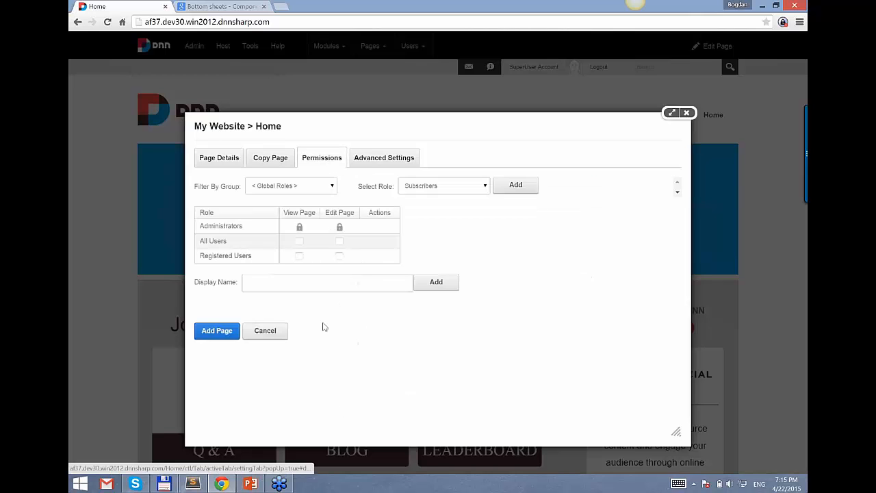
pyautogui.click(299, 243)
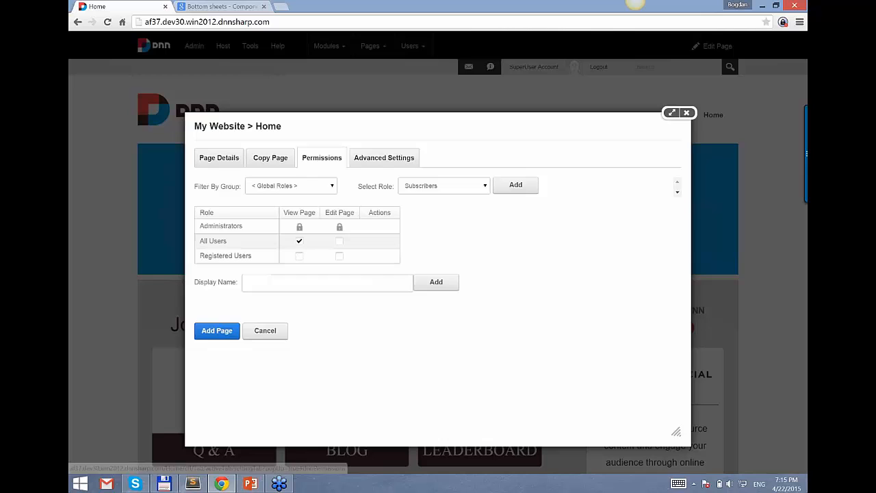
pyautogui.click(217, 330)
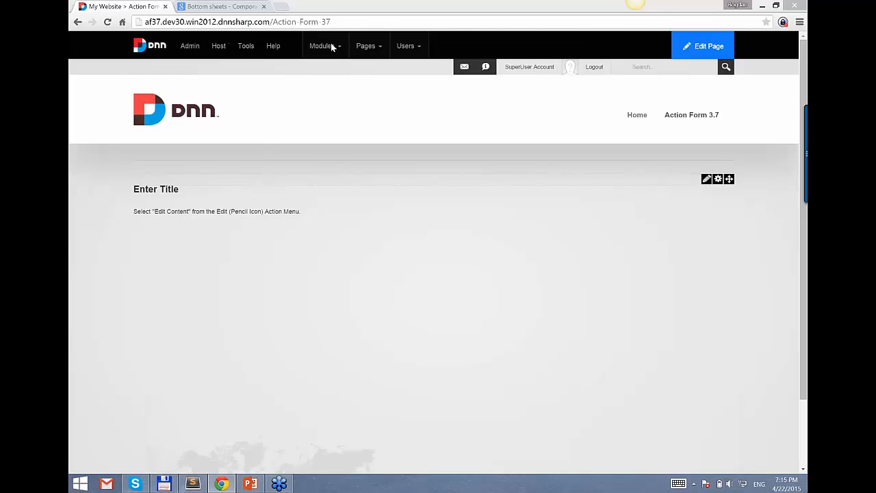
# Add the avt.ActionForm module to the new page's ContentPane.
pyautogui.moveTo(323, 46)
pyautogui.click(335, 74)
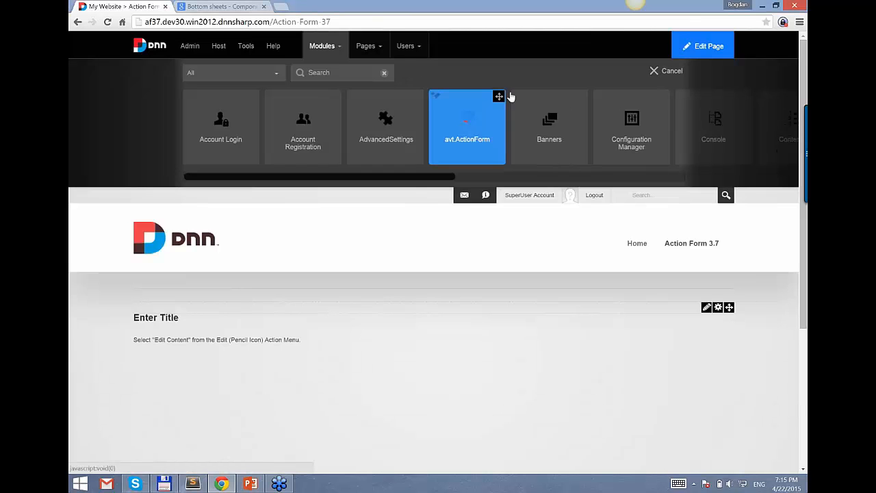
pyautogui.click(499, 96)
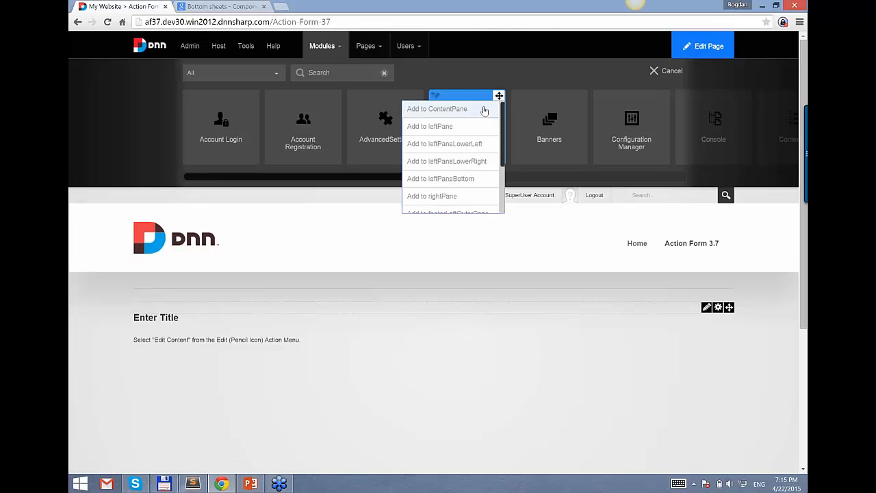
pyautogui.click(484, 110)
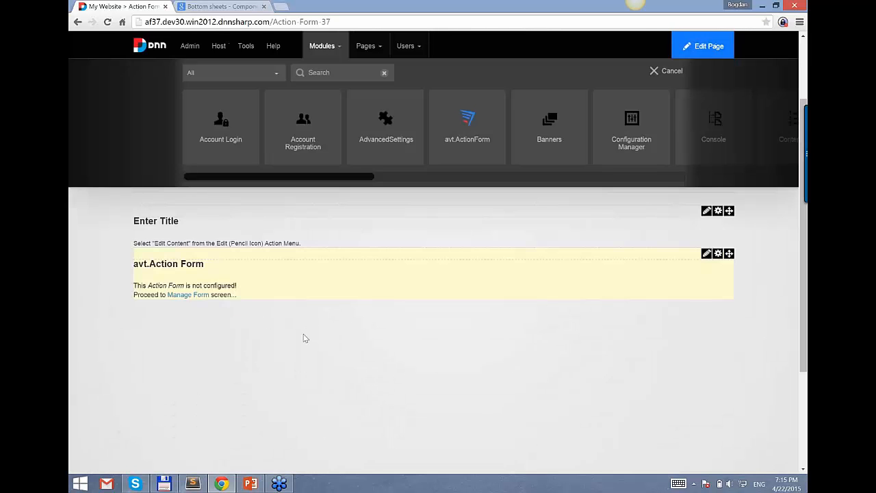
# Initialize the unconfigured Action Form from the Contact Form template and return to the page.
pyautogui.click(188, 294)
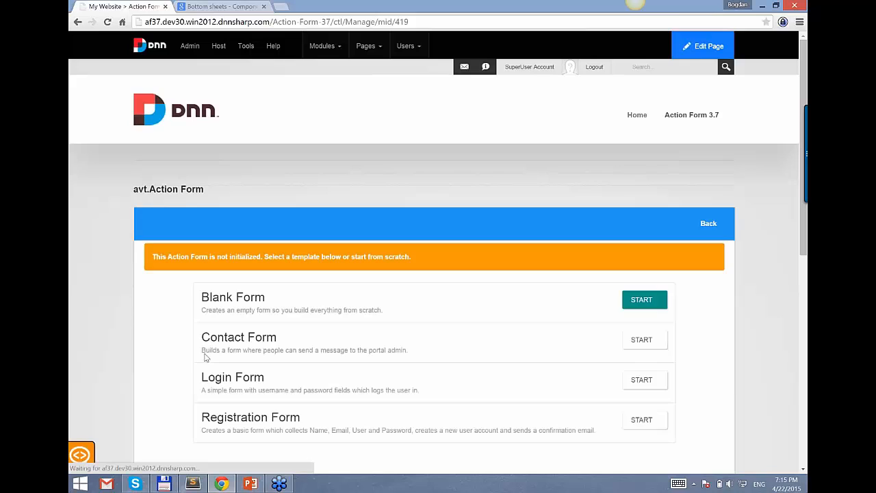
pyautogui.scroll(-1, 745, 343)
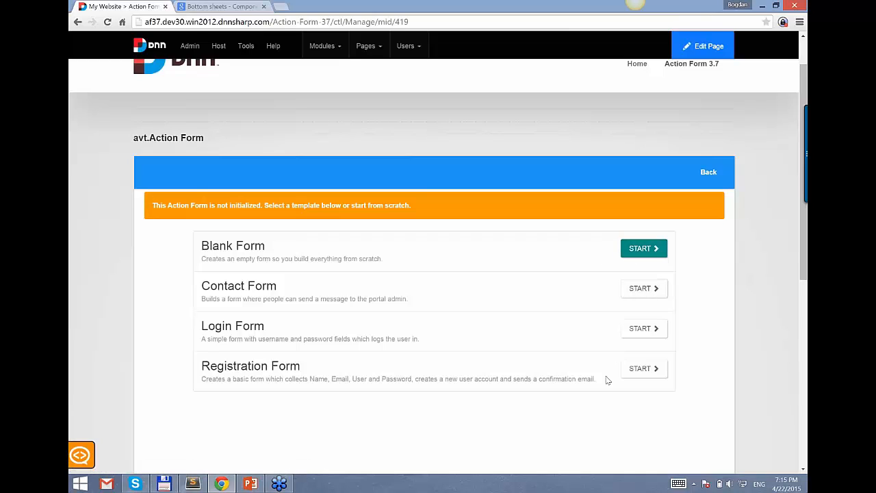
pyautogui.click(641, 290)
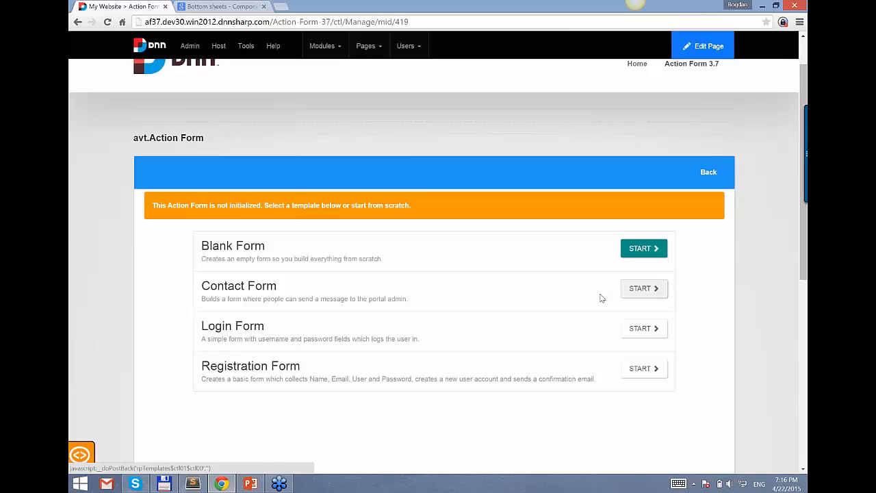
pyautogui.click(644, 290)
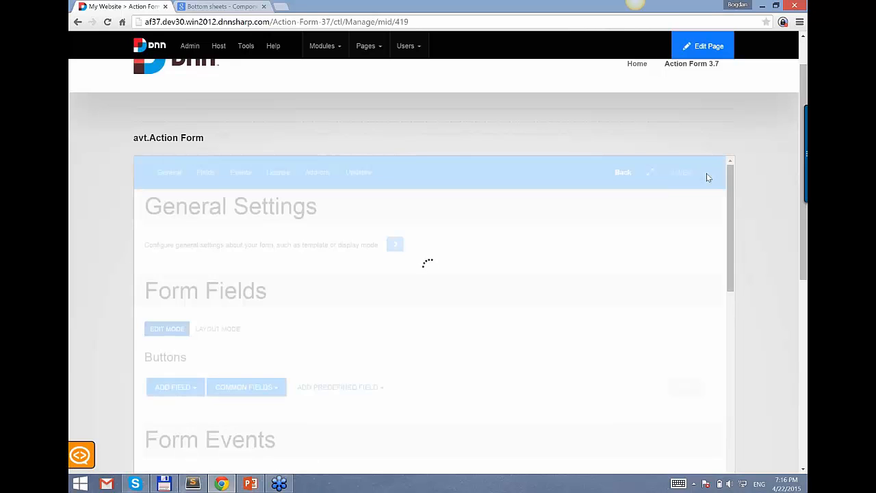
pyautogui.click(632, 172)
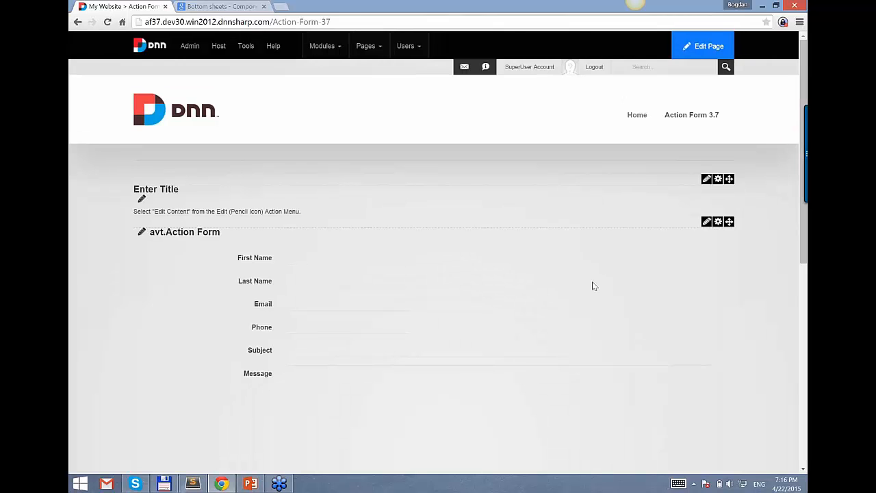
# Examine the contact form's field styling by moving the focus through its fields from First Name to Message.
pyautogui.scroll(-1, 592, 286)
pyautogui.scroll(-1, 294, 236)
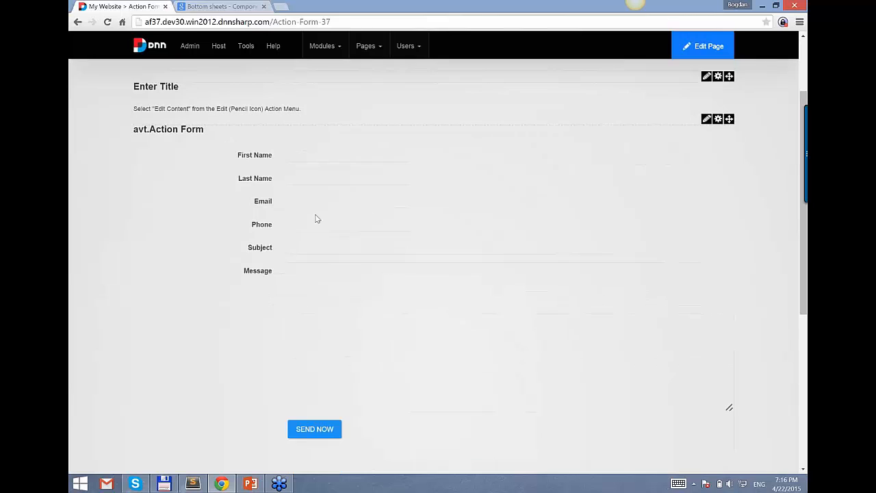
pyautogui.click(346, 156)
pyautogui.click(379, 179)
pyautogui.press('Tab')
pyautogui.click(358, 181)
pyautogui.click(344, 154)
pyautogui.click(345, 179)
pyautogui.press('Tab')
pyautogui.press('Tab')
pyautogui.press('Tab')
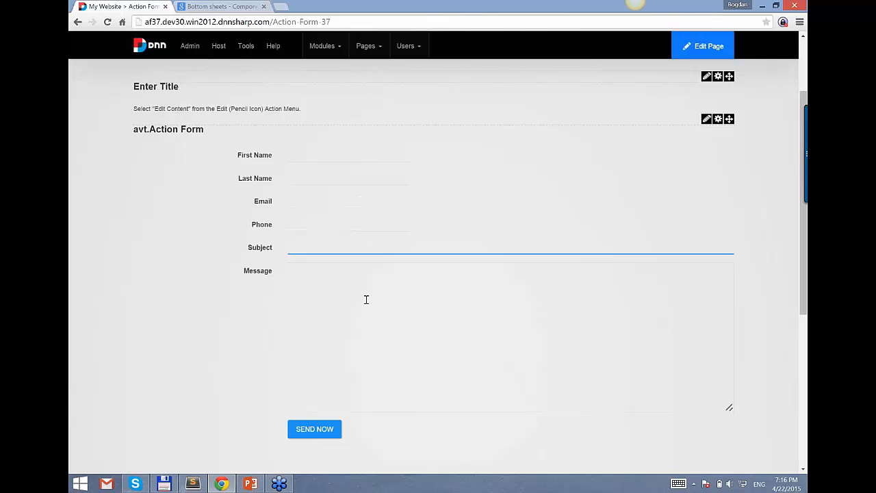
pyautogui.press('Tab')
pyautogui.click(262, 317)
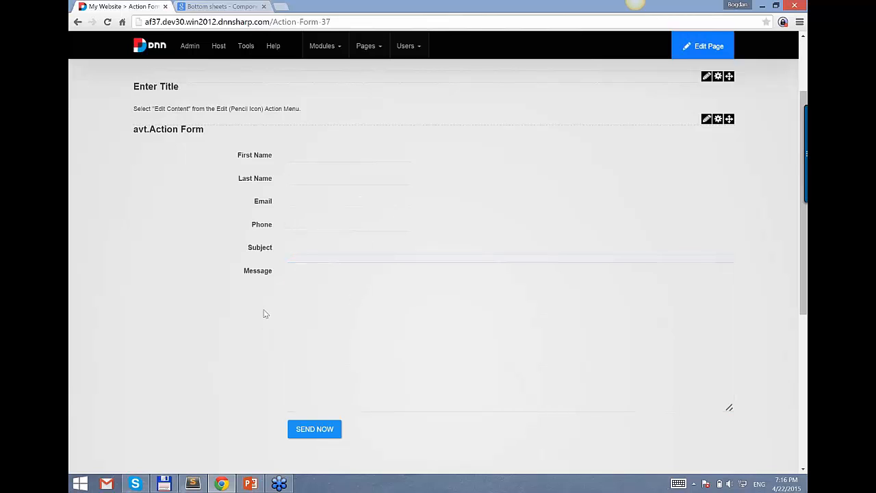
# Submit the contact form with all fields empty to test the required-field validation.
pyautogui.scroll(-1, 262, 318)
pyautogui.click(321, 382)
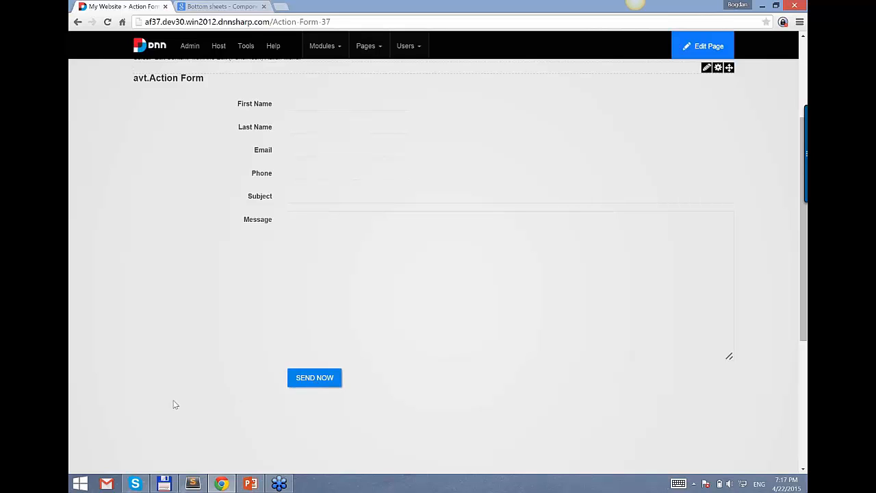
pyautogui.click(319, 378)
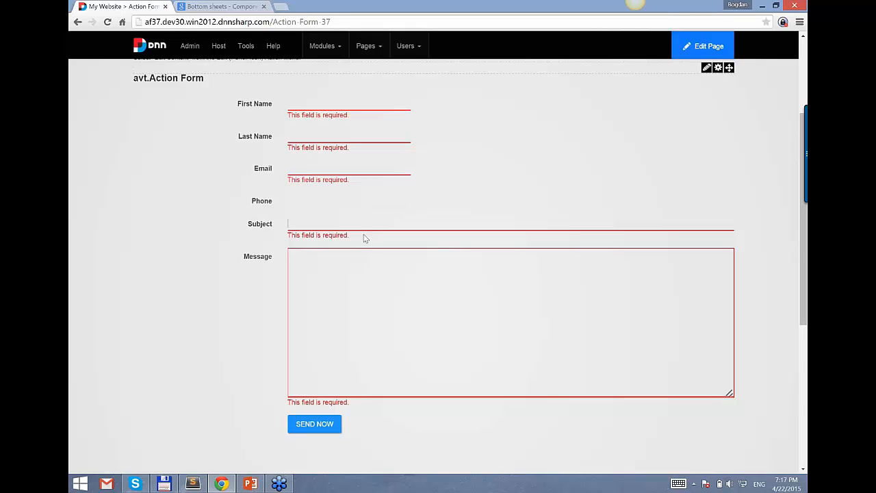
# Test the Email field's validation by entering a sample address and cutting its domain ending to one letter.
pyautogui.click(335, 169)
pyautogui.write('fe@asd.asd')
pyautogui.press('BackSpace')
pyautogui.press('BackSpace')
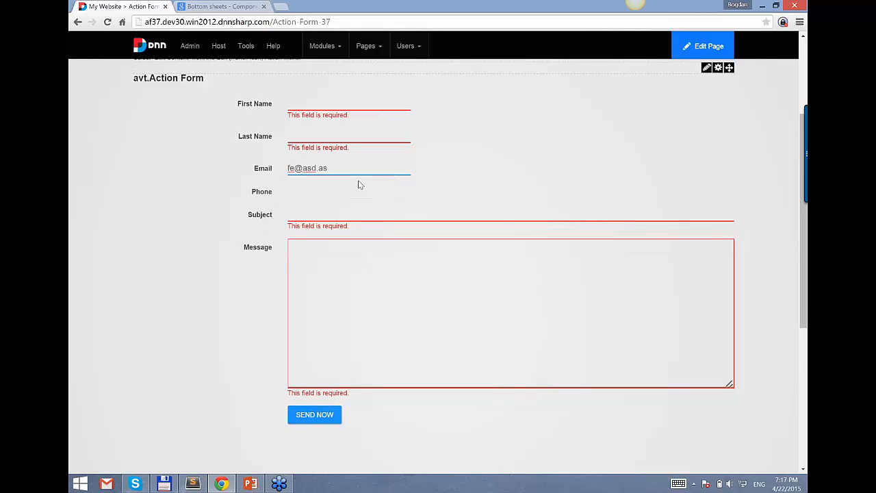
pyautogui.write('sd')
pyautogui.press('BackSpace')
pyautogui.press('BackSpace')
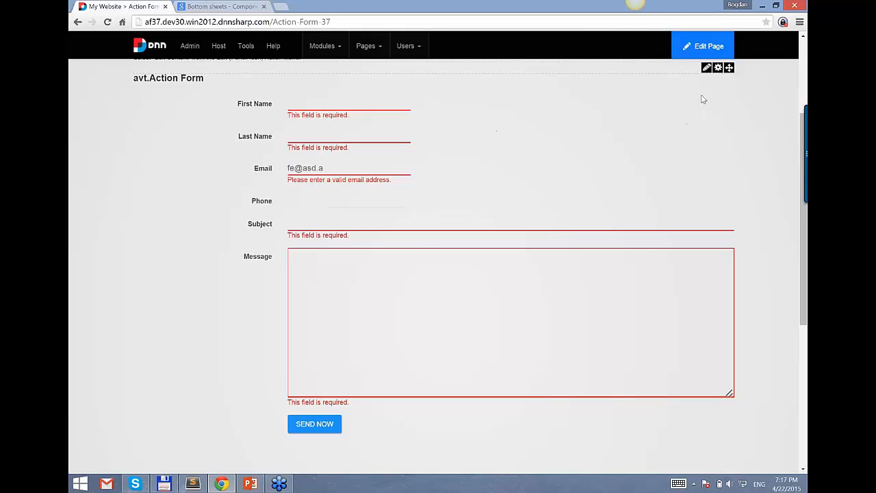
# Open the Action Form's full-screen management page.
pyautogui.moveTo(718, 67)
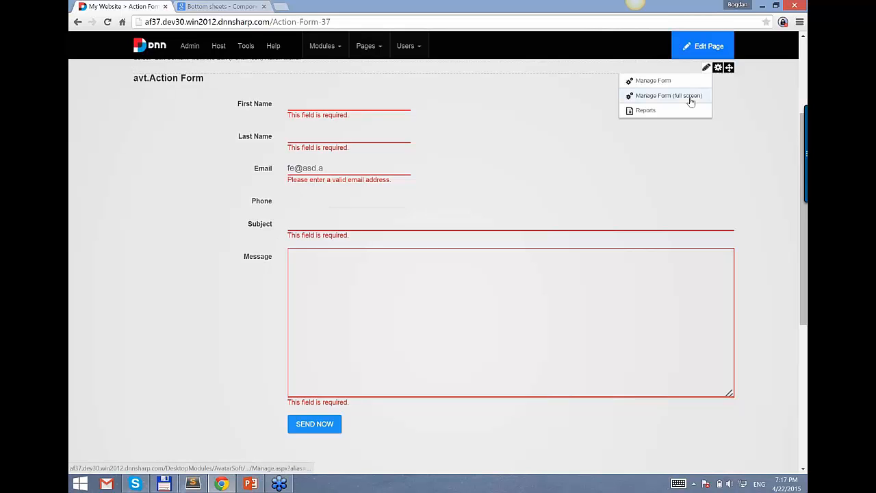
pyautogui.click(689, 95)
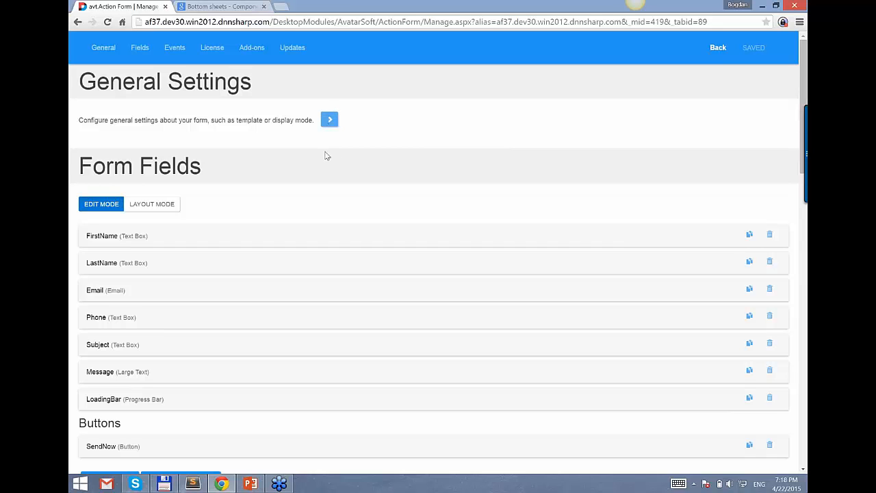
# Expand the general settings and examine the Template, Include Bootstrap, jQuery Theme and Padding options.
pyautogui.click(329, 120)
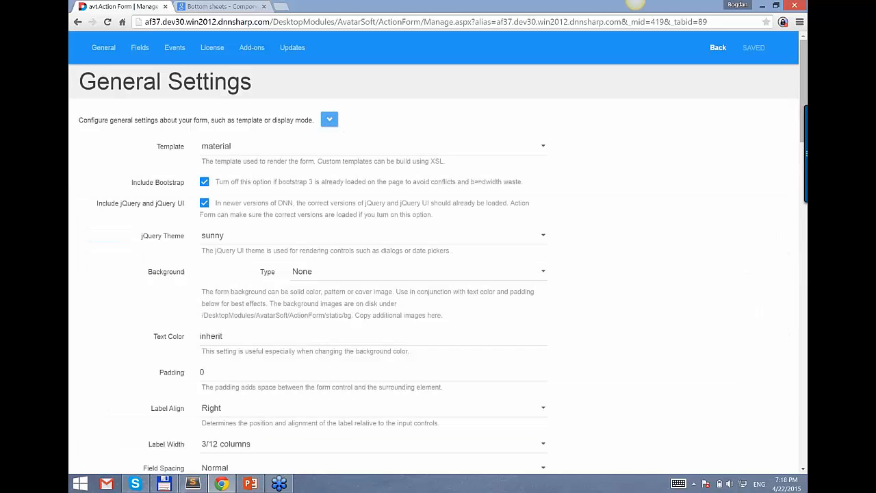
pyautogui.click(204, 182)
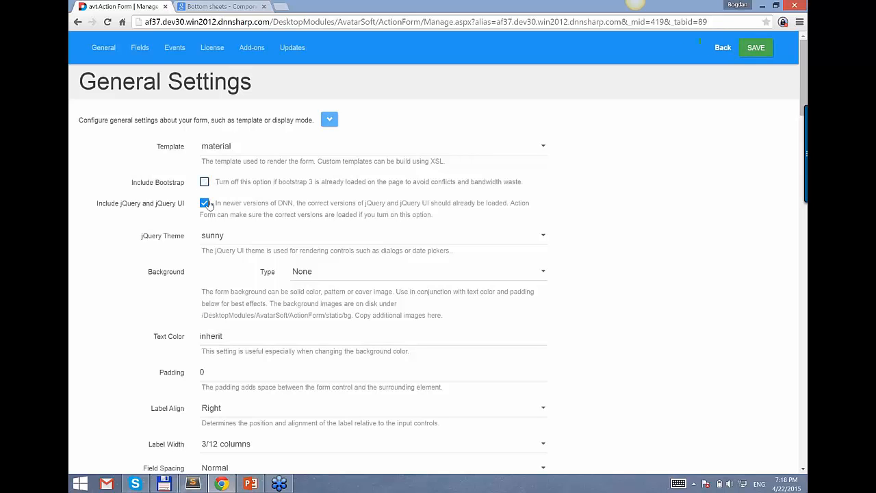
pyautogui.click(307, 147)
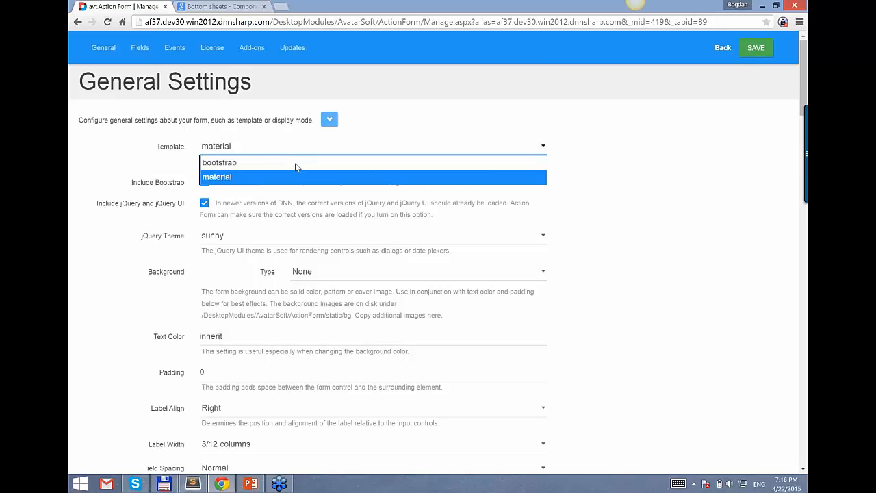
pyautogui.click(295, 177)
pyautogui.click(273, 239)
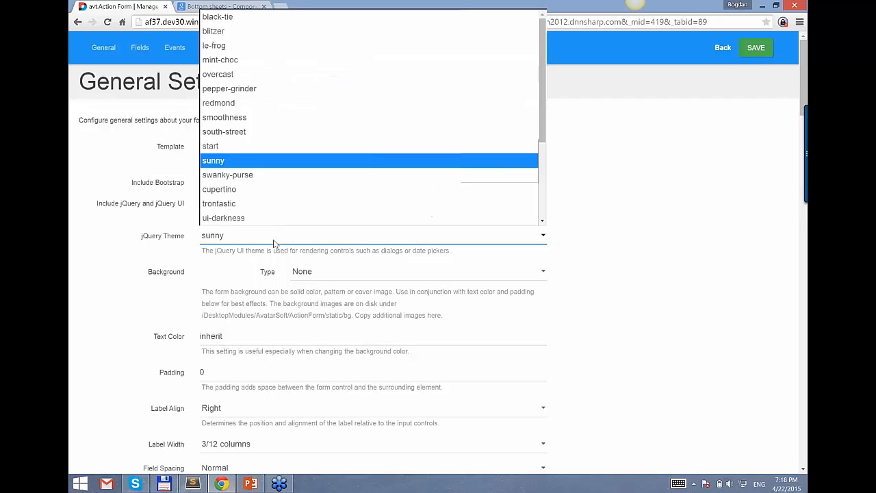
pyautogui.click(274, 241)
pyautogui.scroll(-2, 258, 260)
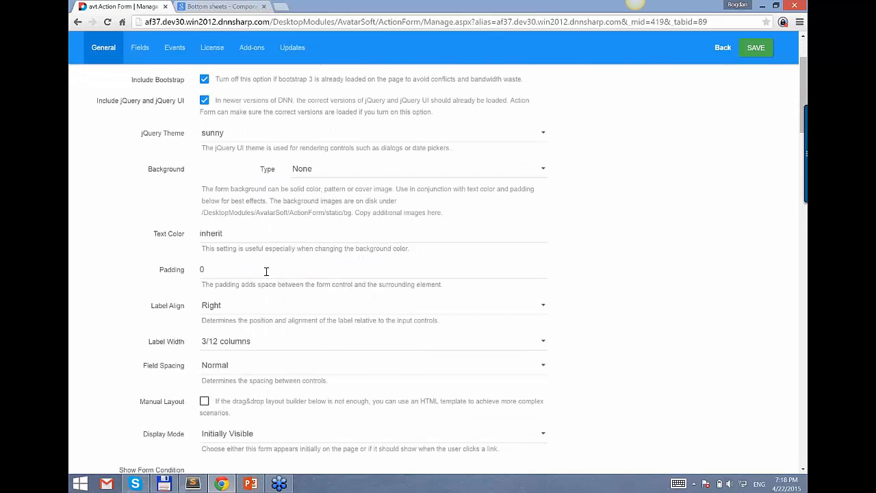
pyautogui.moveTo(255, 273); pyautogui.dragTo(198, 265)
# Look through the management page's sections from the general settings down to the form fields and events.
pyautogui.scroll(-20, 270, 310)
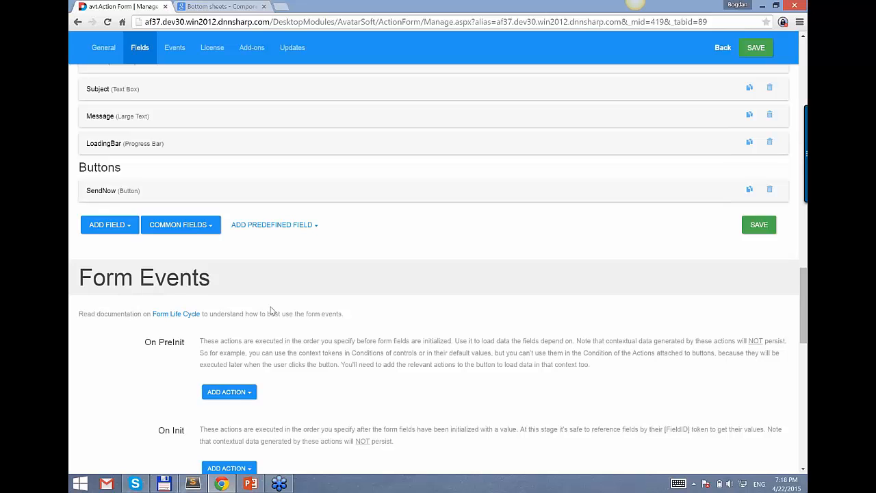
pyautogui.scroll(3, 352, 243)
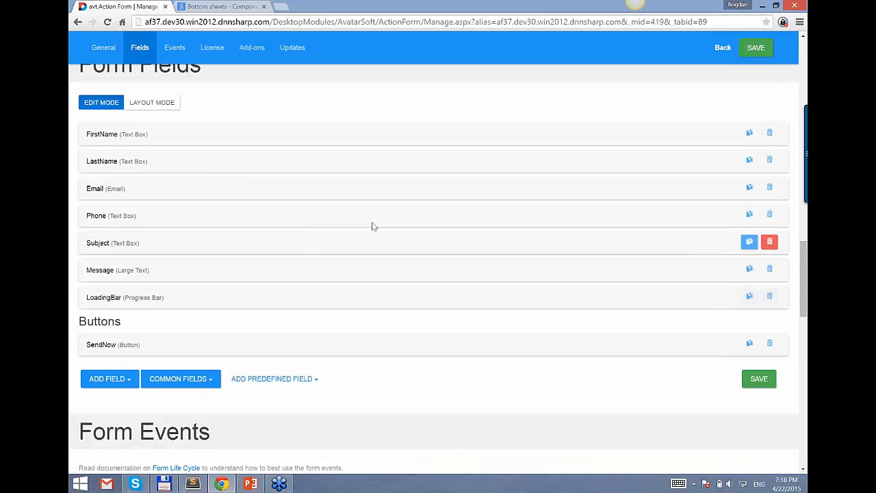
pyautogui.scroll(10, 357, 180)
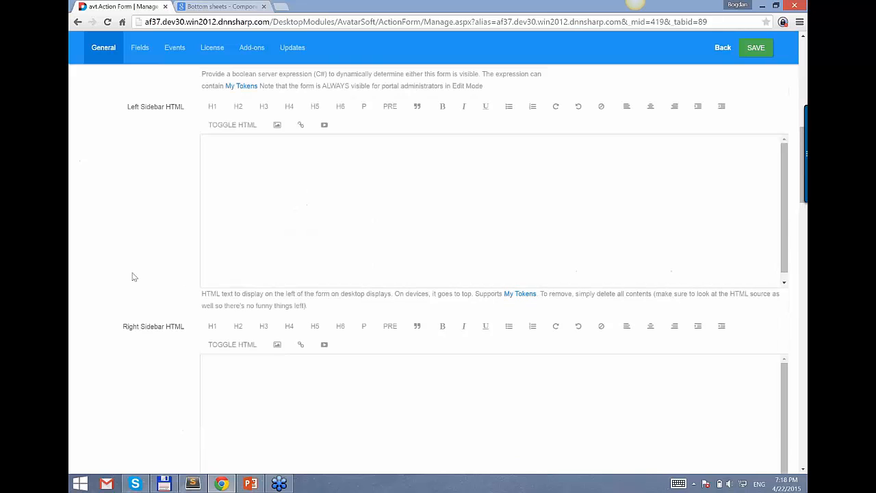
pyautogui.scroll(3, 158, 256)
pyautogui.scroll(5, 195, 205)
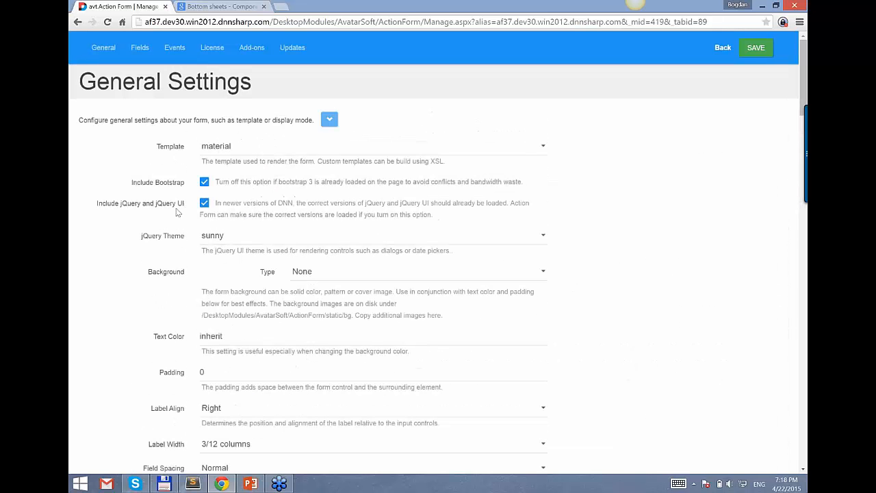
# Review the bootstrap and material template choices, and check the Material Design slide in PowerPoint before returning to the form settings.
pyautogui.click(223, 148)
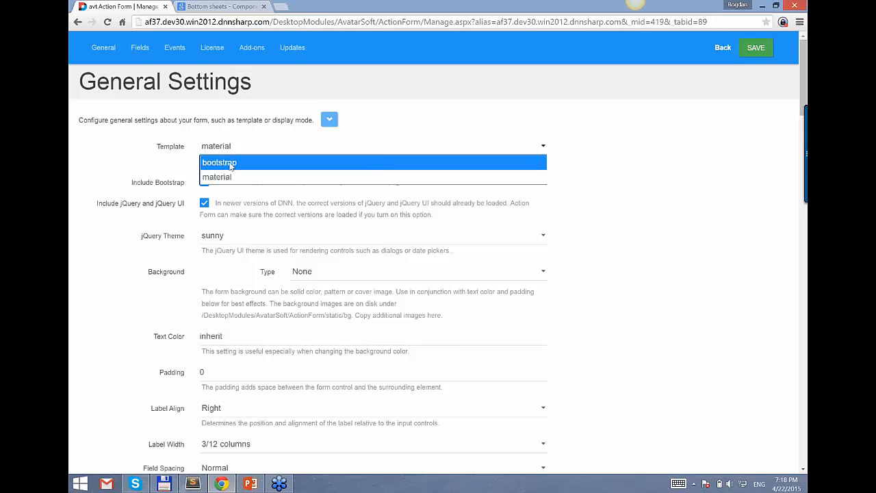
pyautogui.click(232, 177)
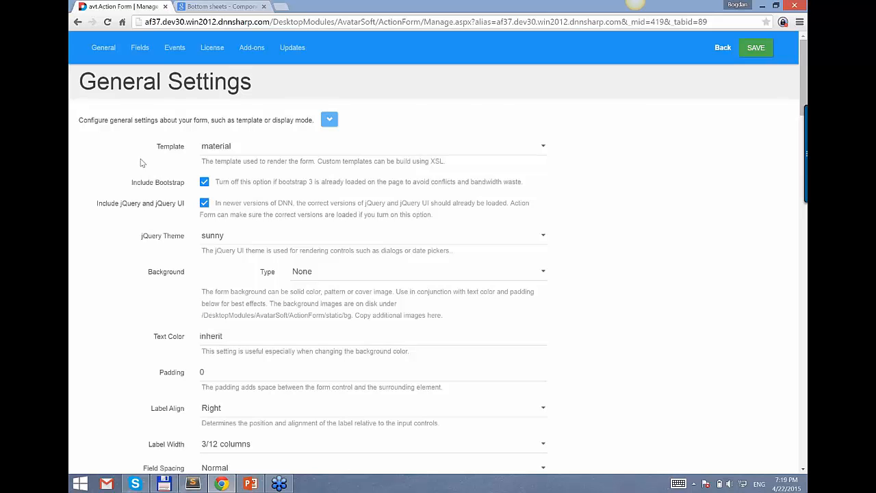
pyautogui.scroll(-2, 229, 182)
pyautogui.click(251, 484)
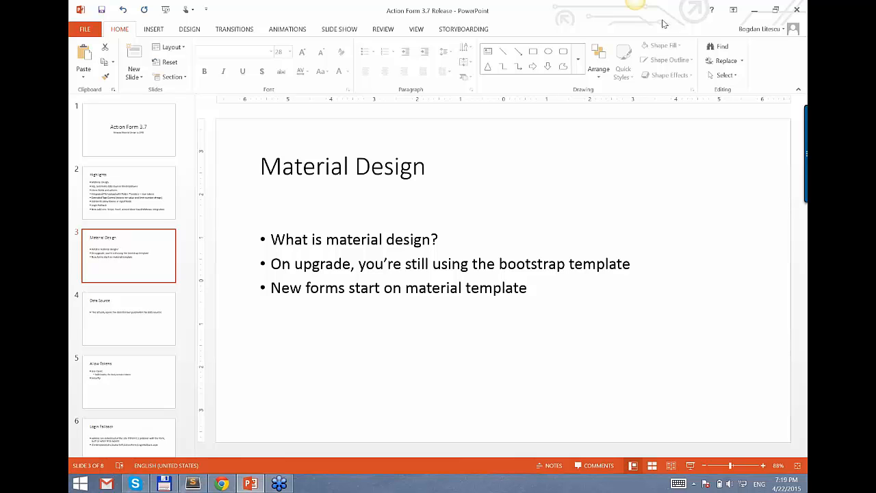
pyautogui.hotkey('alt', 'Tab')
# Add a Multiple Choice (with Dropdown) field to the form, title it Dd1 and collapse it.
pyautogui.scroll(-3, 705, 263)
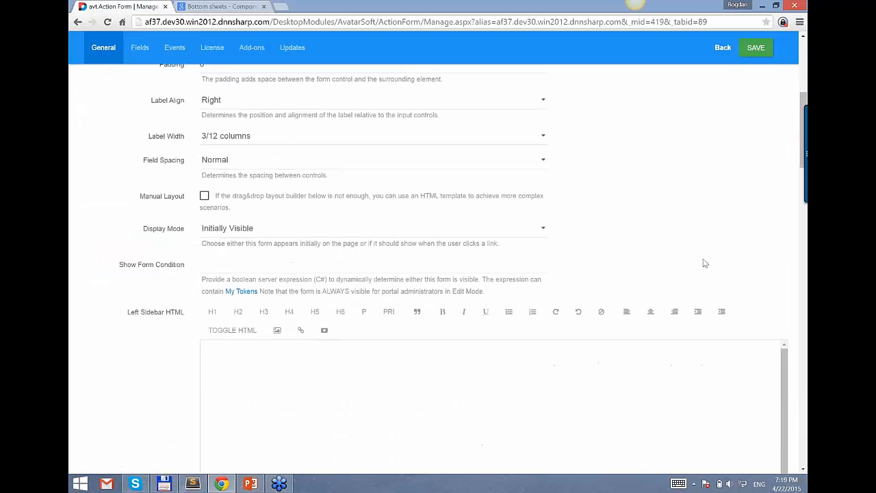
pyautogui.scroll(-8, 624, 245)
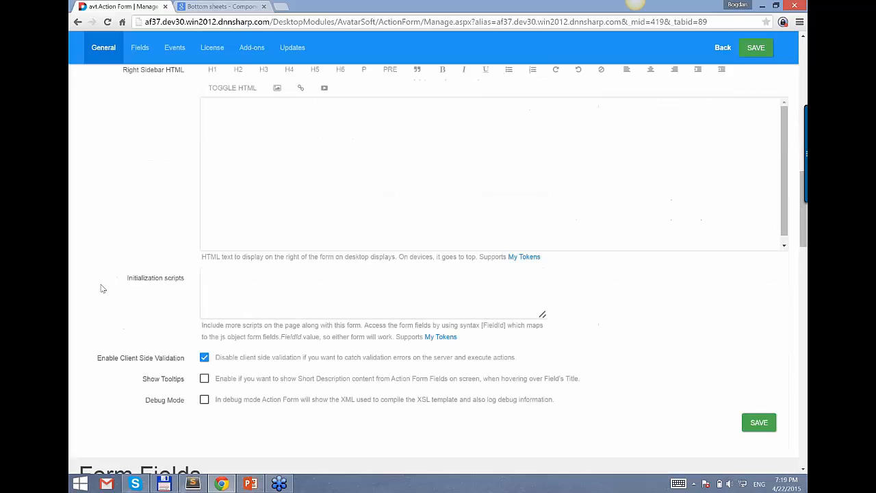
pyautogui.scroll(-7, 99, 286)
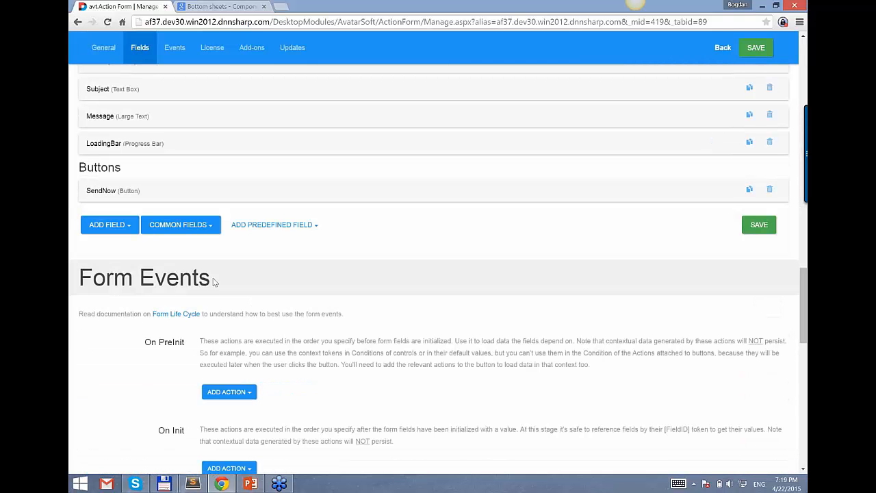
pyautogui.click(196, 231)
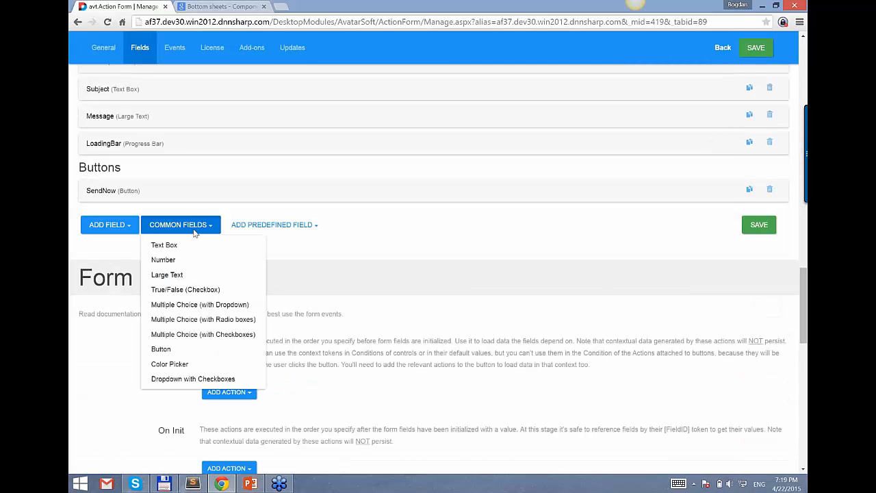
pyautogui.click(223, 311)
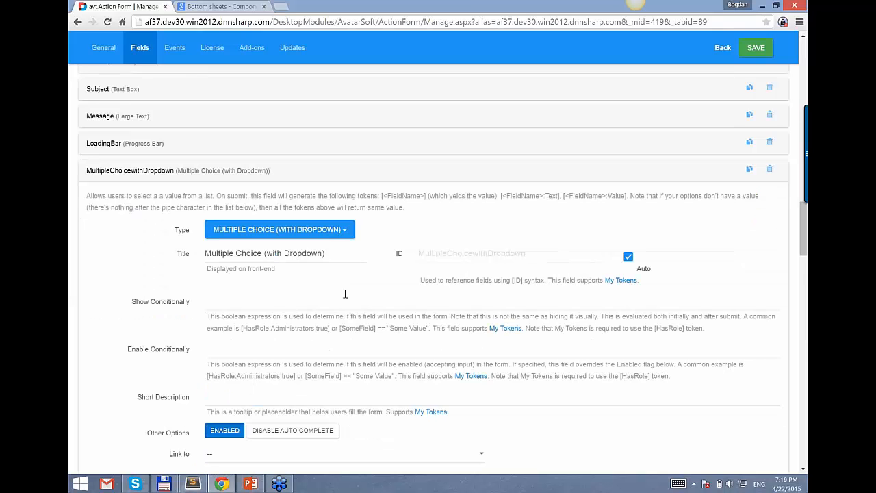
pyautogui.moveTo(327, 253); pyautogui.dragTo(174, 254)
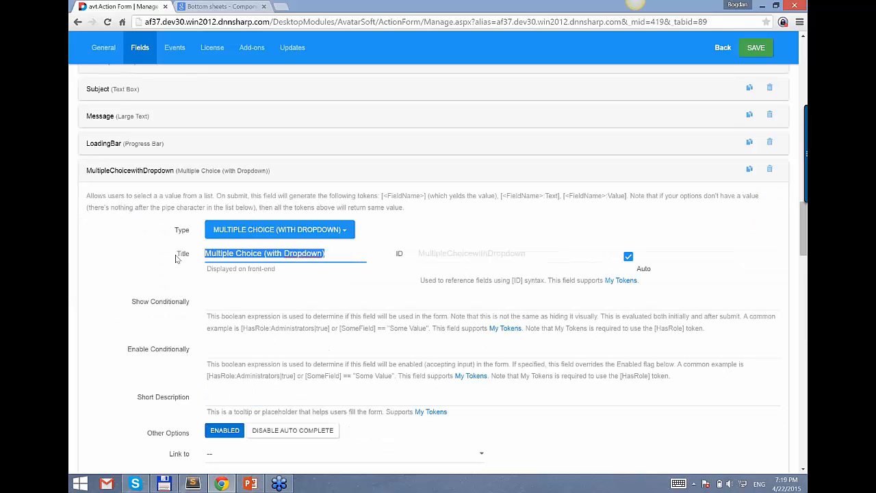
pyautogui.write('Dd1')
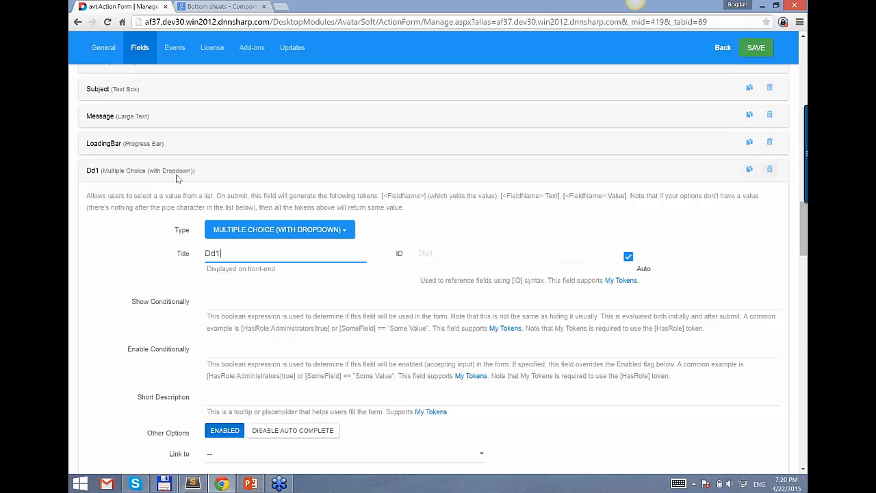
pyautogui.click(182, 173)
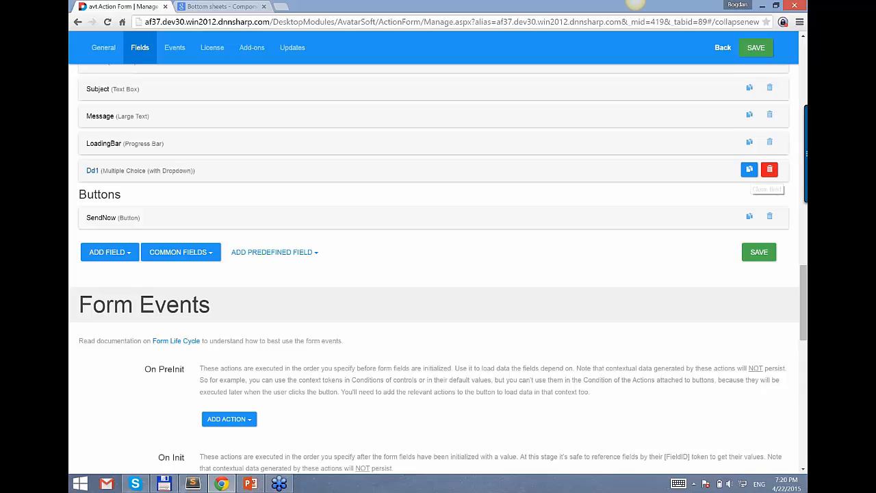
# Clone the Dd1 field and delete the copy.
pyautogui.click(749, 169)
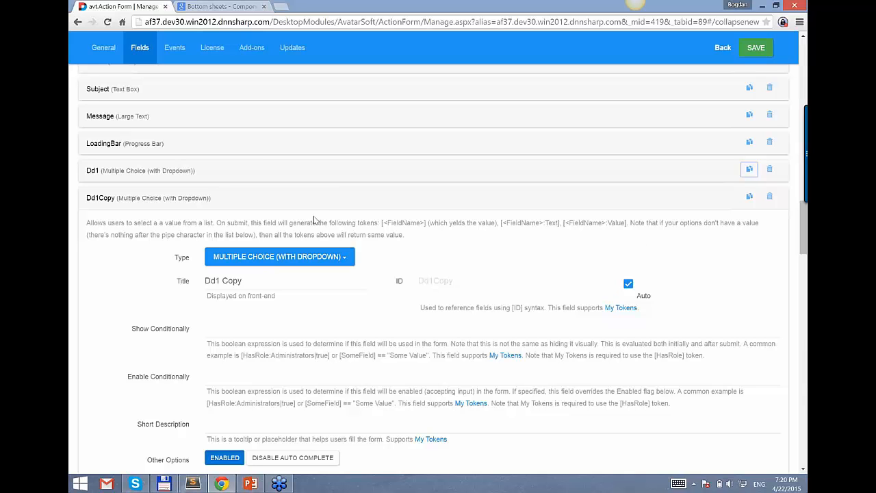
pyautogui.scroll(-3, 383, 308)
pyautogui.scroll(3, 404, 348)
pyautogui.click(769, 196)
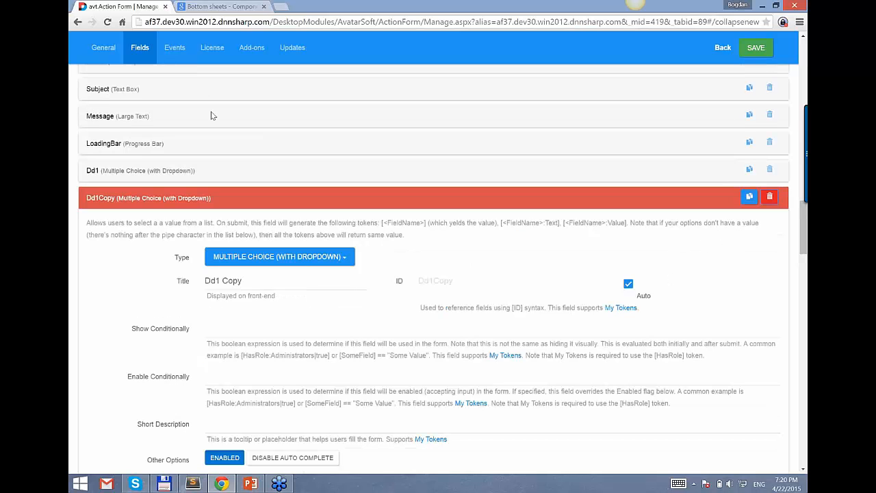
# Expand the Dd1 field and examine the options available for its Data Source.
pyautogui.click(139, 197)
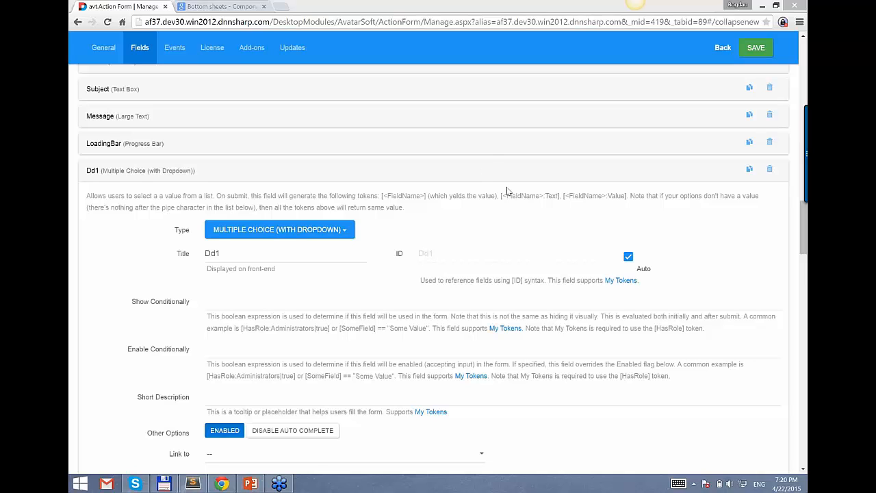
pyautogui.scroll(-2, 192, 329)
pyautogui.scroll(-1, 193, 329)
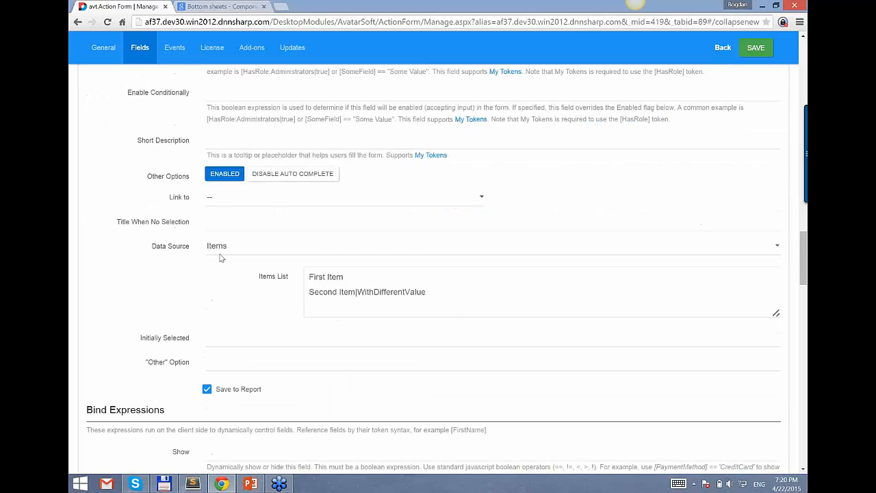
pyautogui.click(279, 247)
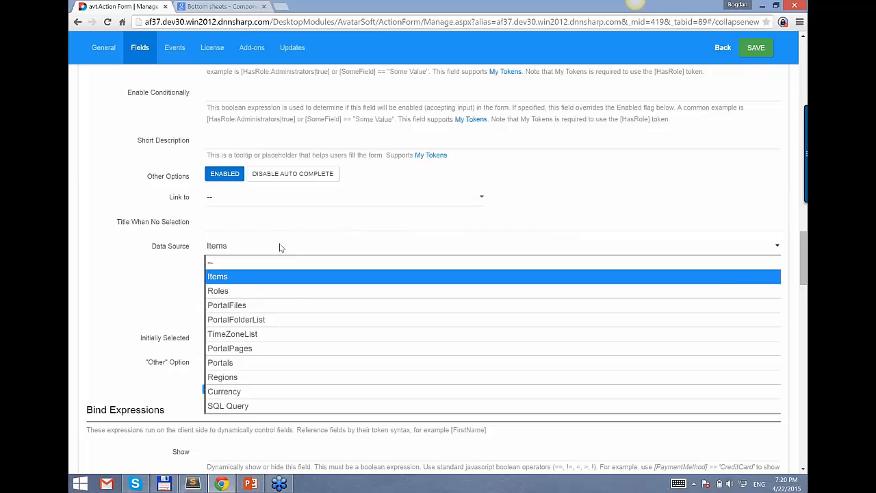
pyautogui.click(276, 251)
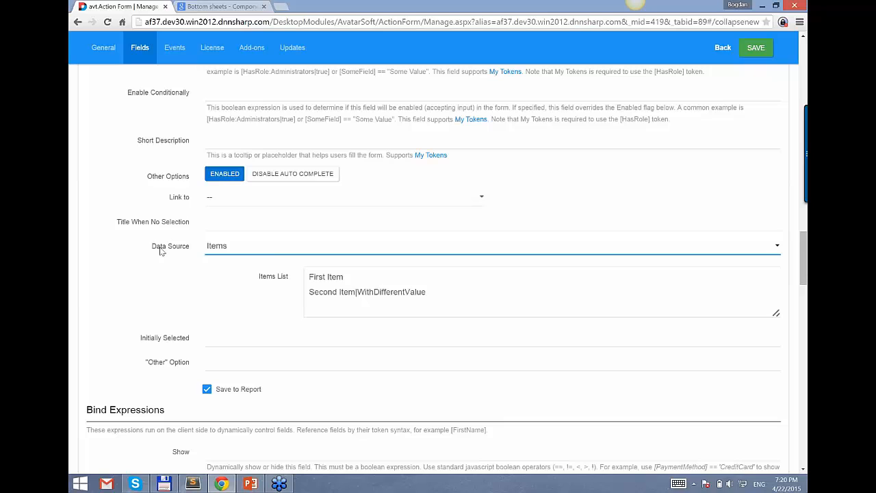
pyautogui.click(239, 249)
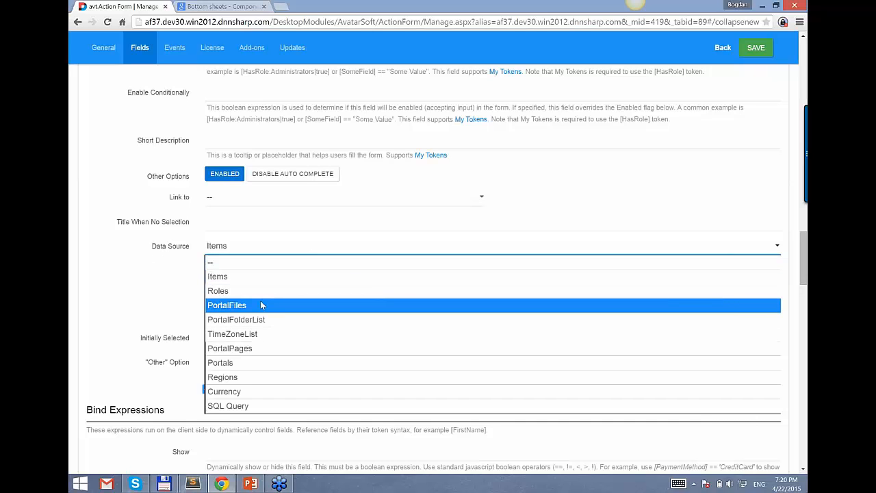
pyautogui.click(162, 284)
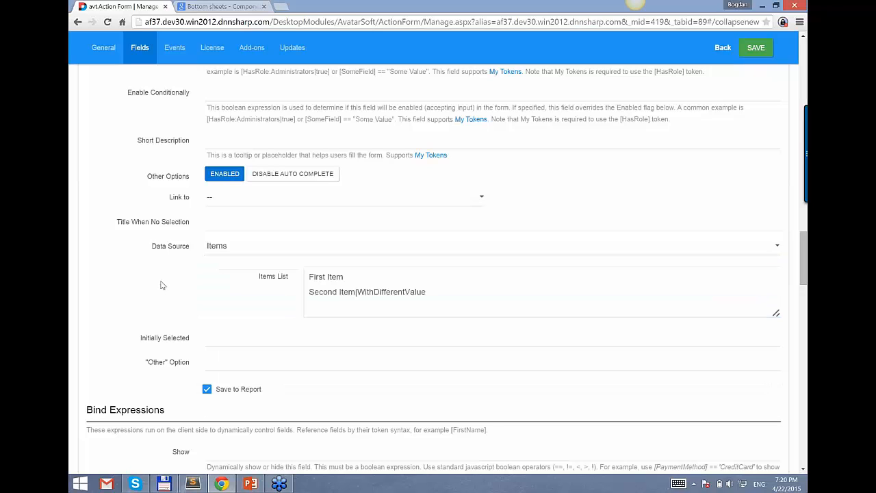
# Try Roles as the Dd1 field's Data Source and switch it back to Items.
pyautogui.click(240, 248)
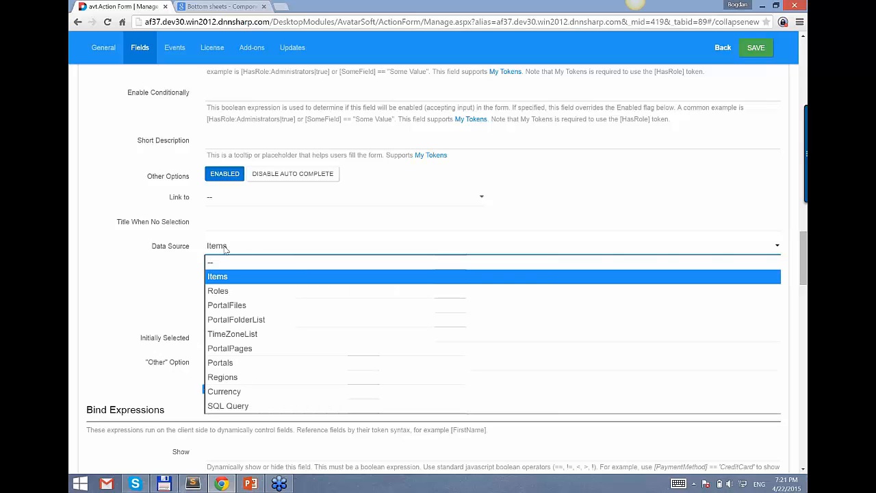
pyautogui.click(219, 292)
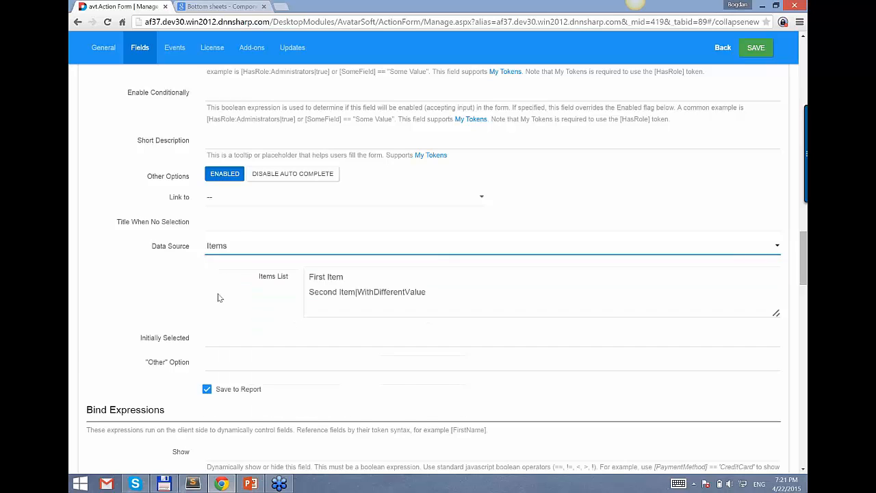
pyautogui.click(241, 253)
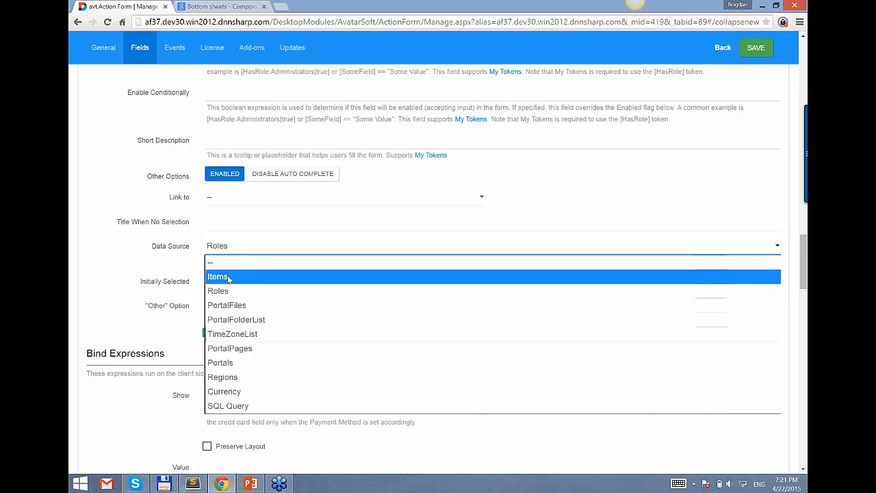
pyautogui.click(228, 278)
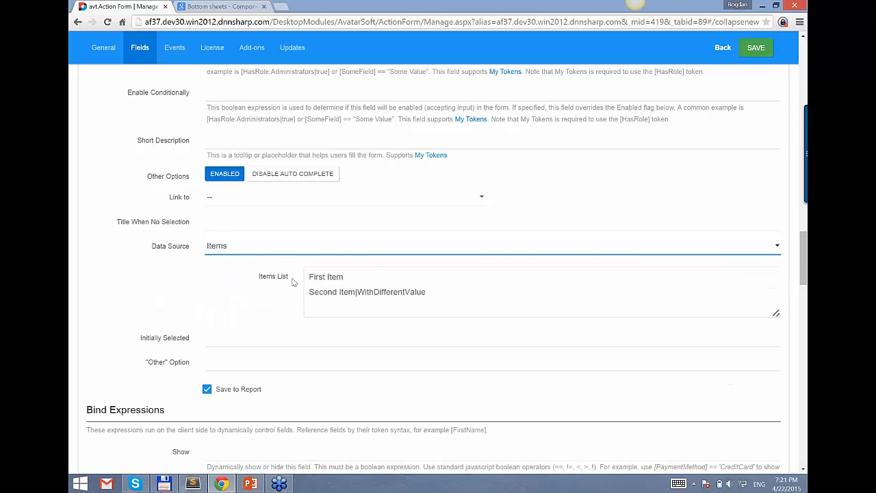
# Switch the Dd1 field's Data Source from Items to SQL Query and examine its Connection String and SQL Query parameters.
pyautogui.moveTo(257, 279); pyautogui.dragTo(324, 281)
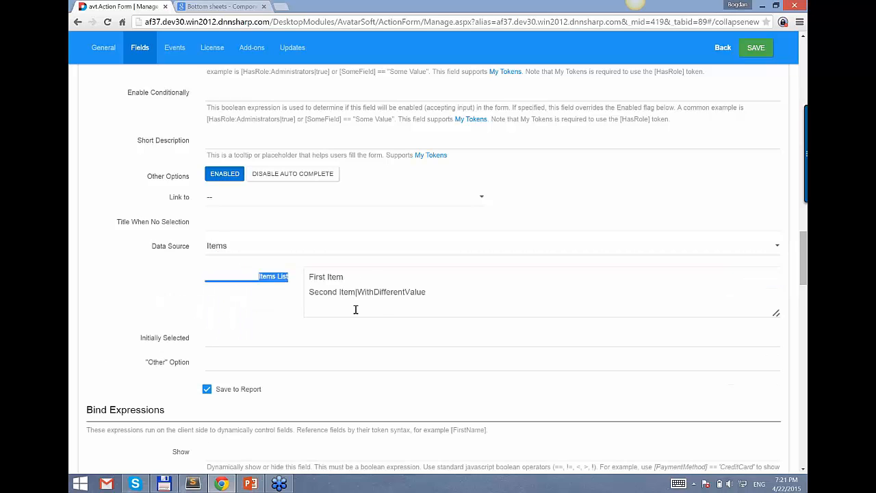
pyautogui.click(463, 312)
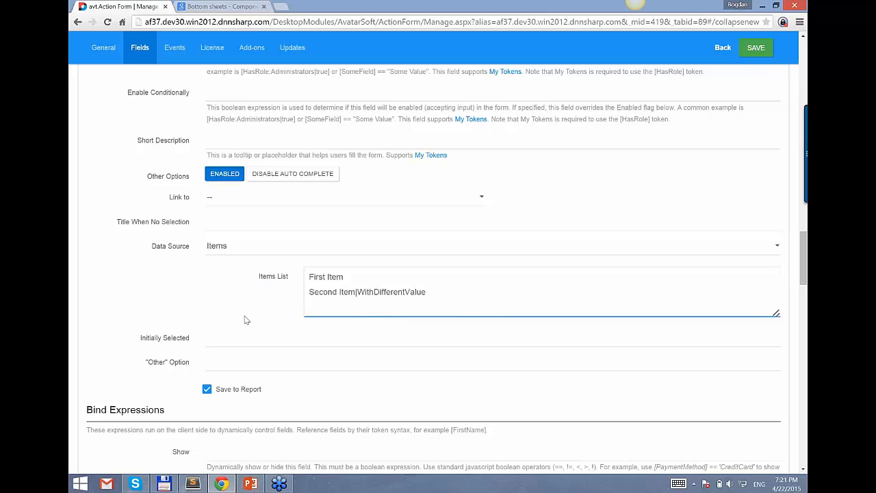
pyautogui.click(255, 251)
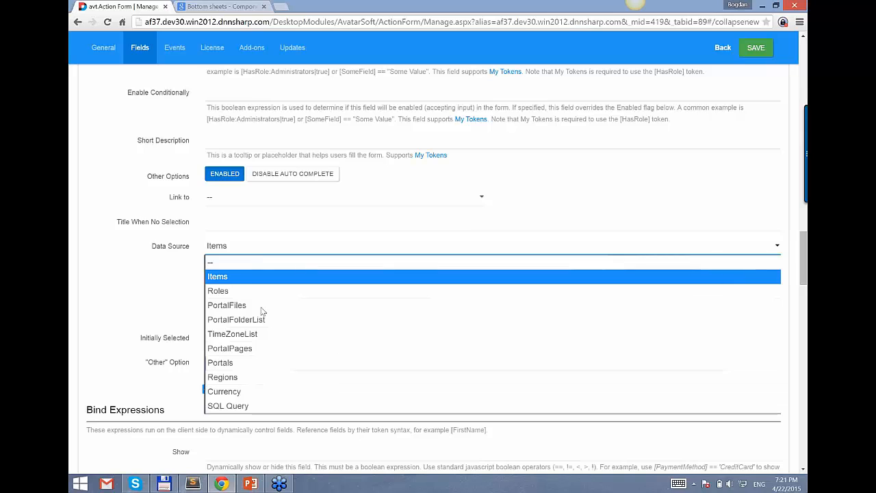
pyautogui.click(261, 406)
pyautogui.click(333, 280)
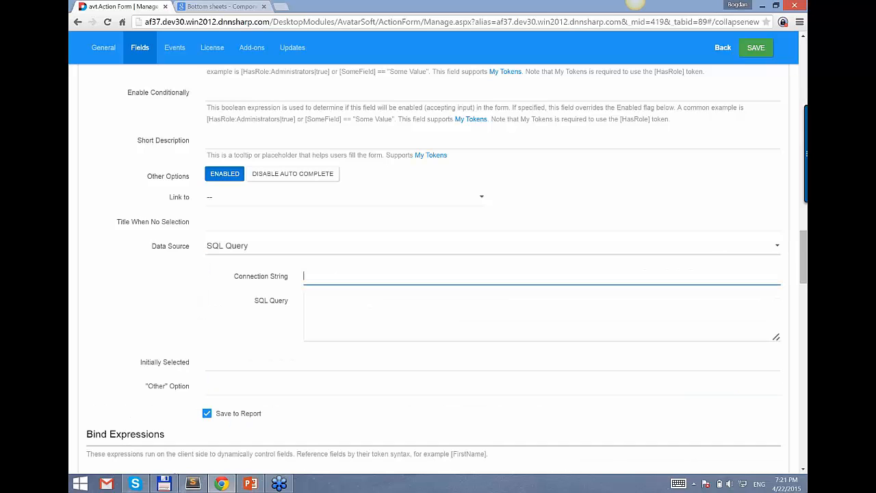
pyautogui.click(341, 320)
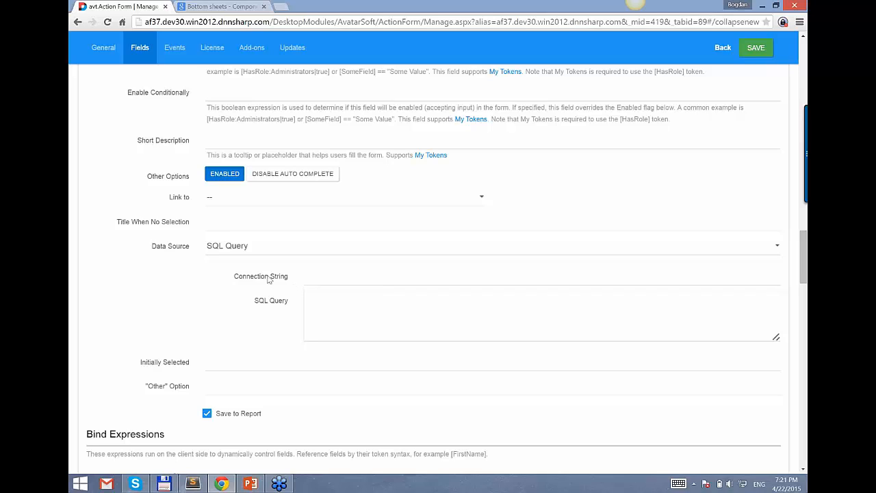
pyautogui.click(318, 273)
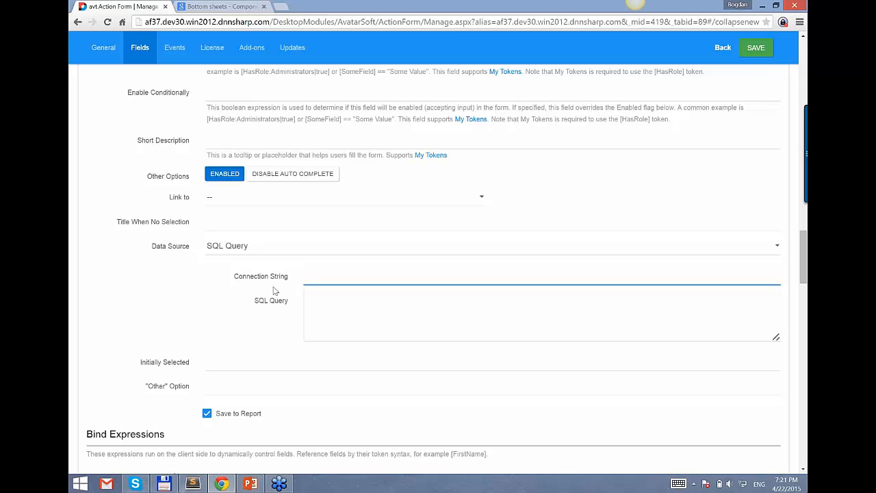
pyautogui.click(223, 296)
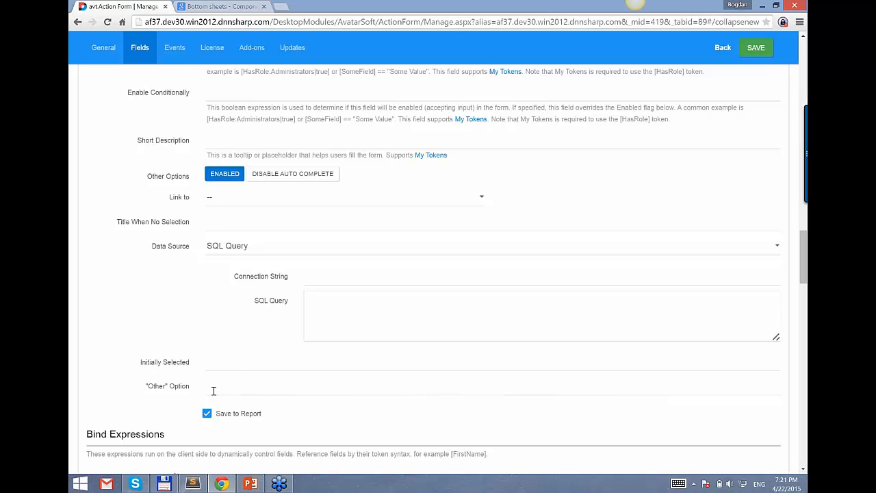
# Switch to Total Commander and open .defaults.config from ActionForm's Config\ItemDataSources folder for editing.
pyautogui.click(167, 484)
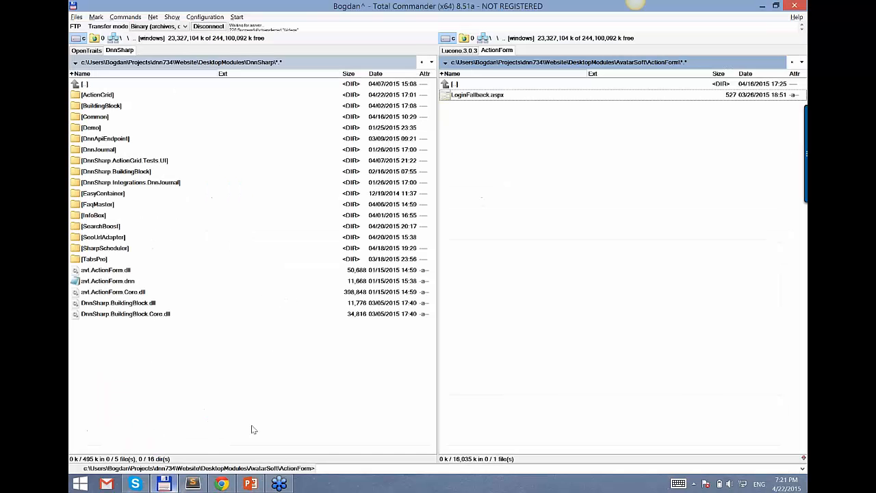
pyautogui.write('con')
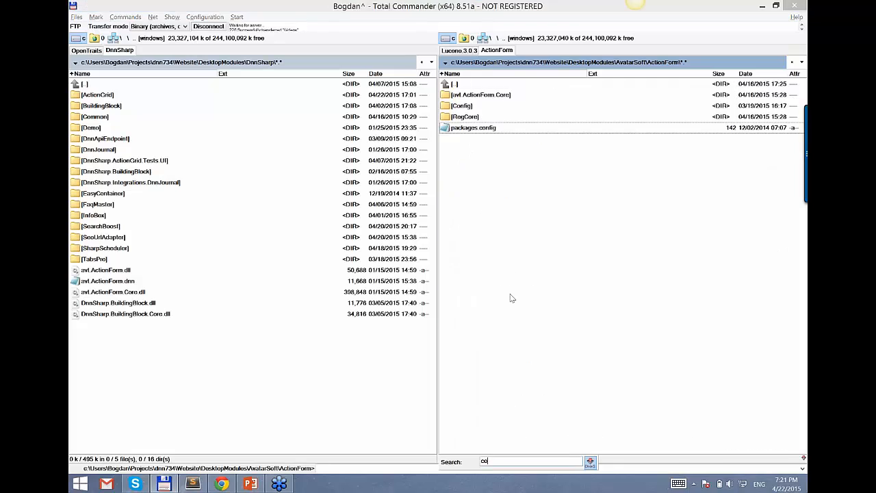
pyautogui.press('Return')
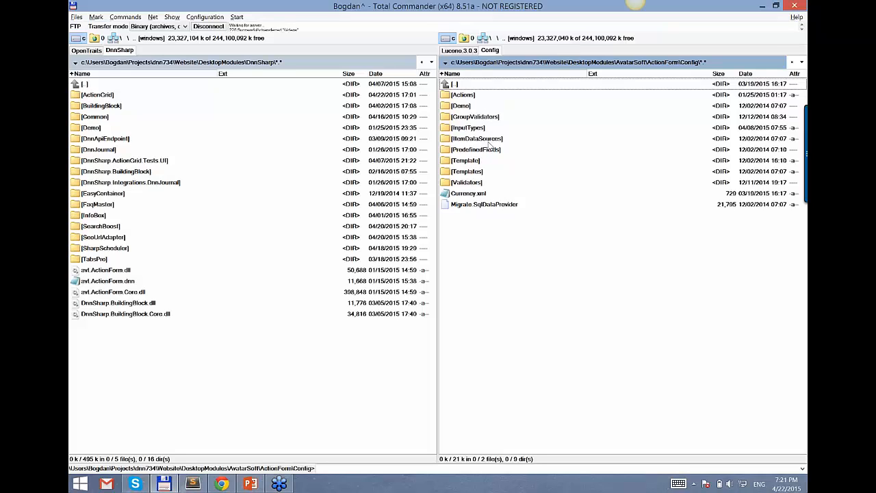
pyautogui.doubleClick(484, 139)
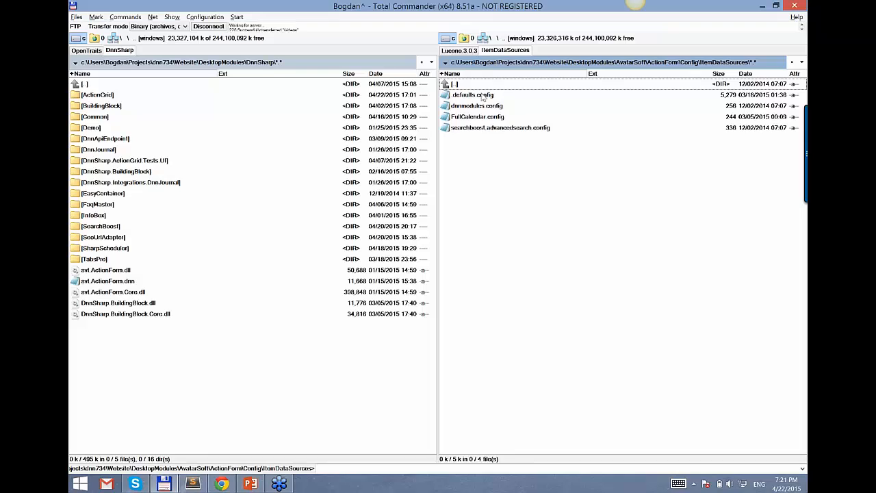
pyautogui.click(501, 98)
pyautogui.press('F4')
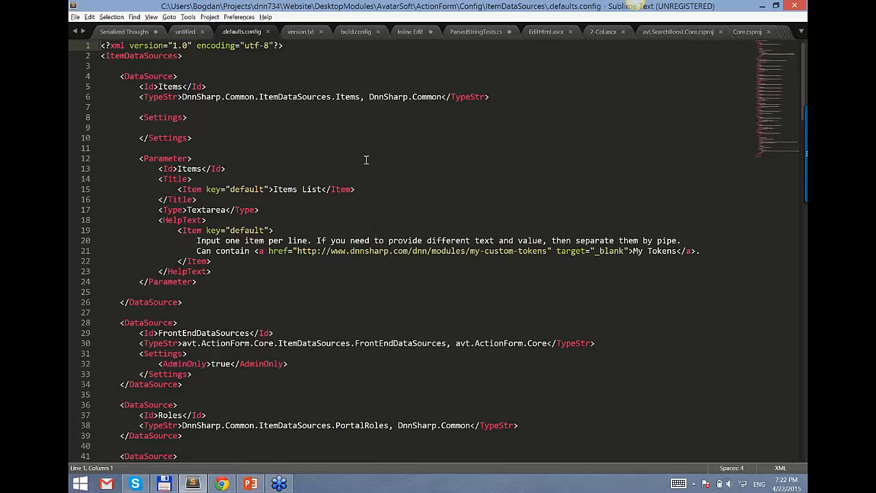
# Examine the Items data source definition, including its TypeStr, its Parameter block and the parameter's Id and Title.
pyautogui.click(155, 76)
pyautogui.doubleClick(154, 76)
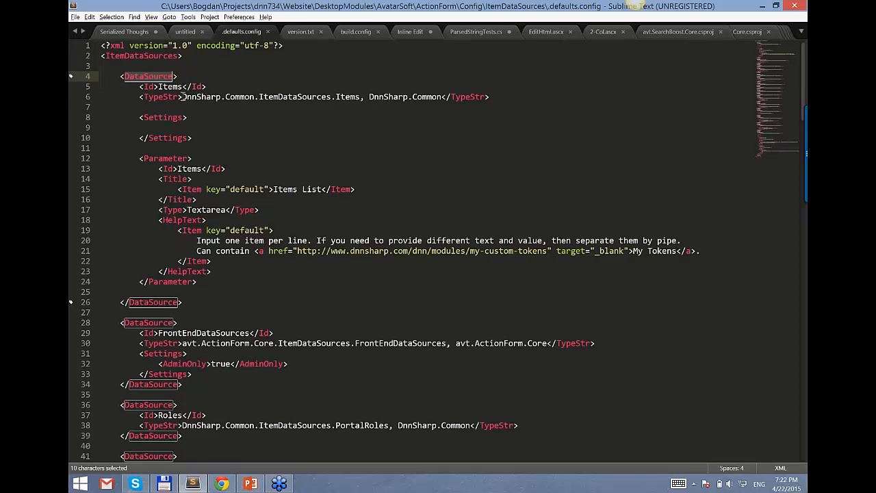
pyautogui.moveTo(182, 97); pyautogui.dragTo(440, 94)
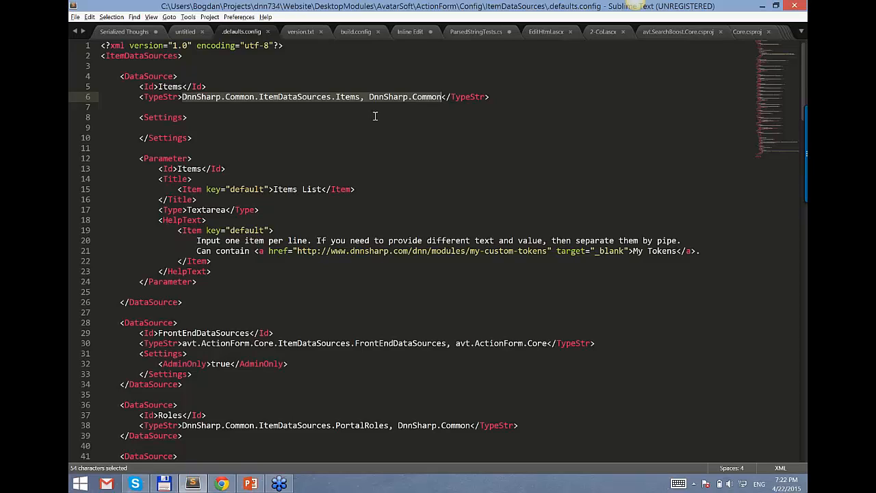
pyautogui.click(167, 158)
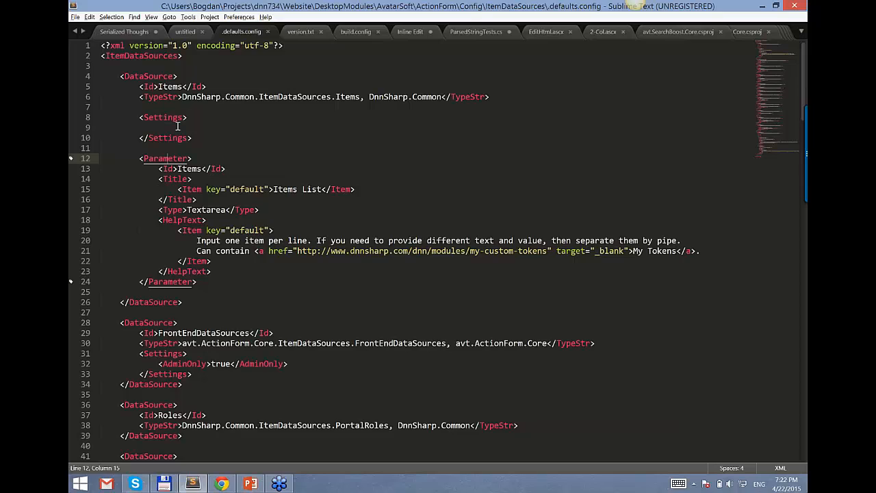
pyautogui.doubleClick(191, 168)
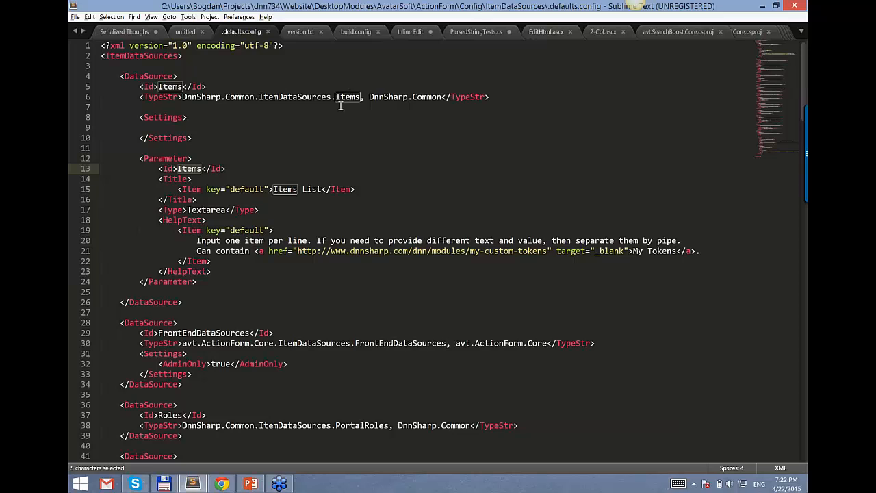
pyautogui.click(269, 179)
pyautogui.click(271, 188)
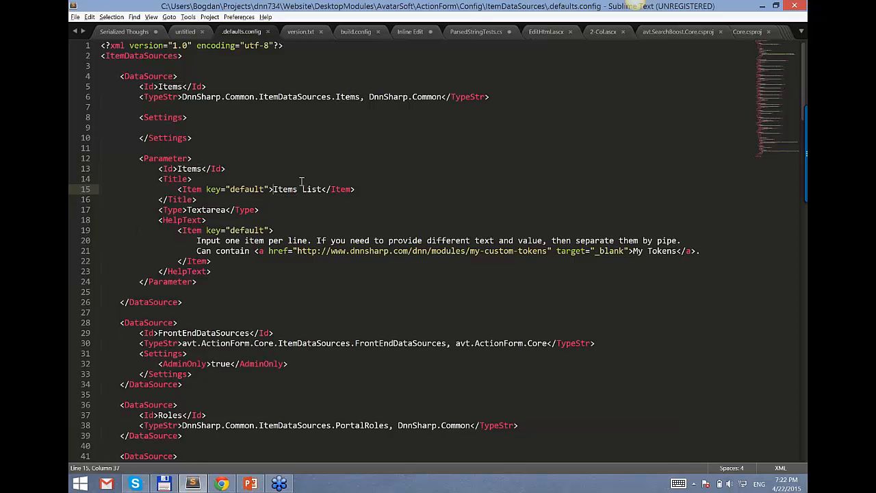
# Find the SQL Query data source in the config file and examine its ConnectionString and SqlQuery parameters.
pyautogui.scroll(-1, 299, 209)
pyautogui.scroll(-3, 287, 232)
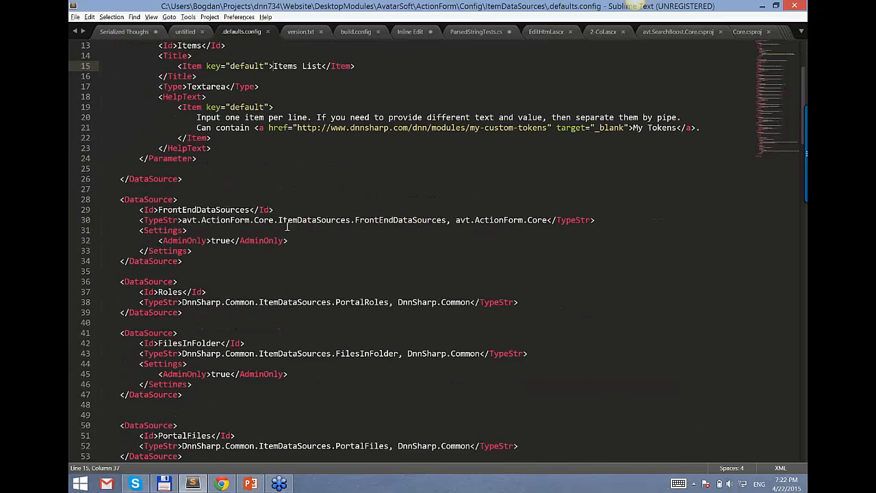
pyautogui.hotkey('ctrl', 'f')
pyautogui.write('SQL Q')
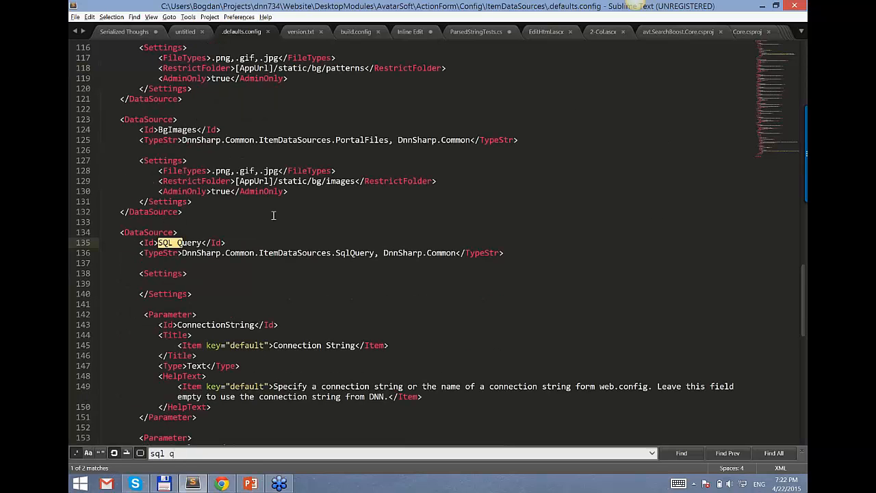
pyautogui.press('Escape')
pyautogui.scroll(-3, 357, 339)
pyautogui.click(282, 383)
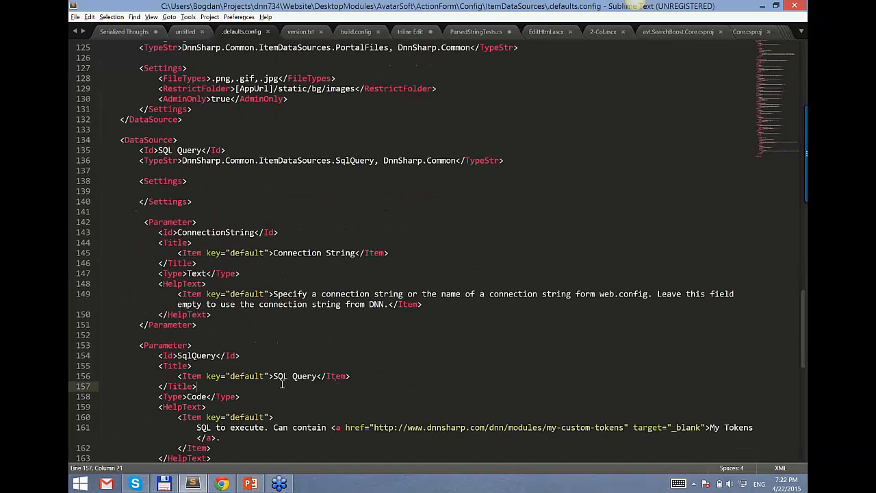
pyautogui.doubleClick(239, 233)
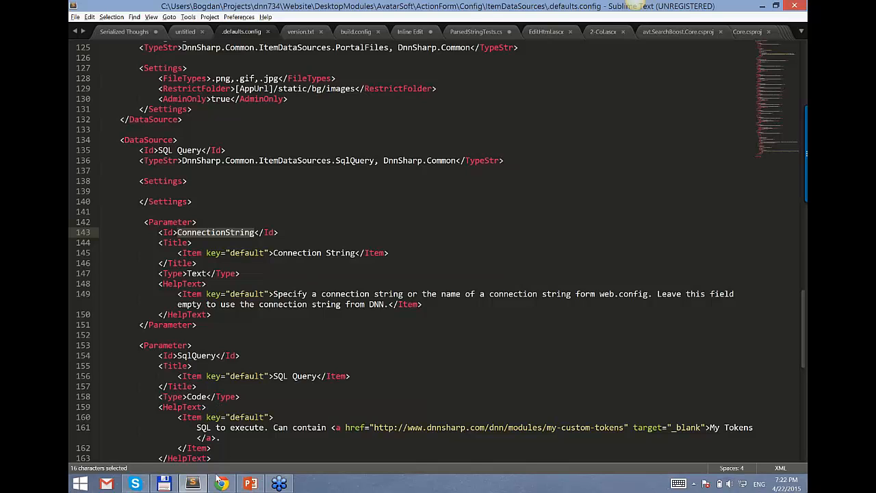
# Switch to the Action Form 3.7 Release presentation in PowerPoint and show the Data Source slide.
pyautogui.click(252, 484)
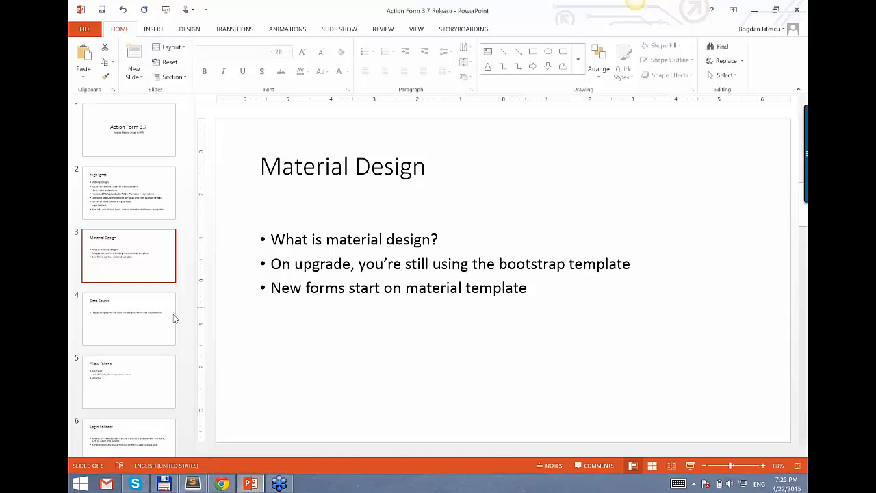
pyautogui.click(170, 319)
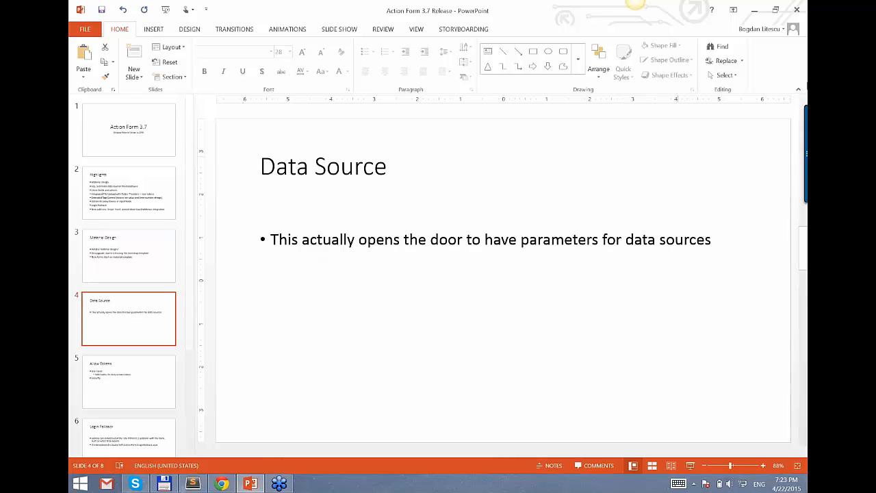
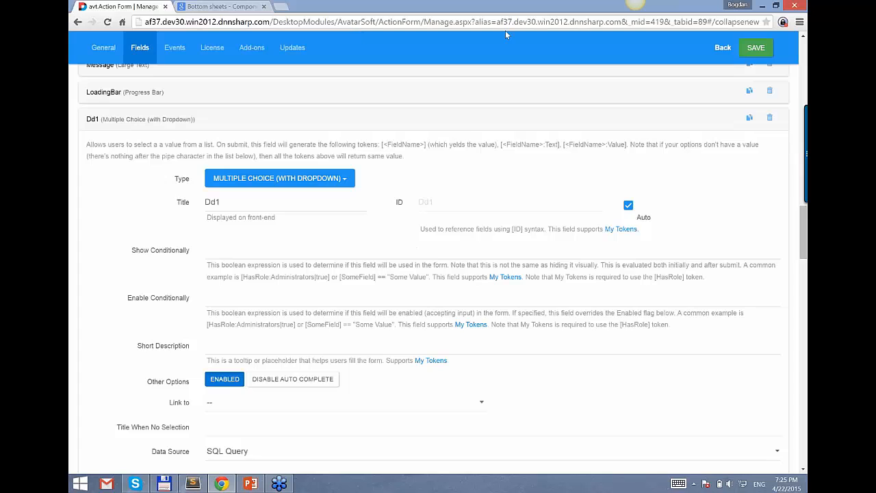
# Leave the form settings without saving and enter "Hi [User:FirstName]" as the Message on the Action Form page.
pyautogui.click(723, 48)
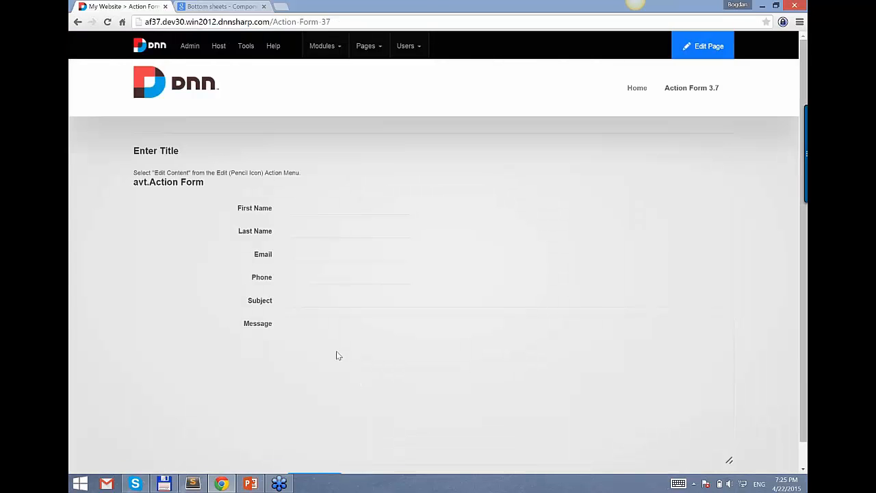
pyautogui.scroll(-2, 332, 354)
pyautogui.write('Hi [')
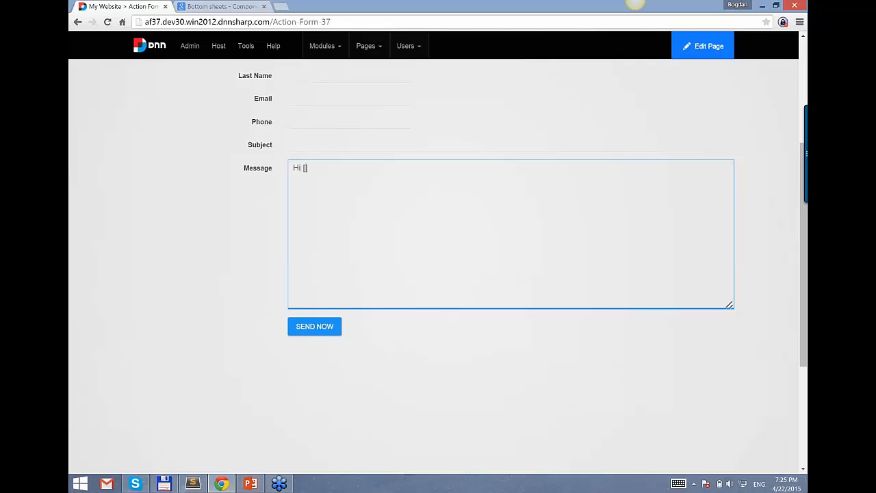
pyautogui.write('User:FirstName')
pyautogui.scroll(1, 562, 290)
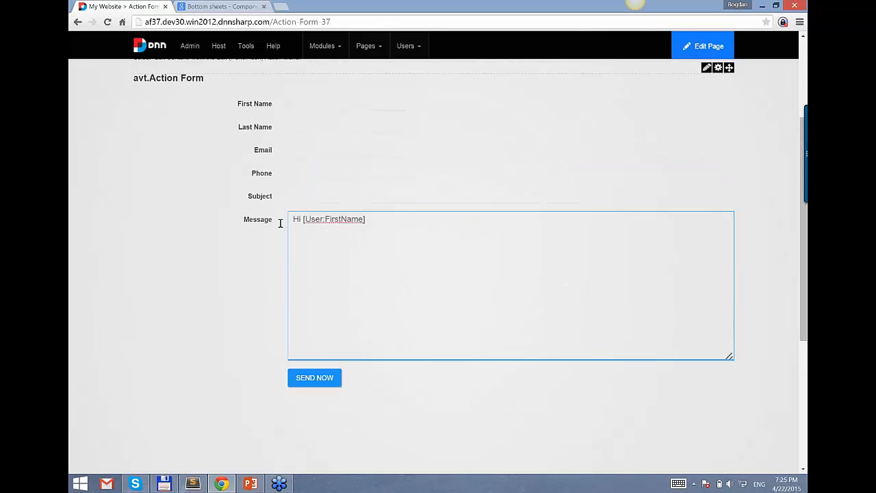
pyautogui.hotkey('ctrl', 'a')
pyautogui.click(390, 214)
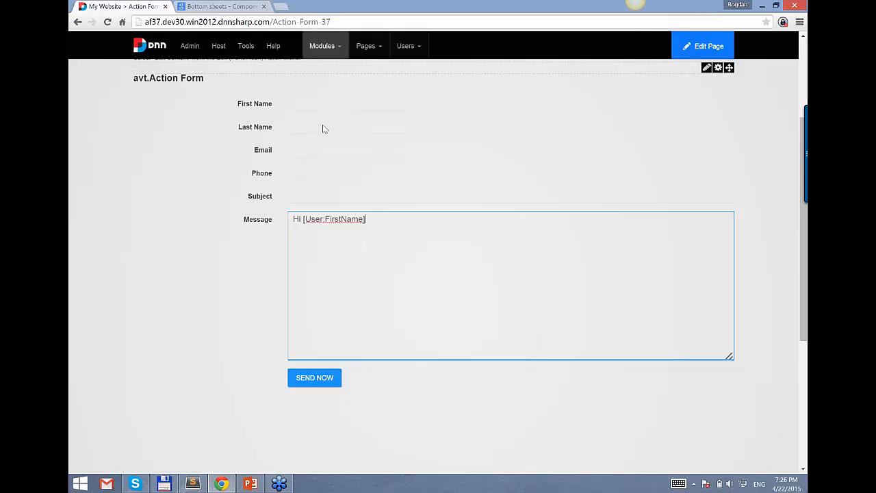
# Reopen the form's management page, expand the Message field and enable Allow Tokens for it.
pyautogui.rightClick(187, 165)
pyautogui.click(192, 173)
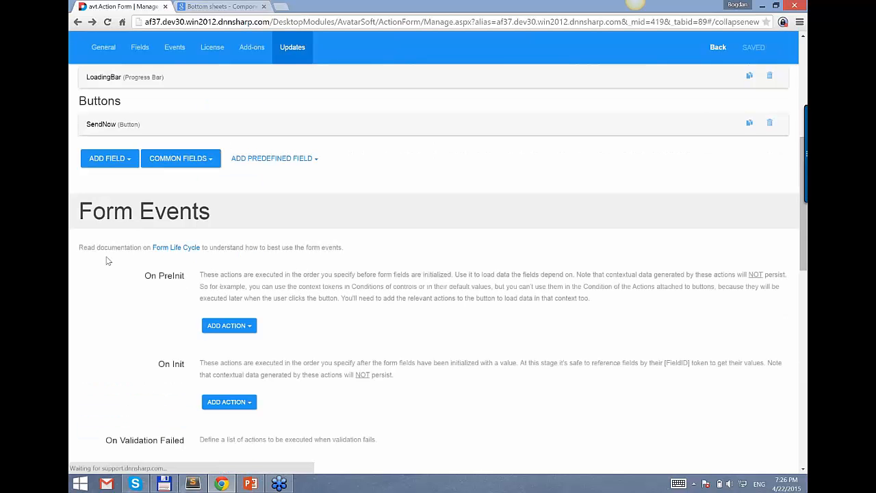
pyautogui.scroll(3, 107, 261)
pyautogui.click(133, 207)
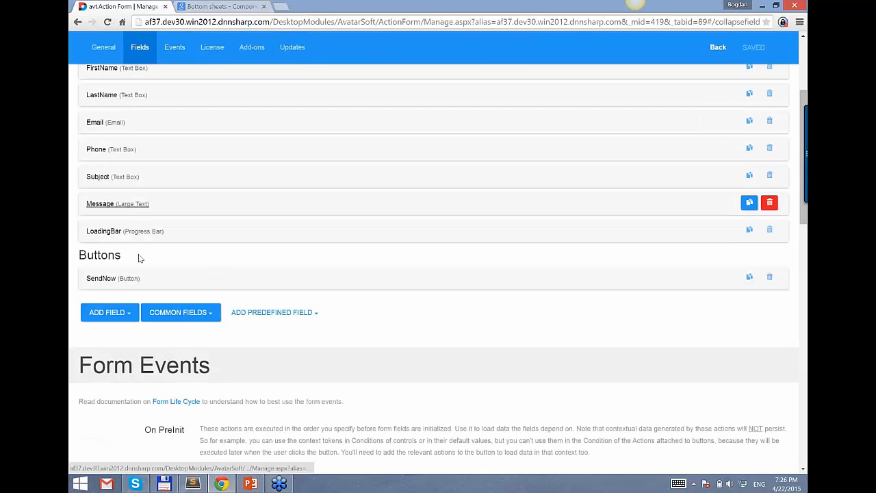
pyautogui.scroll(-5, 137, 254)
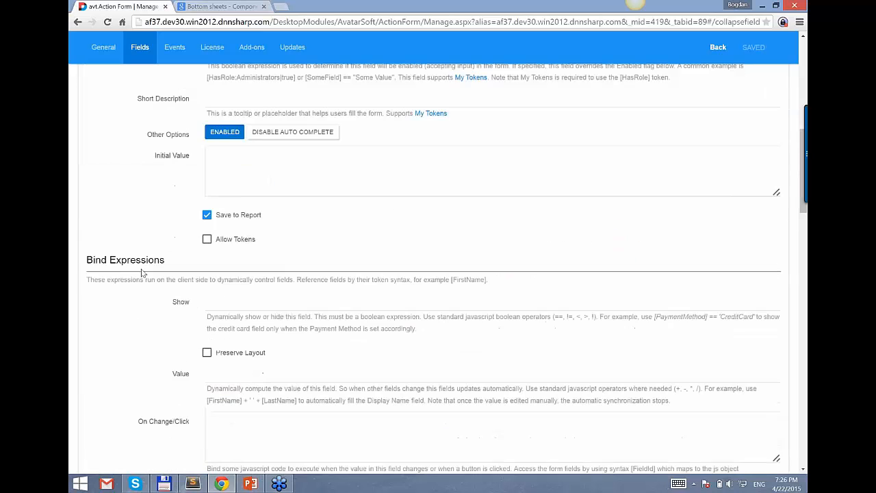
pyautogui.click(231, 240)
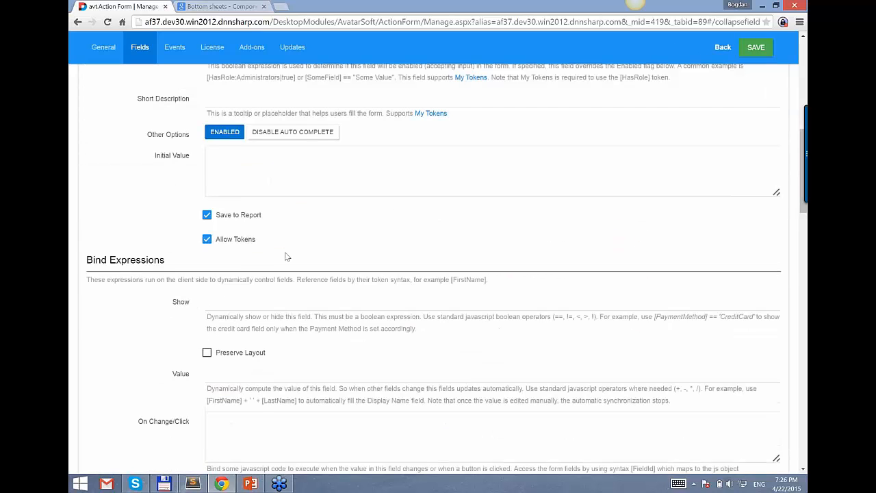
pyautogui.scroll(1, 287, 257)
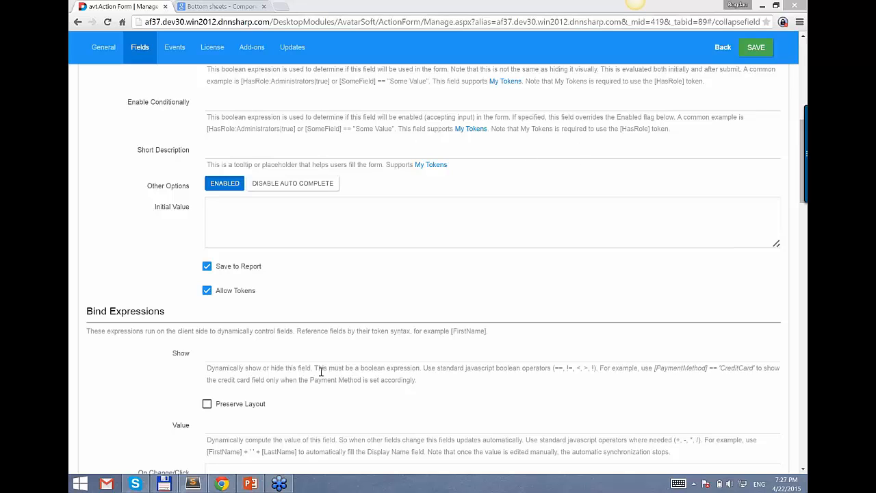
# Switch to Total Commander and open the .defaults.config file in the ItemDataSources folder for editing in Sublime Text.
pyautogui.click(163, 484)
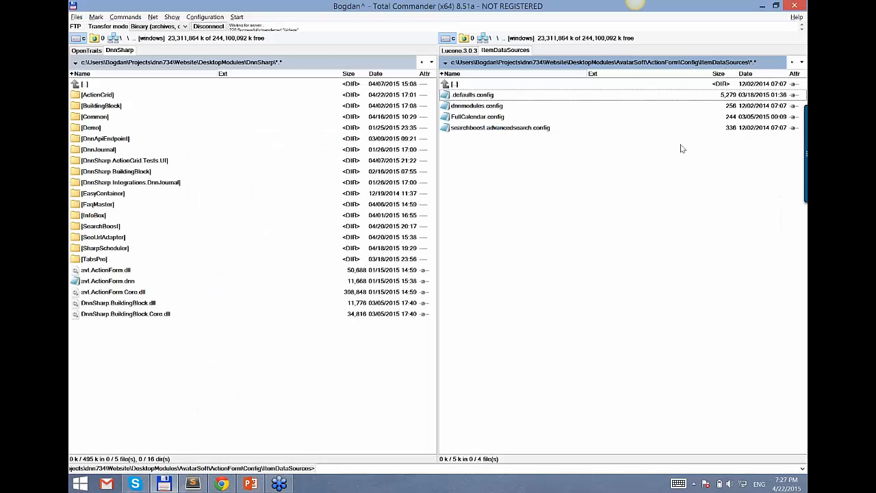
pyautogui.click(496, 99)
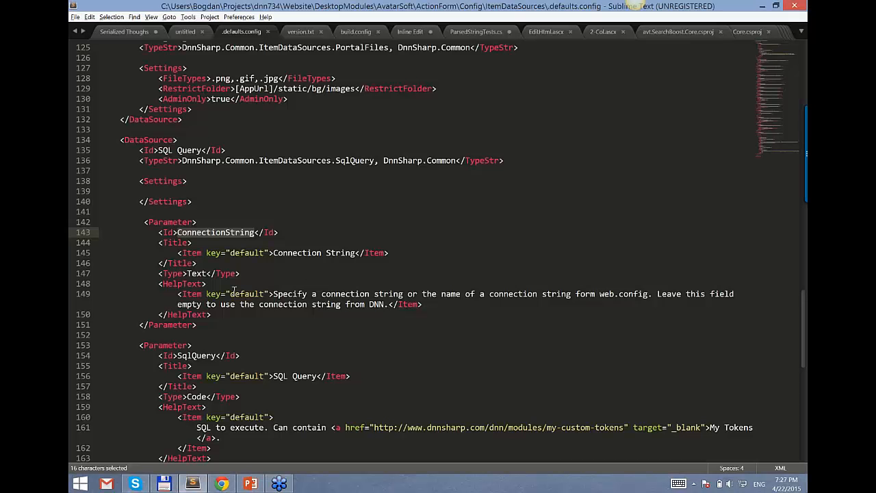
pyautogui.click(237, 304)
pyautogui.click(234, 323)
pyautogui.moveTo(199, 324); pyautogui.dragTo(140, 223)
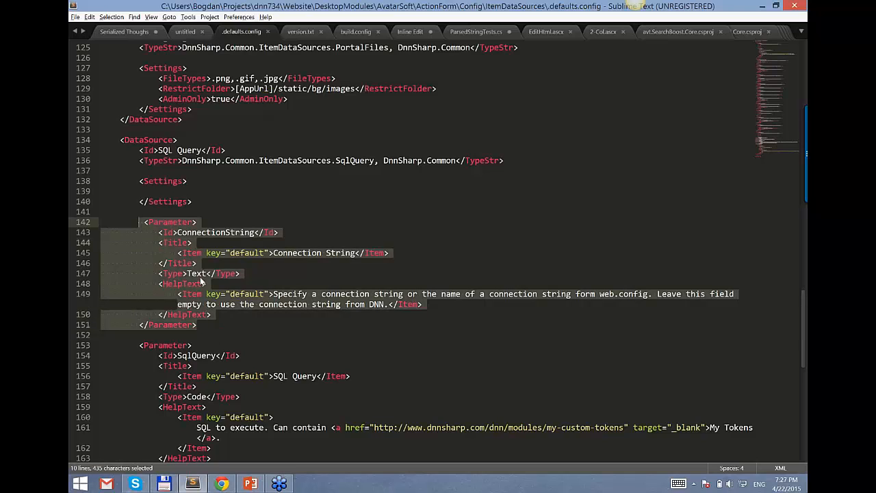
pyautogui.hotkey('ctrl', 'c')
pyautogui.click(210, 329)
pyautogui.press('Return')
pyautogui.press('Return')
pyautogui.hotkey('ctrl', 'v')
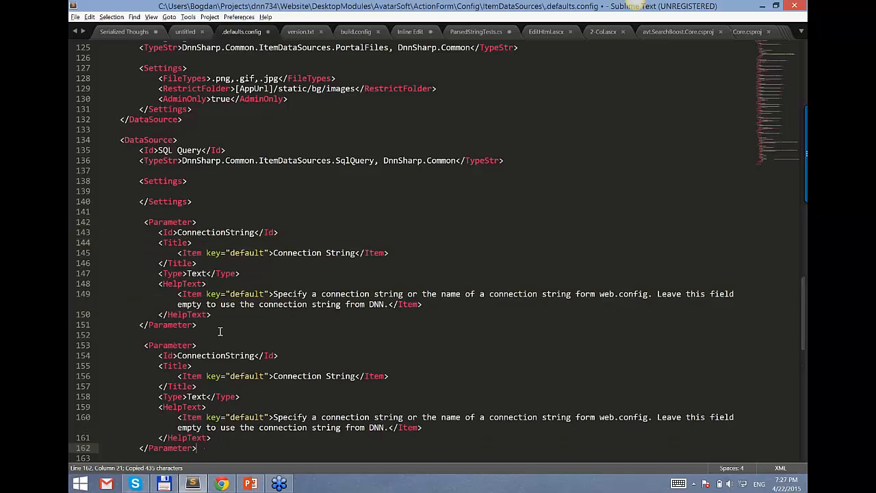
pyautogui.hotkey('ctrl', 'z')
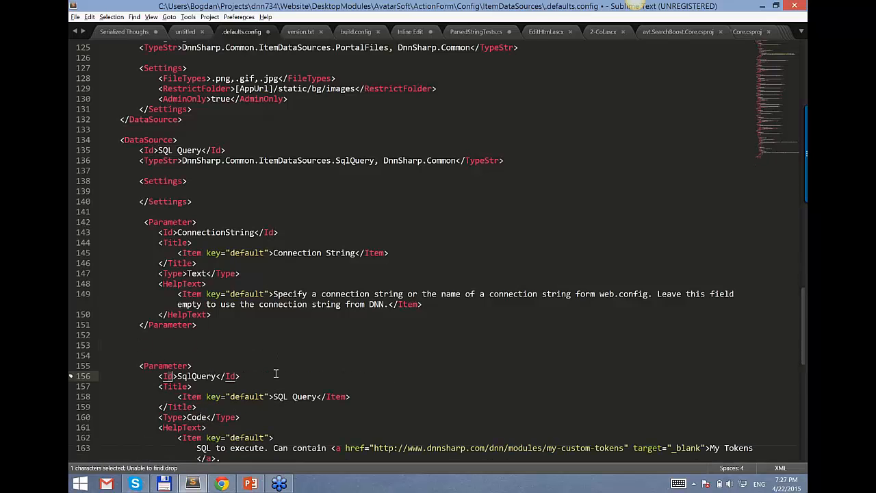
# Switch to Total Commander and open .defaults.config from the ActionForm Config\Actions folder for editing.
pyautogui.hotkey('alt', 'Tab')
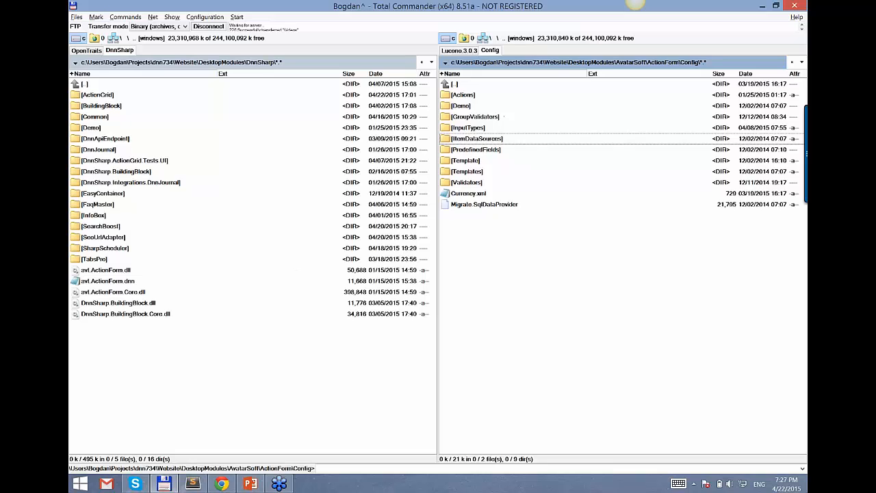
pyautogui.press('Up')
pyautogui.press('Up')
pyautogui.press('Up')
pyautogui.press('Up')
pyautogui.press('Return')
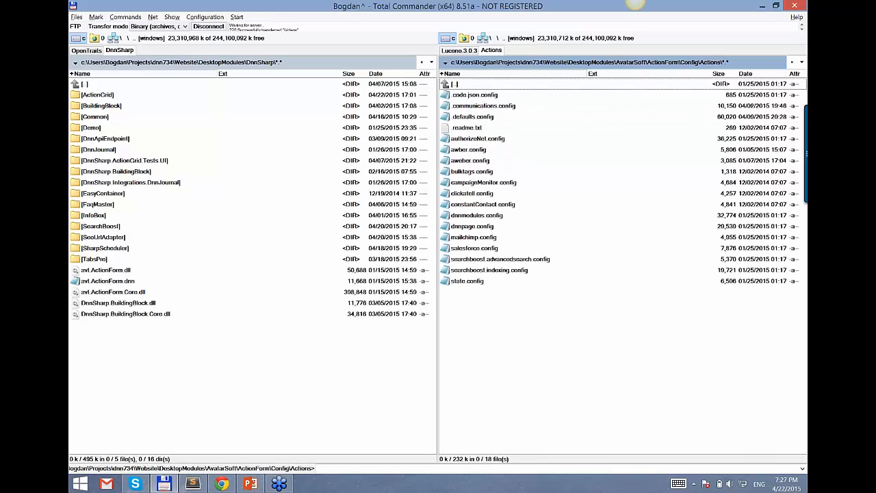
pyautogui.press('Down')
pyautogui.press('Down')
pyautogui.press('Down')
pyautogui.press('F4')
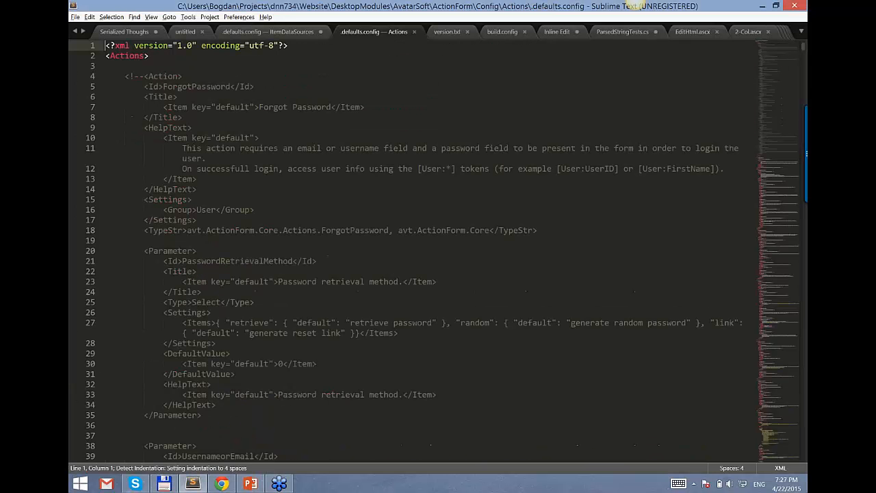
# Search the Actions config for "select" and go to the match in the Authorization parameter.
pyautogui.hotkey('ctrl', 'f')
pyautogui.write('select')
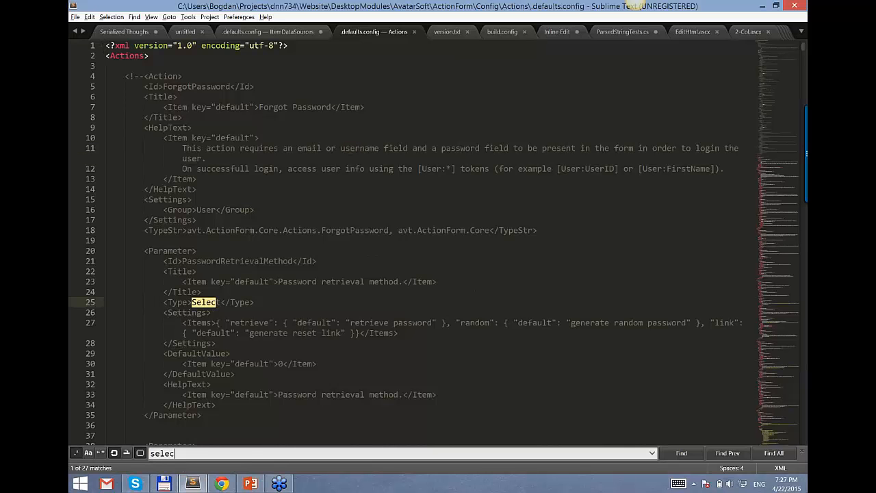
pyautogui.press('Return')
pyautogui.press('Return')
pyautogui.press('Return')
pyautogui.press('Return')
pyautogui.press('Return')
pyautogui.press('Return')
pyautogui.press('Return')
pyautogui.press('Return')
pyautogui.press('Return')
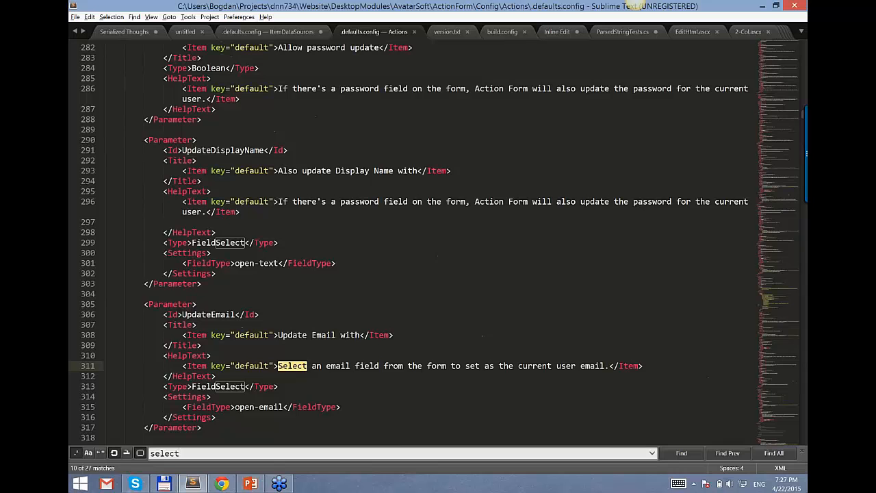
pyautogui.hotkey('shift', 'Return')
pyautogui.hotkey('shift', 'Return')
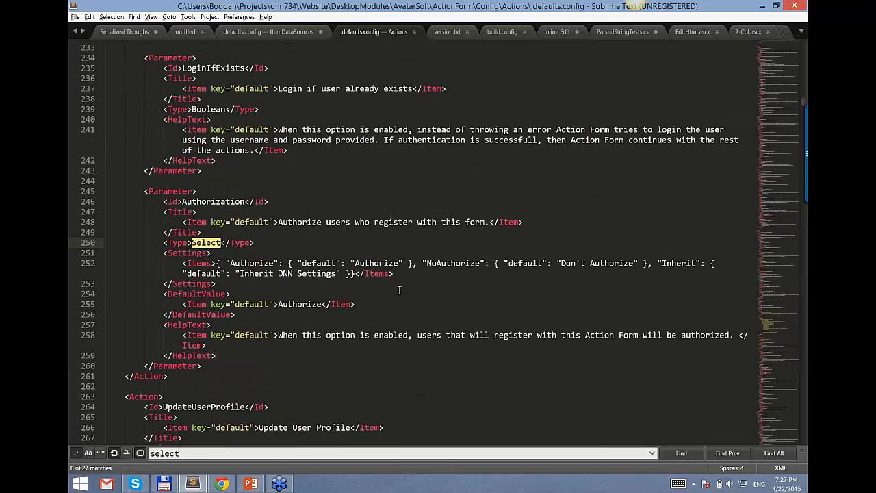
# Copy the Authorization parameter block into the ItemDataSources config between the ConnectionString and SqlQuery parameters.
pyautogui.moveTo(134, 191); pyautogui.dragTo(226, 368)
pyautogui.hotkey('ctrl', 'c')
pyautogui.hotkey('ctrl', 'pageup')
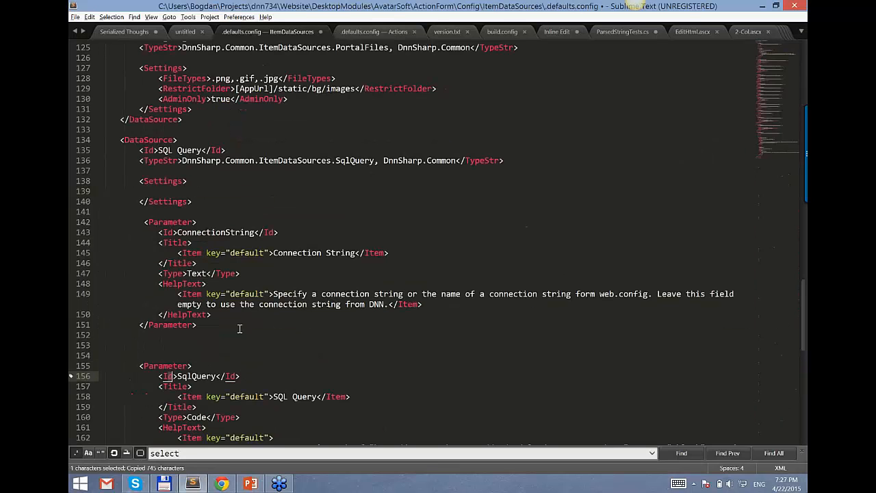
pyautogui.click(233, 356)
pyautogui.click(225, 337)
pyautogui.click(218, 346)
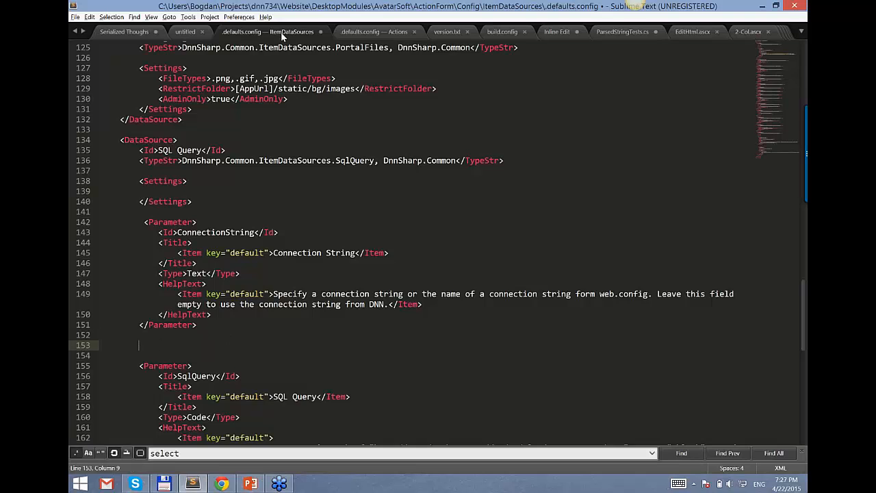
pyautogui.hotkey('ctrl', 'v')
pyautogui.scroll(-5, 230, 207)
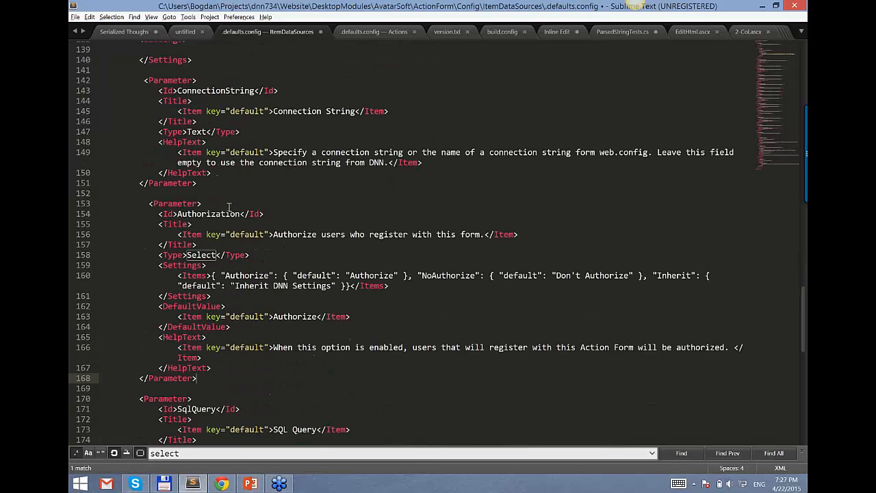
# Examine the pasted Authorization parameter's Id, its Select type and the key and default label pairs in its Items setting.
pyautogui.click(227, 214)
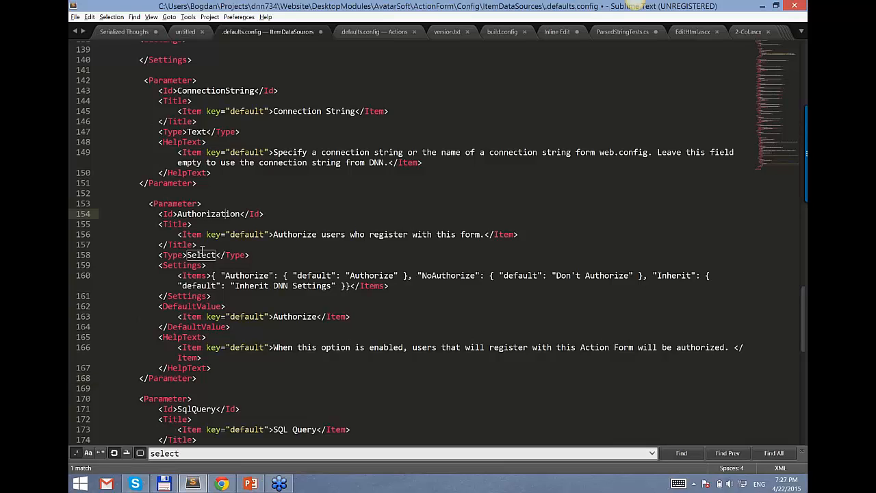
pyautogui.click(209, 255)
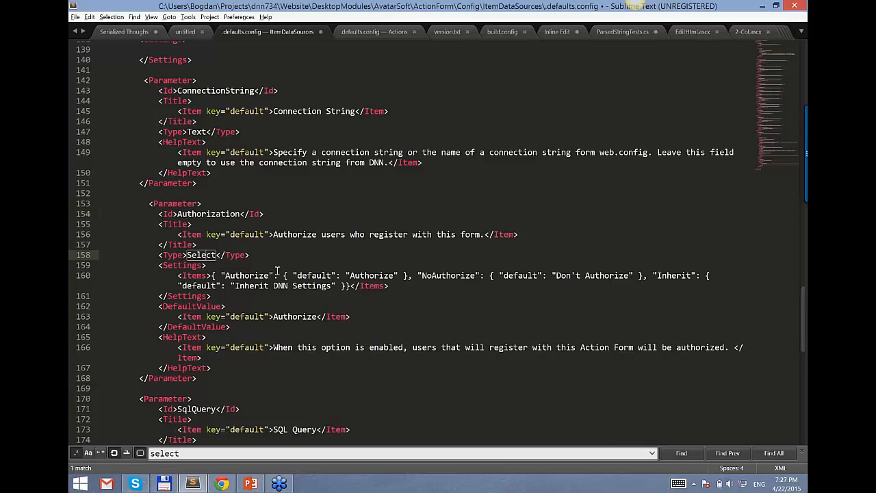
pyautogui.click(228, 275)
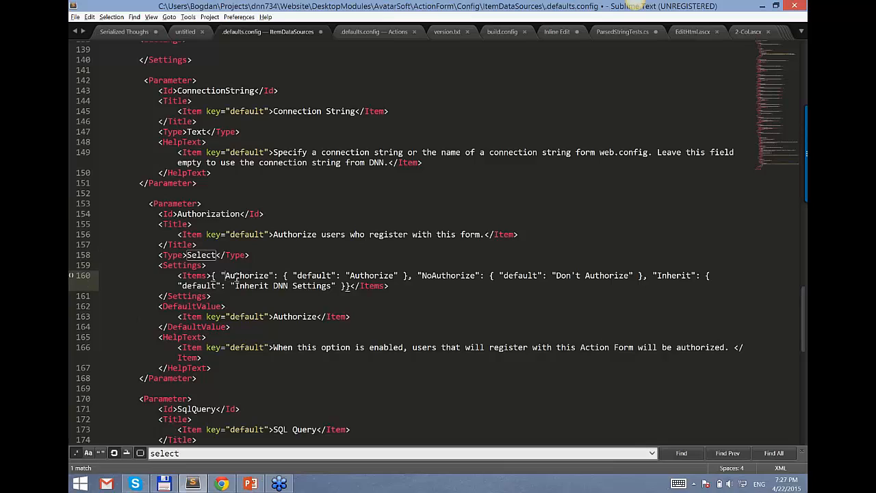
pyautogui.doubleClick(236, 276)
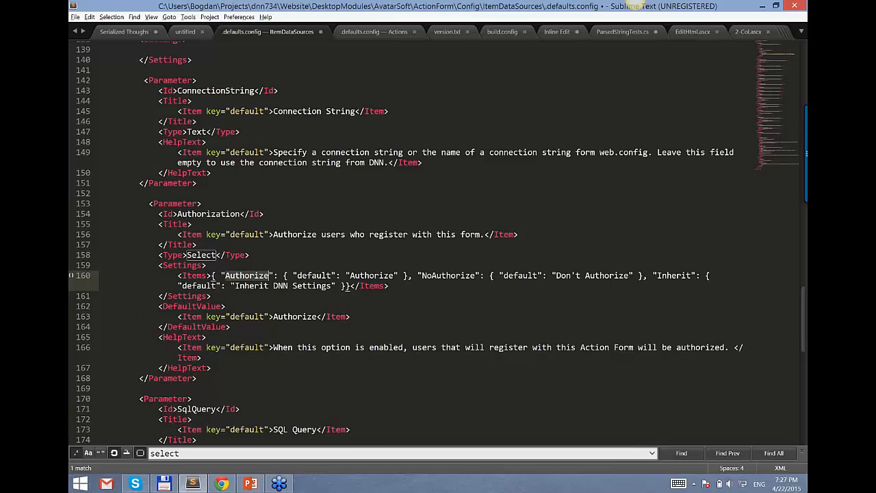
pyautogui.doubleClick(375, 276)
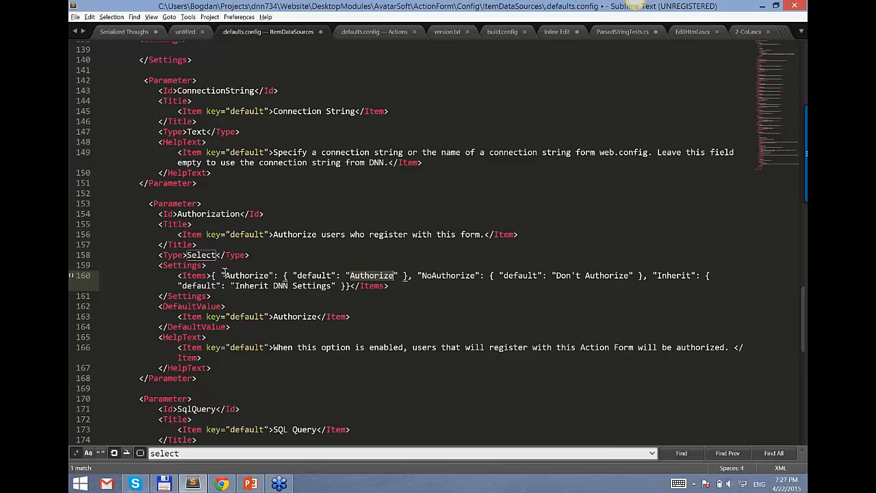
pyautogui.moveTo(210, 275); pyautogui.dragTo(346, 293)
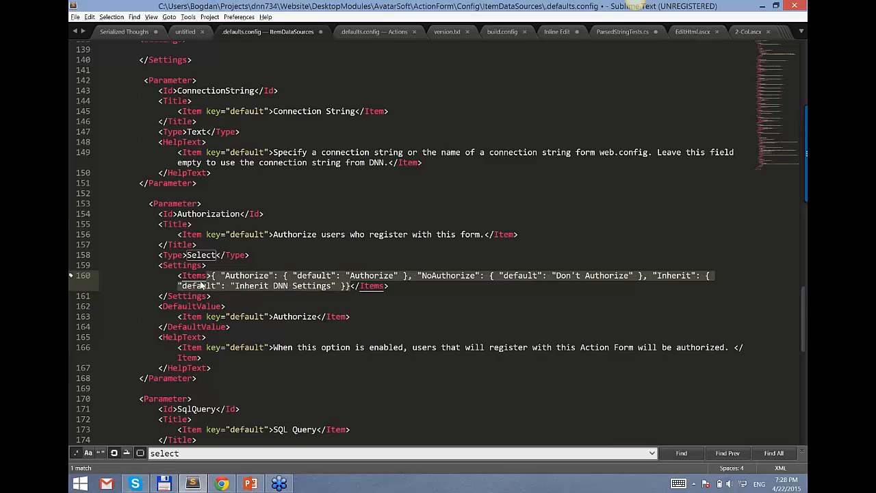
# Return to the Actions config, find the Select-type RoleId parameter of GrantUserRole and highlight its whole block.
pyautogui.hotkey('ctrl', 'pagedown')
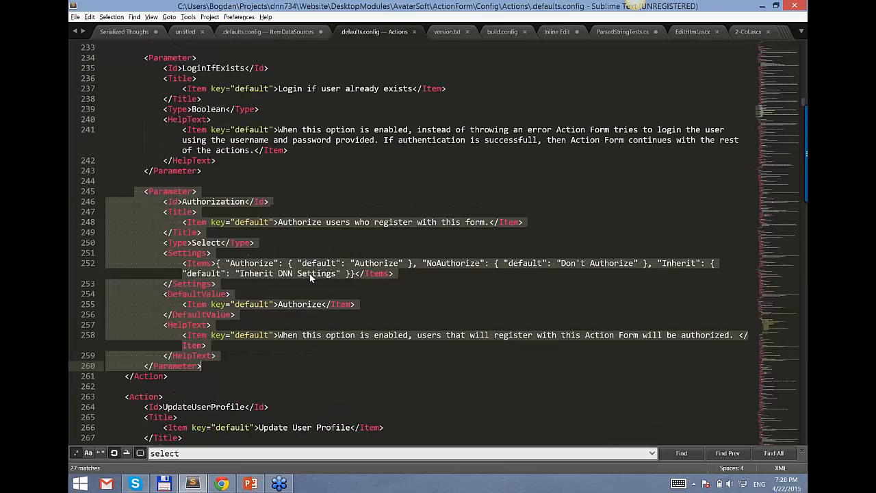
pyautogui.press('F3')
pyautogui.press('F3')
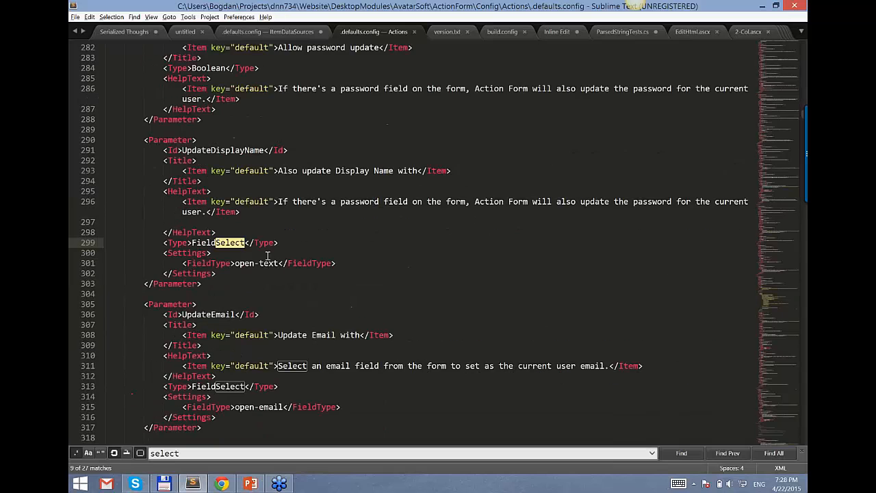
pyautogui.press('F3')
pyautogui.press('F3')
pyautogui.press('F3')
pyautogui.press('F3')
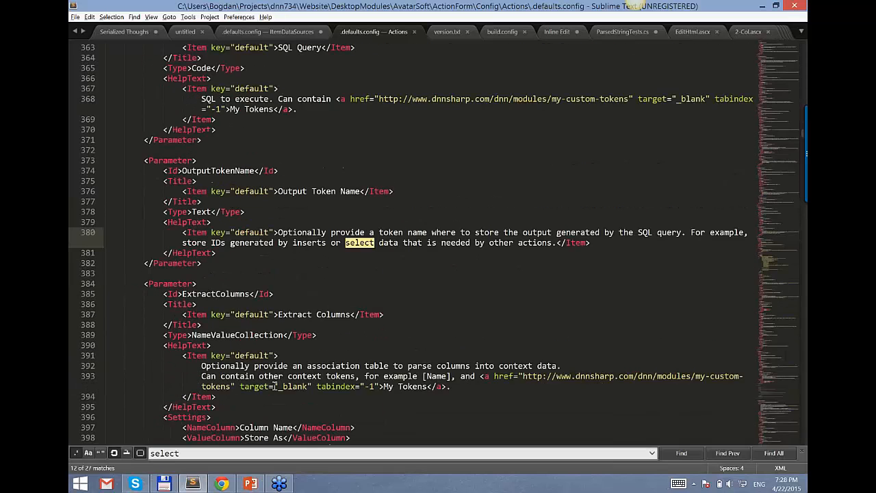
pyautogui.press('F3')
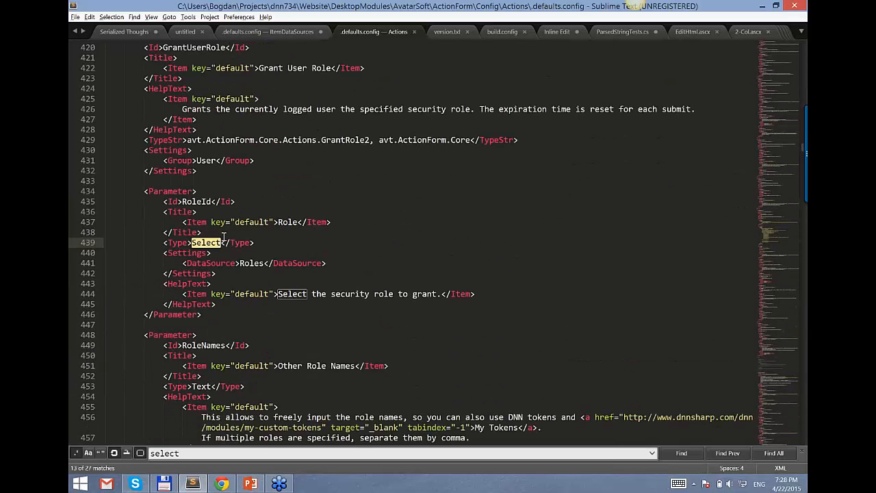
pyautogui.moveTo(145, 192); pyautogui.dragTo(254, 315)
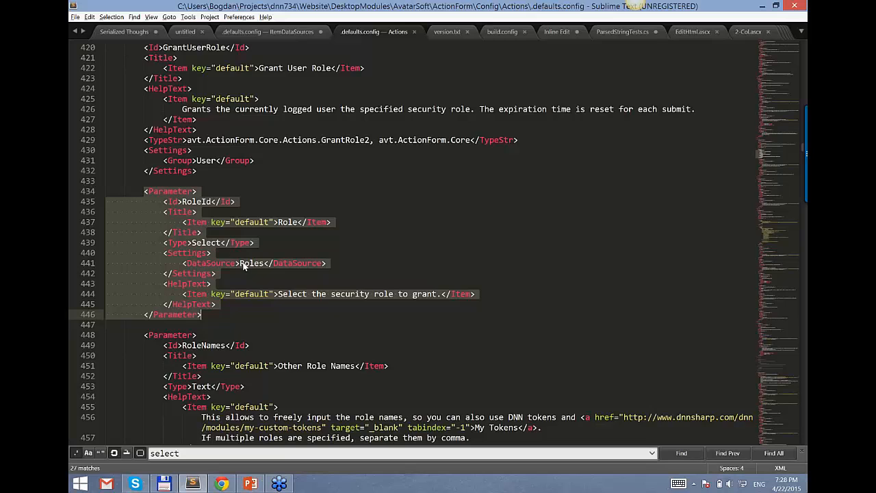
# Compare the Items setting of the pasted Authorization parameter with the Roles DataSource setting of the RoleId parameter.
pyautogui.hotkey('ctrl', 'pageup')
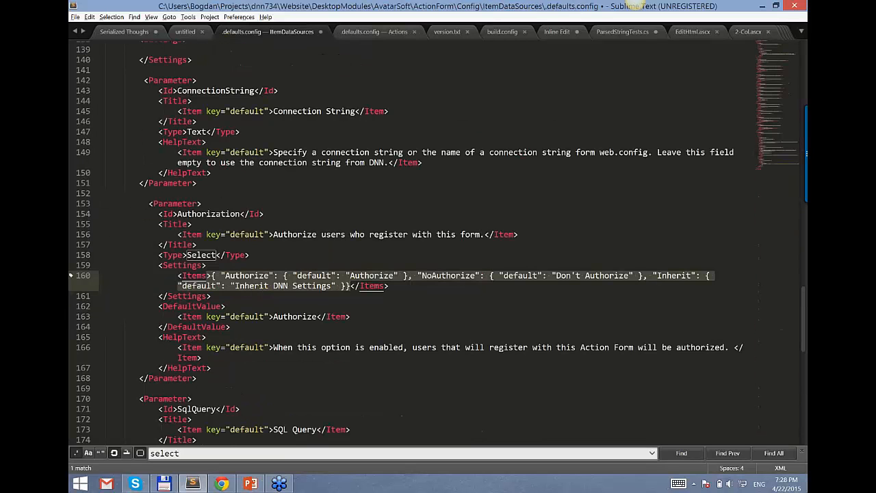
pyautogui.click(168, 275)
pyautogui.moveTo(175, 276); pyautogui.dragTo(440, 285)
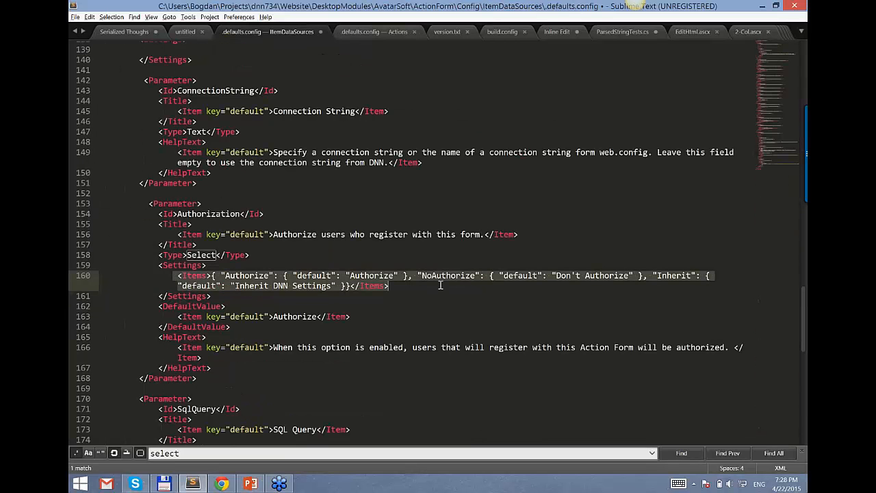
pyautogui.hotkey('ctrl', 'pagedown')
pyautogui.click(172, 263)
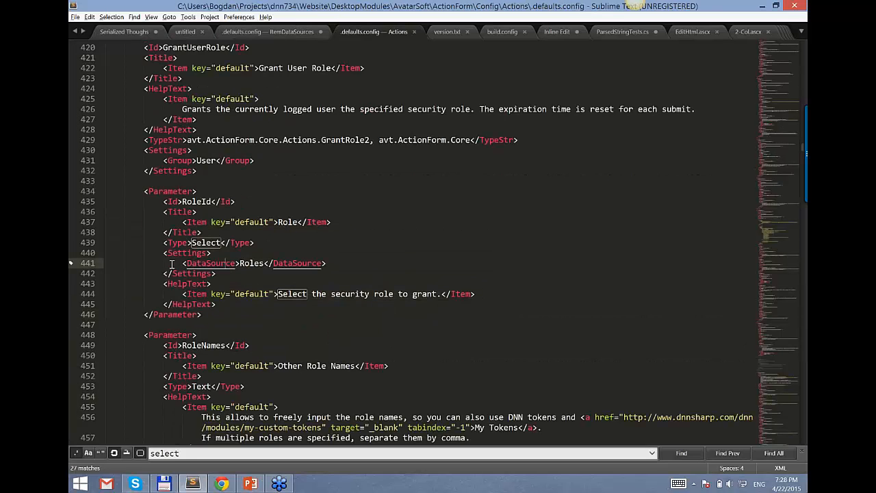
pyautogui.moveTo(182, 263); pyautogui.dragTo(353, 272)
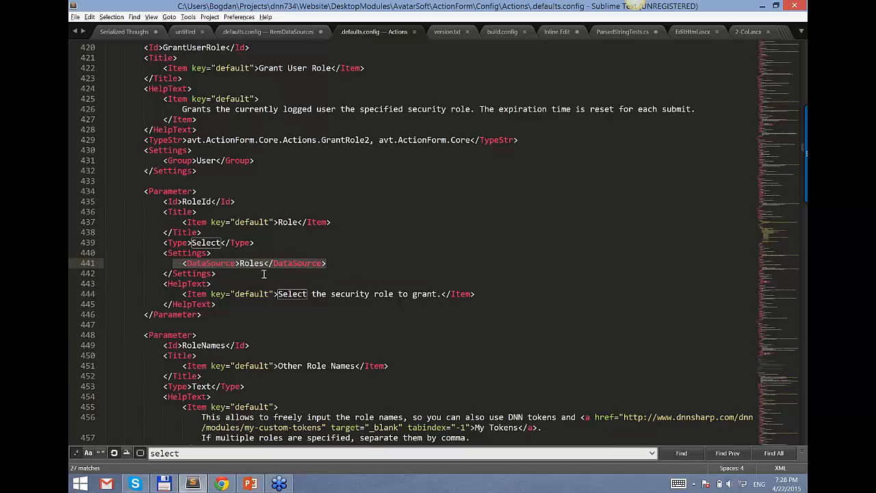
pyautogui.press('Down')
pyautogui.click(219, 313)
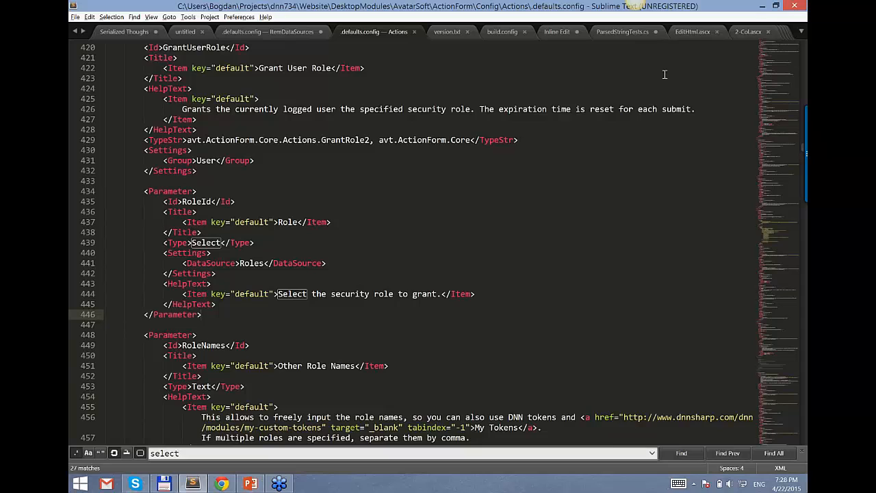
# Switch to the Action Form 3.7 Release presentation in PowerPoint and show the Login Fallback slide.
pyautogui.click(759, 6)
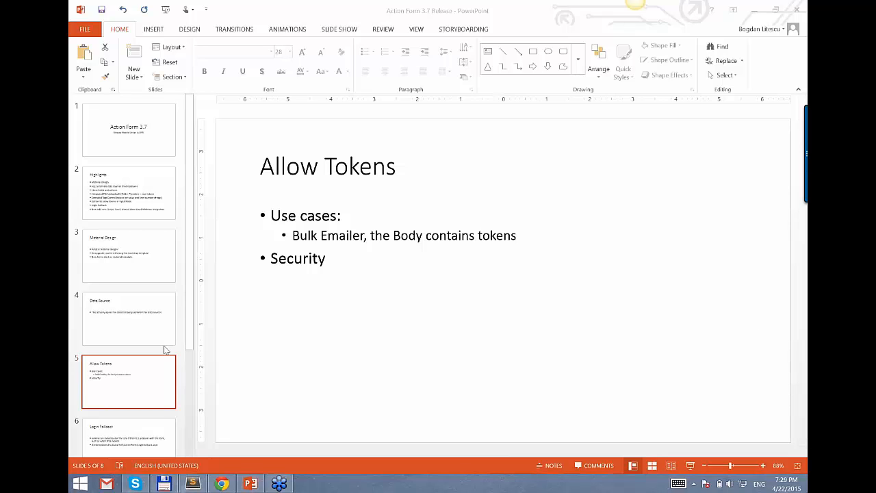
pyautogui.click(148, 436)
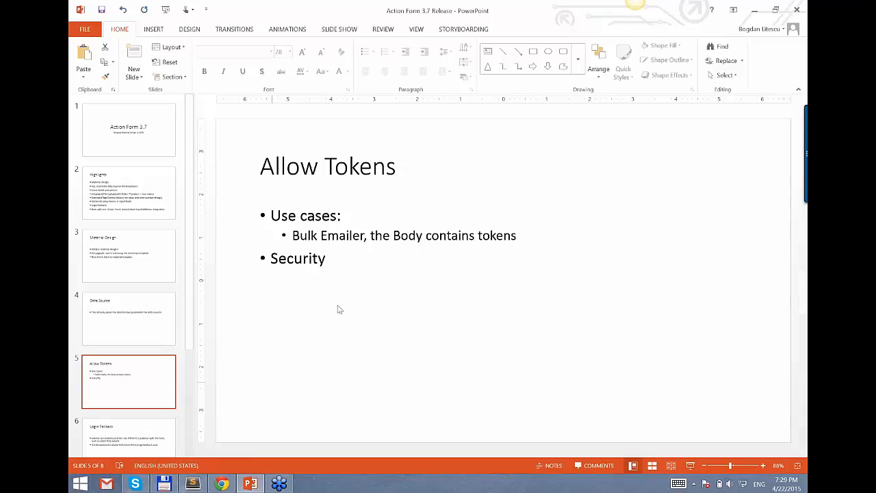
pyautogui.click(158, 436)
pyautogui.click(385, 257)
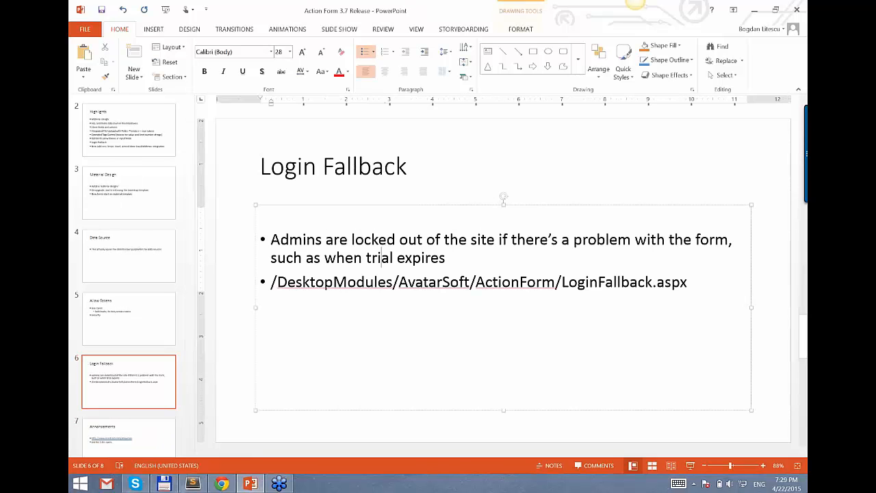
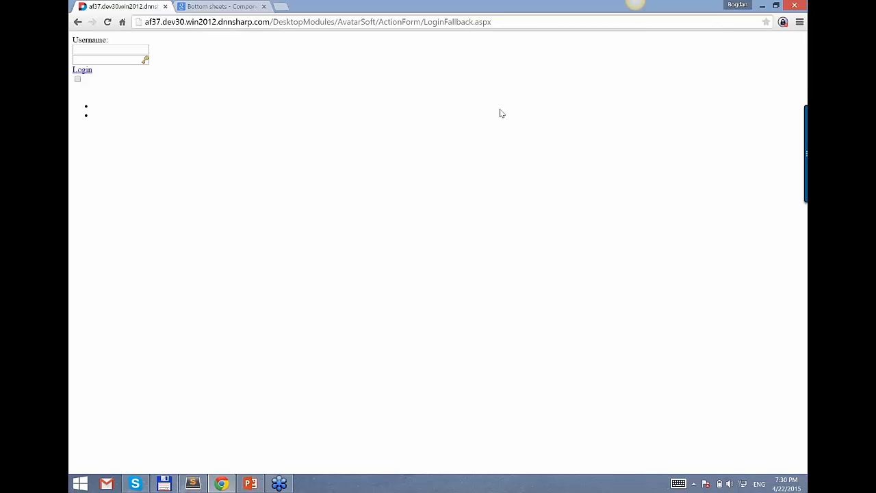
# Place the cursor in the Username field of the LoginFallback.aspx login form.
pyautogui.click(91, 48)
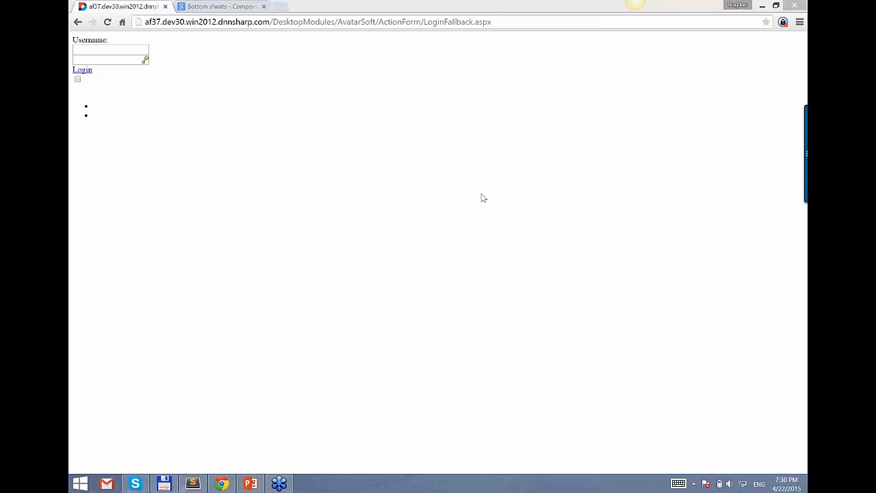
# Highlight the /DesktopModules/AvatarSoft/ActionForm/LoginFallback.aspx path in the page address, then clear the selection.
pyautogui.click(370, 21)
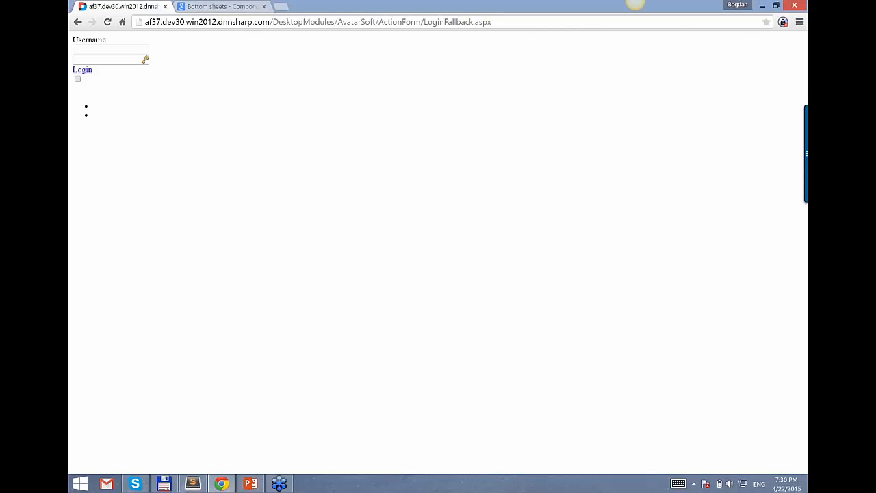
pyautogui.click(370, 21)
pyautogui.moveTo(271, 21); pyautogui.dragTo(508, 35)
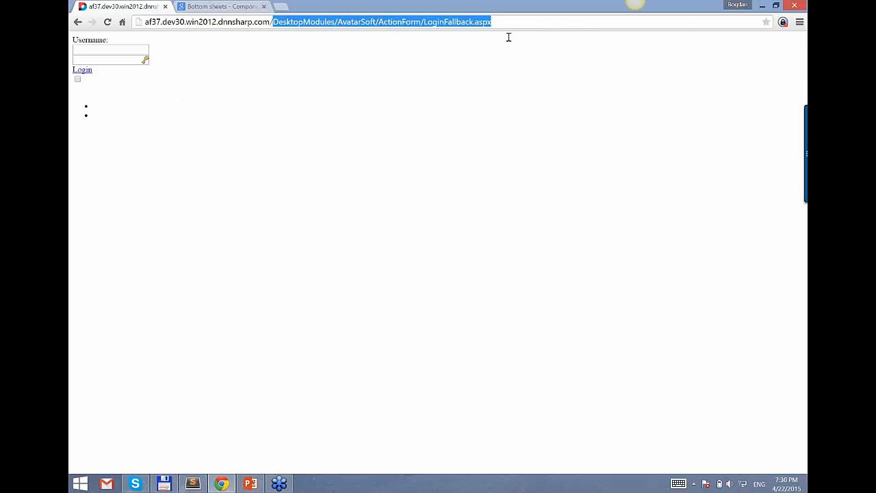
pyautogui.click(514, 19)
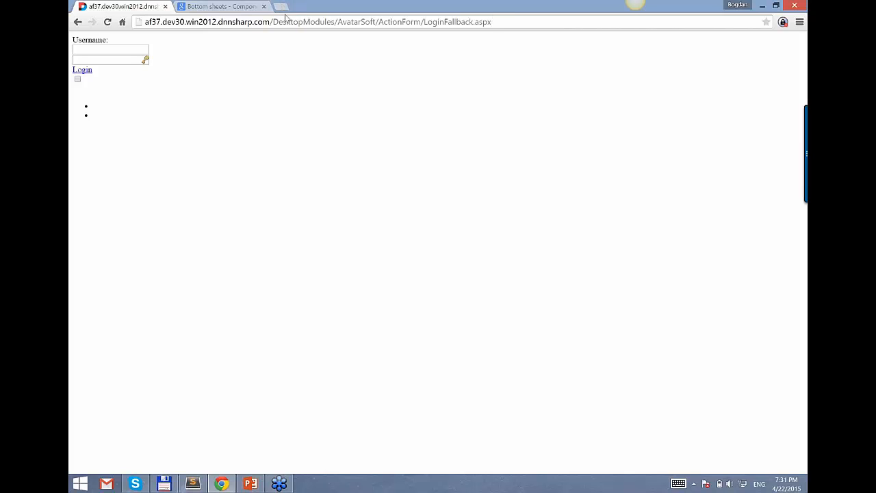
pyautogui.moveTo(272, 24); pyautogui.dragTo(562, 26)
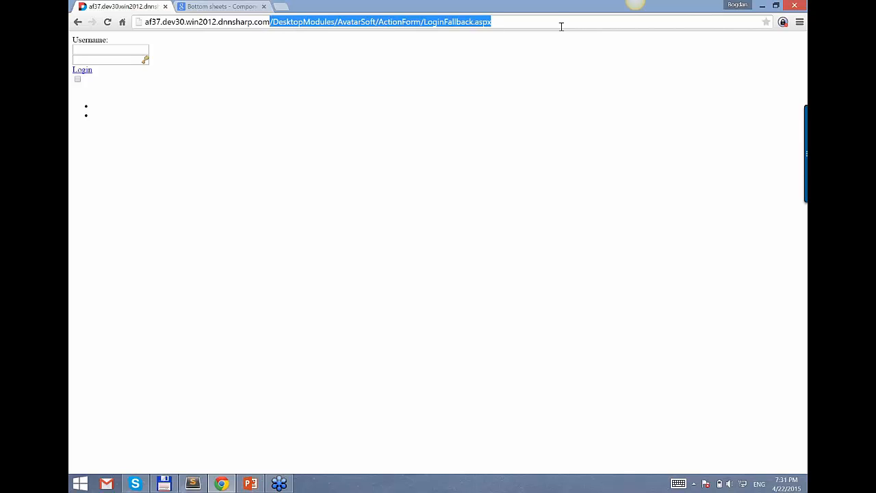
pyautogui.click(561, 26)
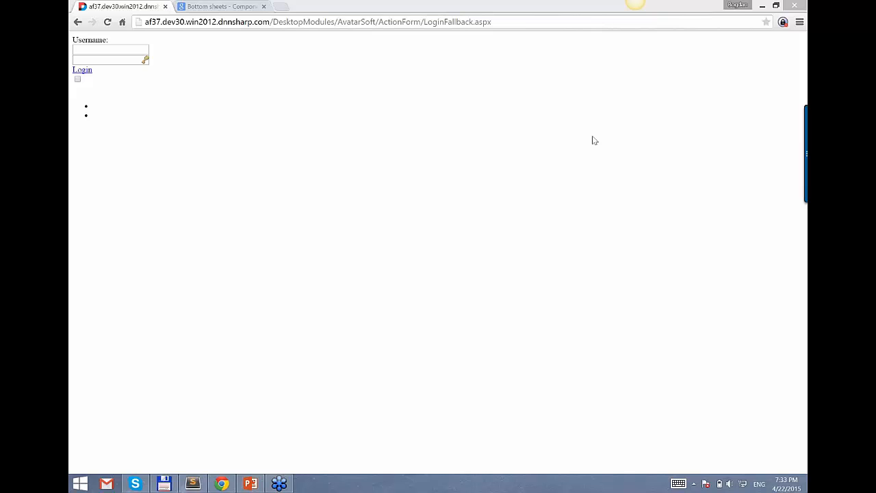
# Go back to the Action Form management page and expand the Message field down to its Bind Expressions.
pyautogui.click(77, 22)
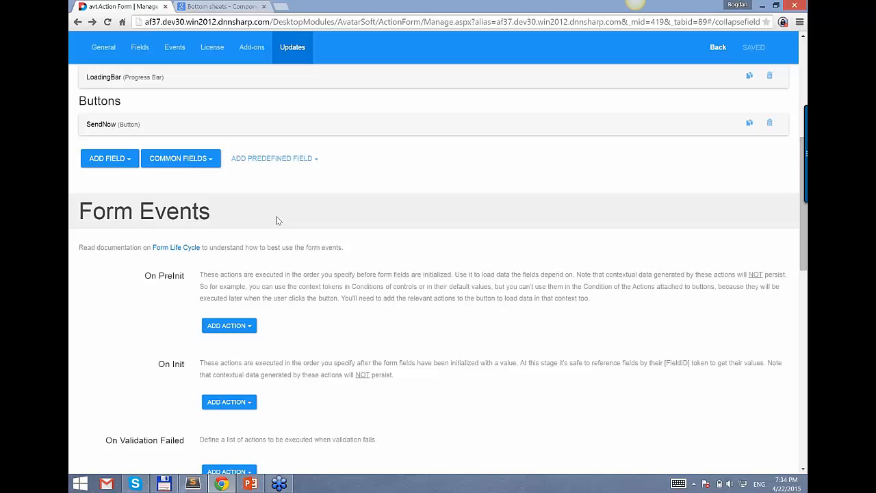
pyautogui.scroll(3, 277, 221)
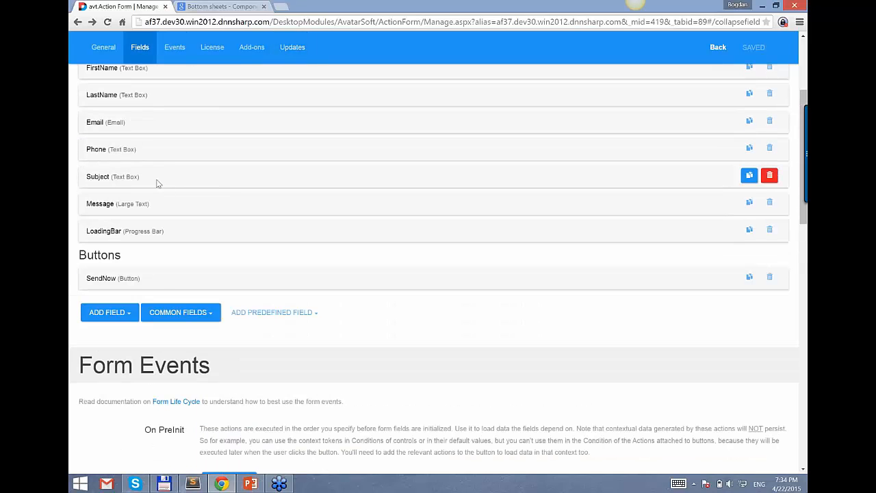
pyautogui.scroll(1, 156, 184)
pyautogui.click(100, 254)
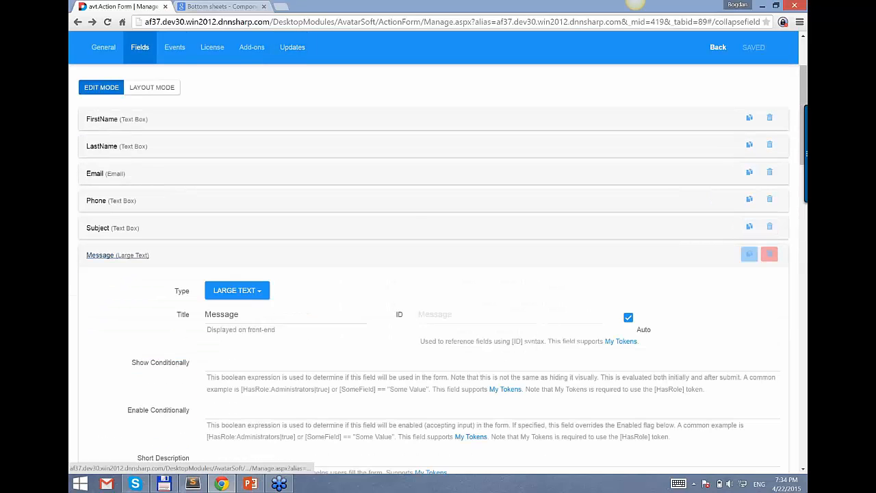
pyautogui.scroll(-7, 160, 260)
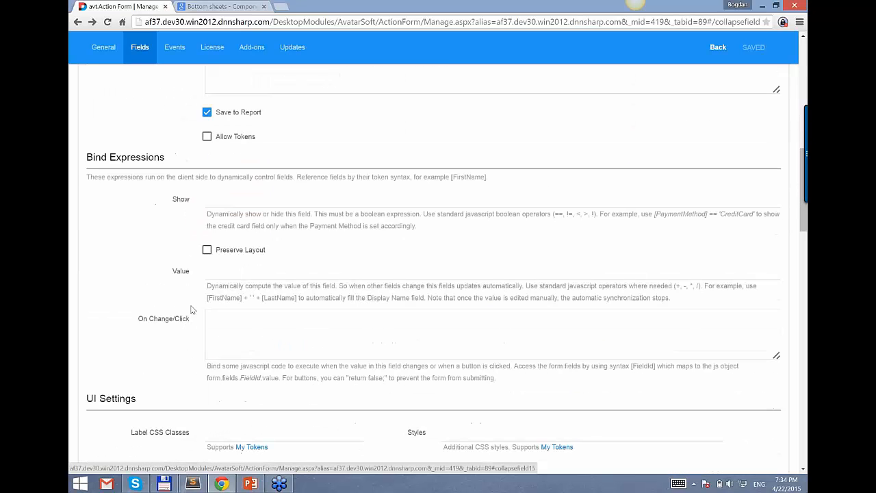
# Set the Message field's Value bind expression to [FirstName] and save the form.
pyautogui.click(228, 269)
pyautogui.scroll(1, 137, 270)
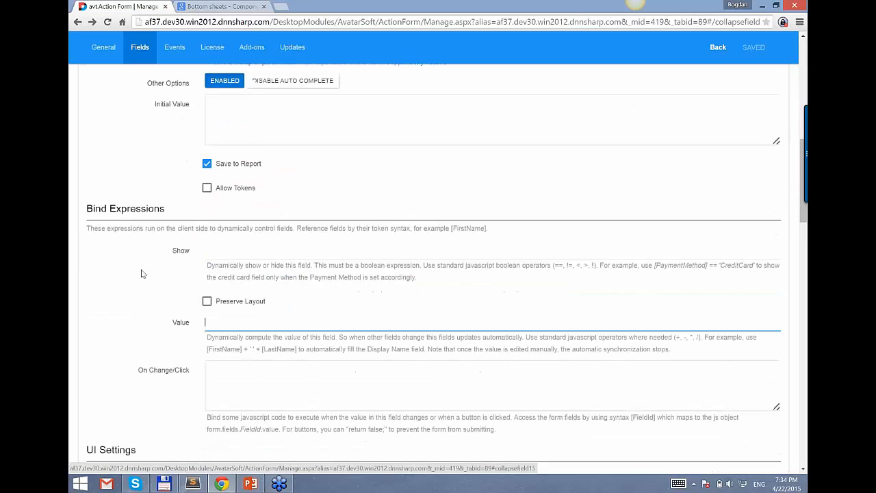
pyautogui.scroll(12, 152, 288)
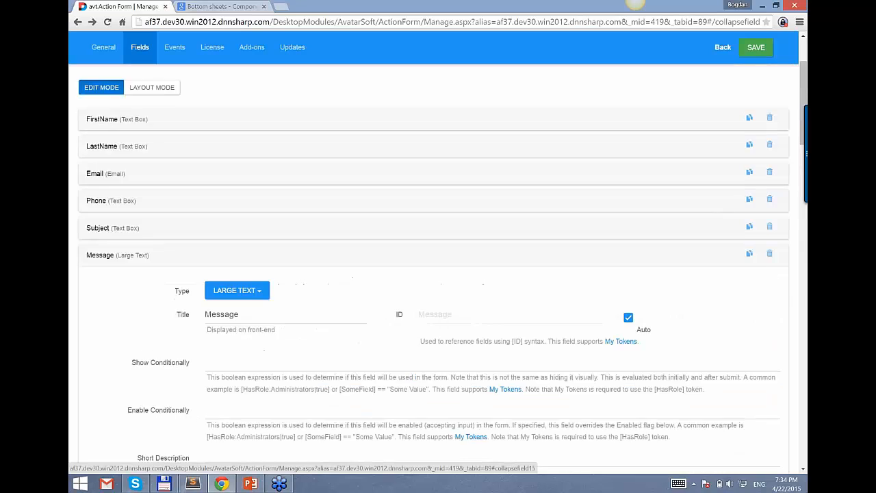
pyautogui.scroll(-7, 219, 332)
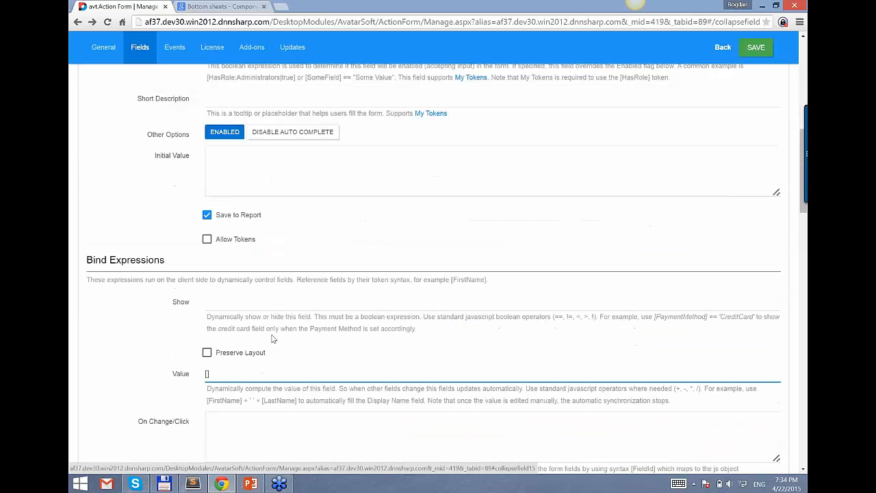
pyautogui.scroll(-2, 269, 341)
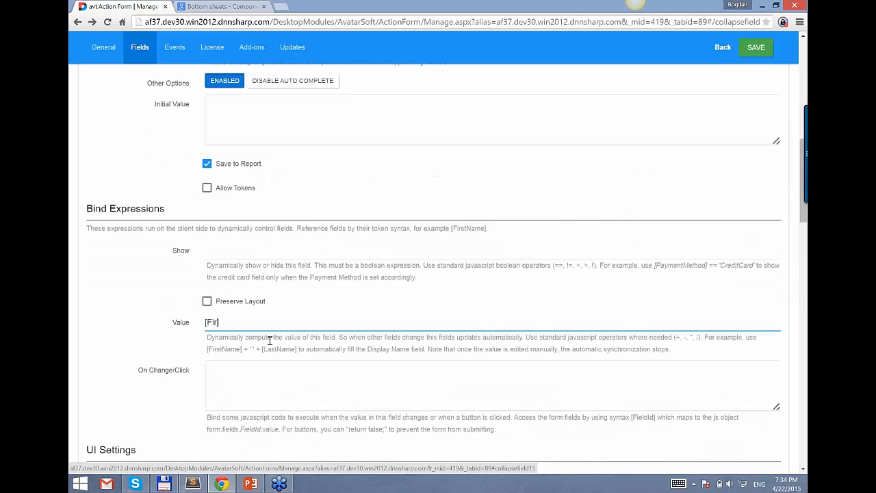
pyautogui.write('stName]')
pyautogui.click(755, 48)
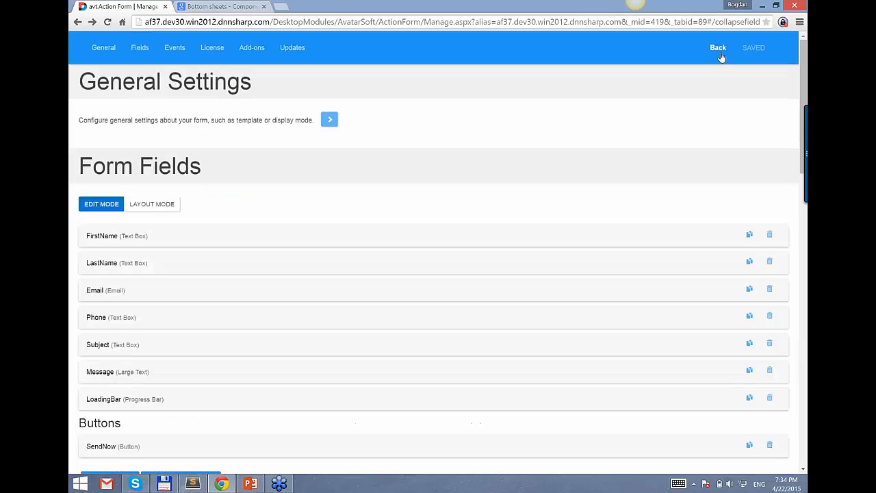
# Return to the Action Form 3.7 page and test the binding by entering "Test something" as the First Name.
pyautogui.click(716, 50)
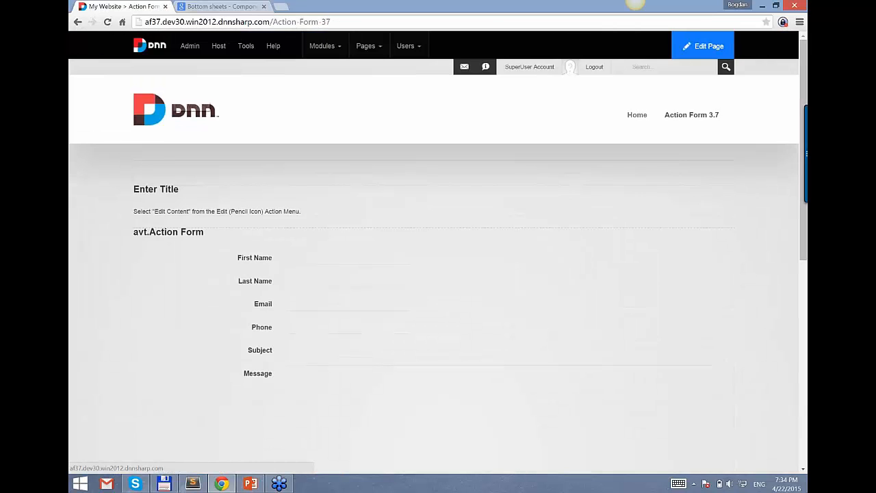
pyautogui.scroll(-2, 273, 164)
pyautogui.click(321, 162)
pyautogui.write('cev')
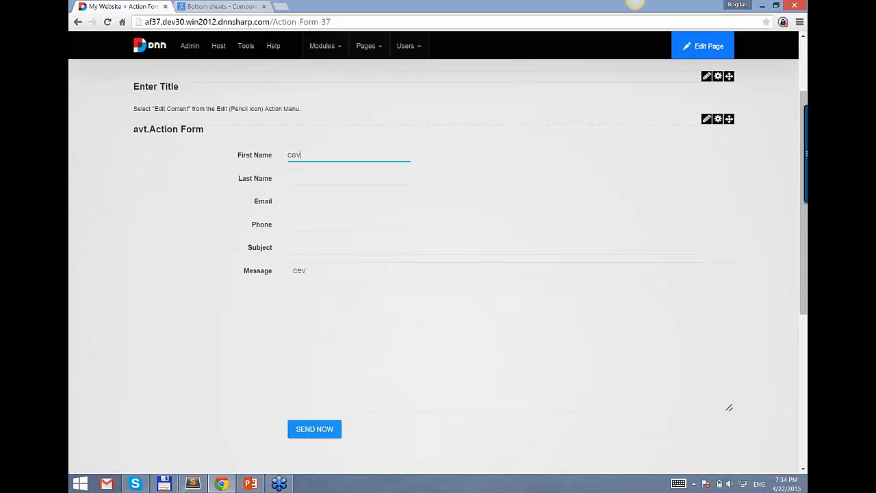
pyautogui.write('asdfsfsfs')
pyautogui.hotkey('ctrl', 'a')
pyautogui.write('Test something')
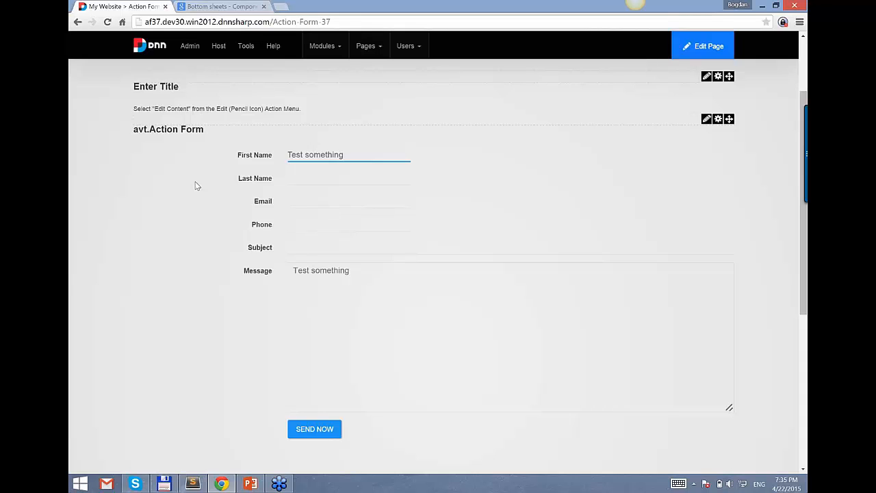
# Switch to the Action Form 3.7 Release presentation in PowerPoint.
pyautogui.hotkey('alt', 'Tab')
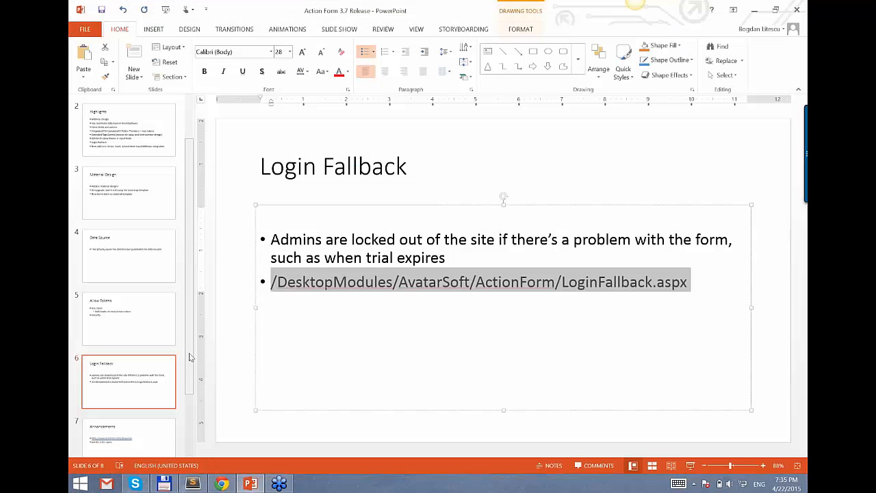
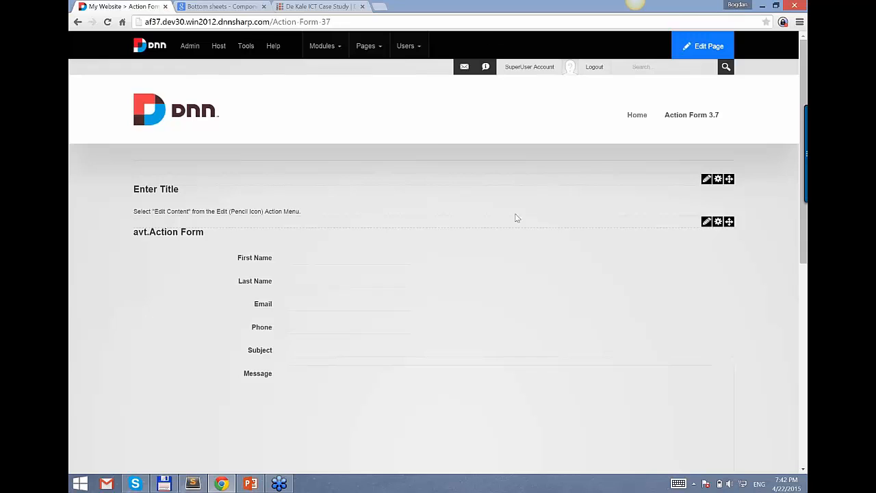
# Open the contact form's full-screen management page and expand the Subject text box field.
pyautogui.scroll(-1, 534, 219)
pyautogui.moveTo(705, 171)
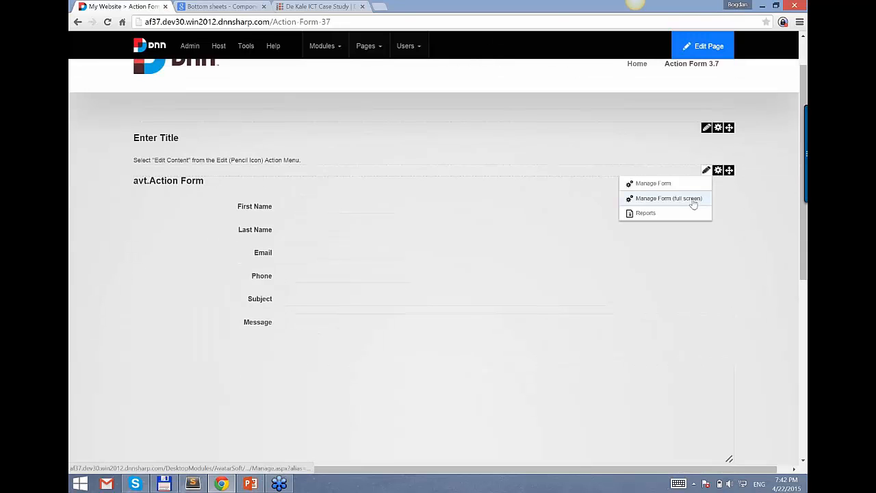
pyautogui.click(694, 204)
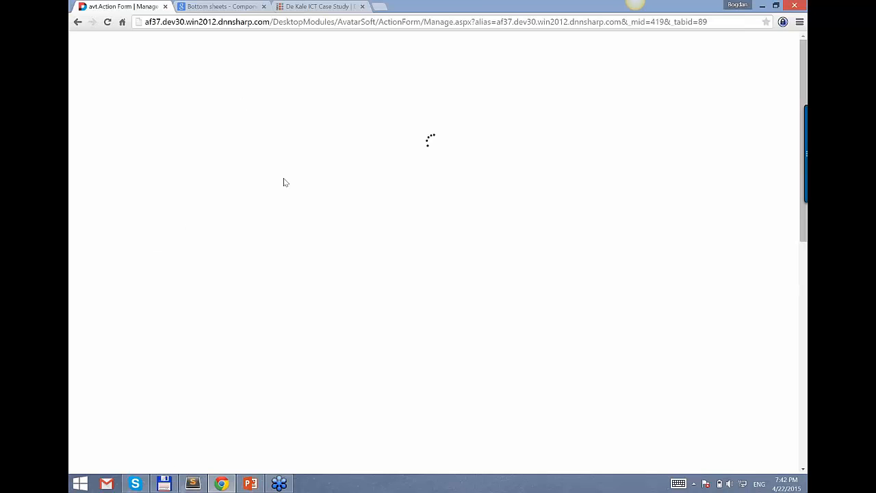
pyautogui.scroll(-3, 287, 183)
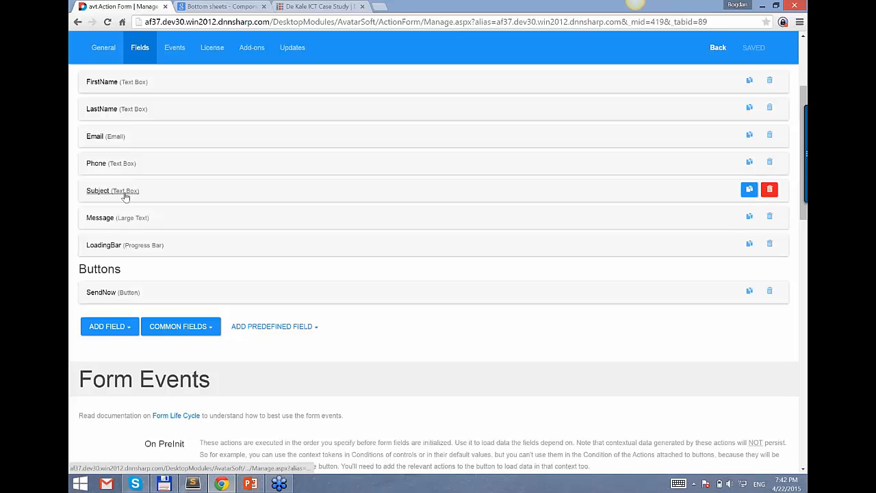
pyautogui.click(126, 197)
# Find the Subject field's Bind Expressions and place the cursor in its On Change/Click script box.
pyautogui.scroll(-10, 247, 349)
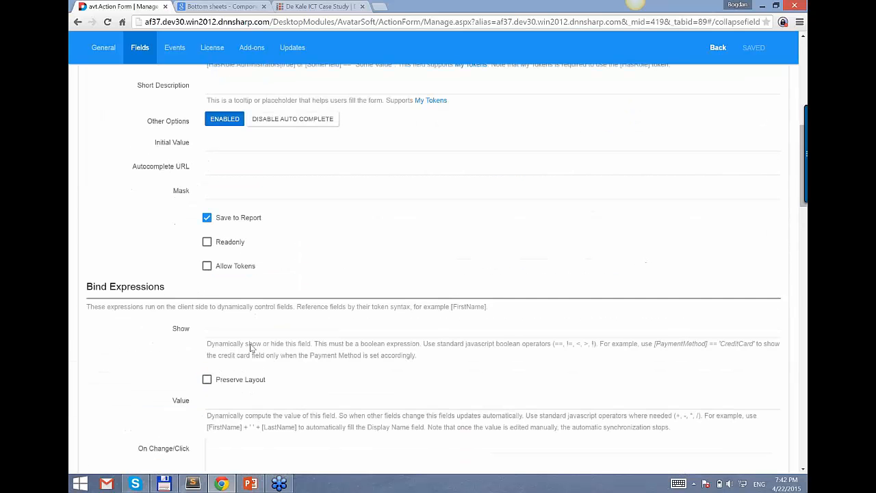
pyautogui.scroll(-2, 239, 380)
pyautogui.scroll(2, 213, 288)
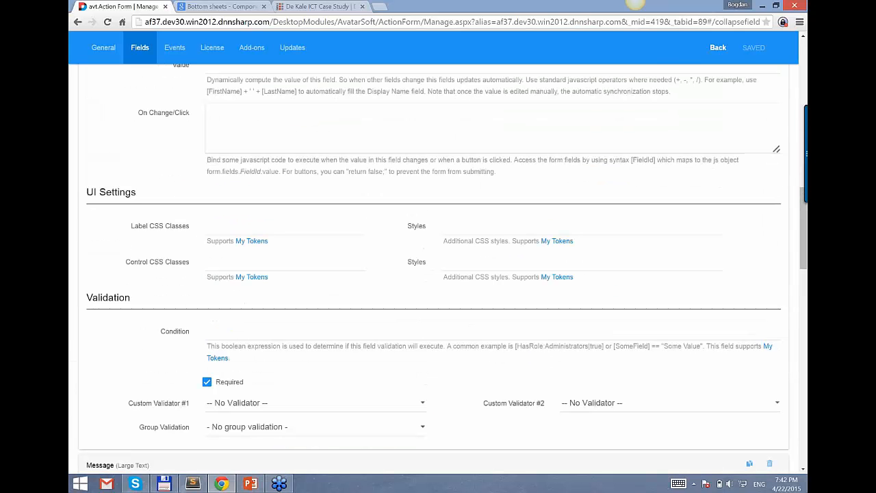
pyautogui.scroll(1, 274, 219)
pyautogui.click(301, 178)
pyautogui.scroll(1, 301, 179)
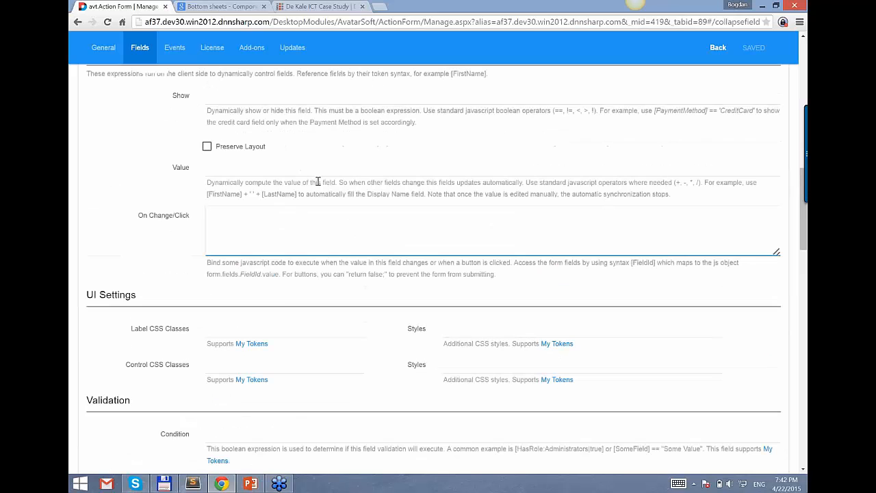
pyautogui.scroll(1, 288, 298)
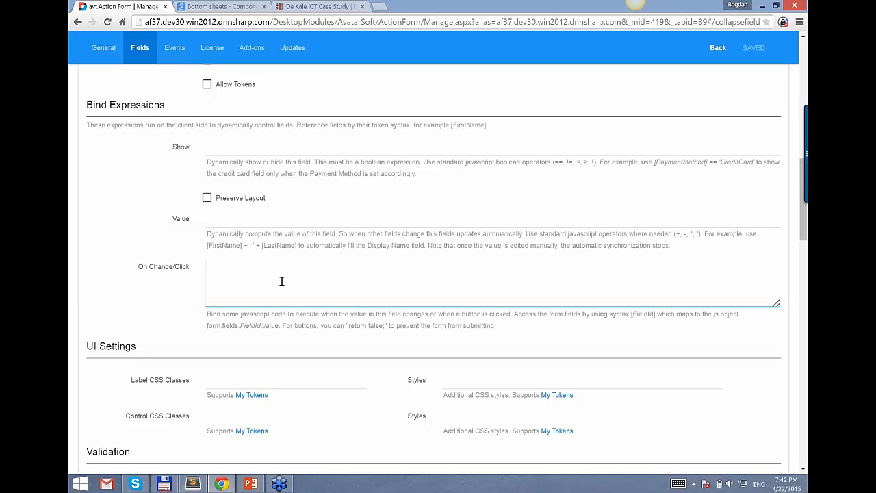
pyautogui.scroll(1, 310, 280)
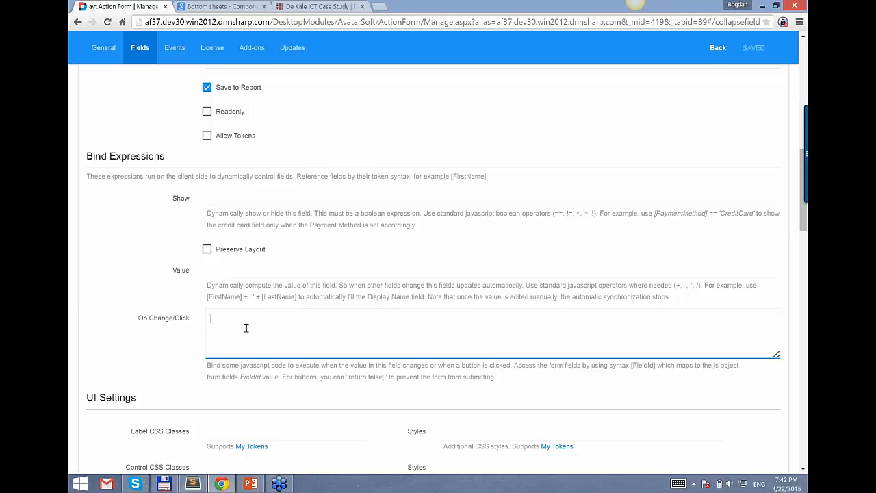
# Open the DNN API Endpoint settings at dnnsharp.com/crm/crm-settings/apis in a new browser tab.
pyautogui.hotkey('ctrl', 't')
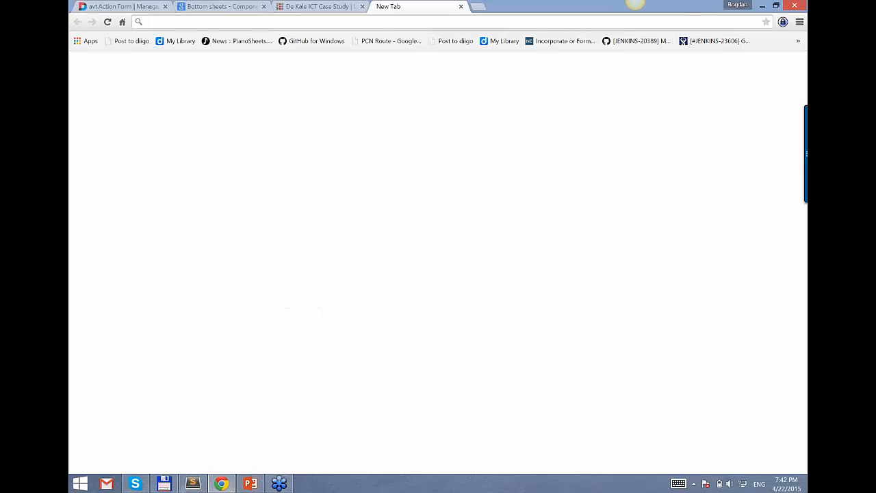
pyautogui.write('dnnsharp.com')
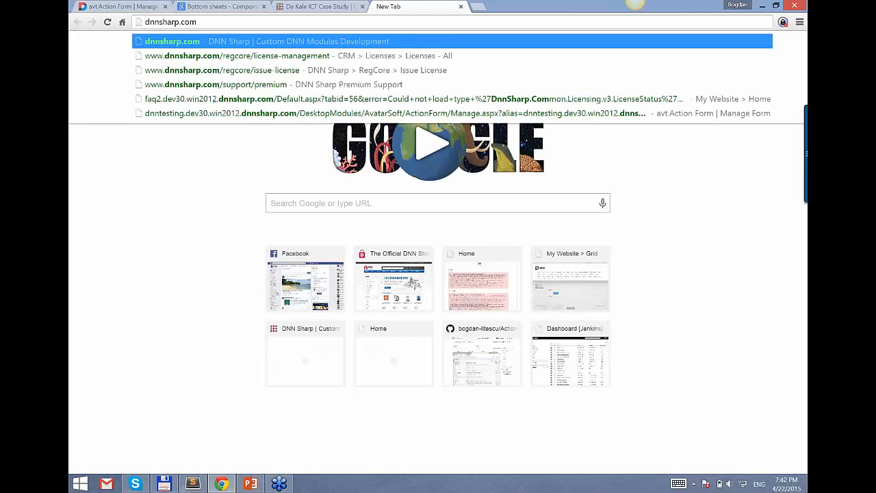
pyautogui.write('/')
pyautogui.press('Return')
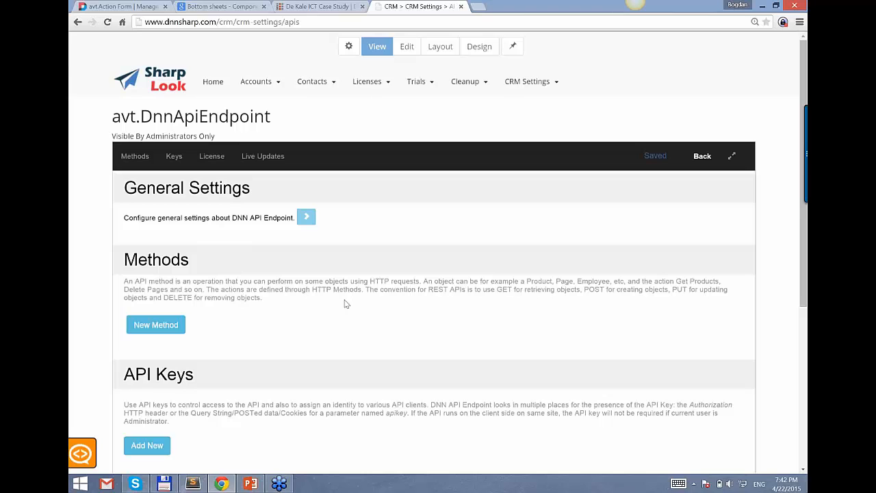
# Open the test page of the _TestSendMail GET method and highlight its whole sample jQuery $.ajax code.
pyautogui.scroll(-1, 232, 347)
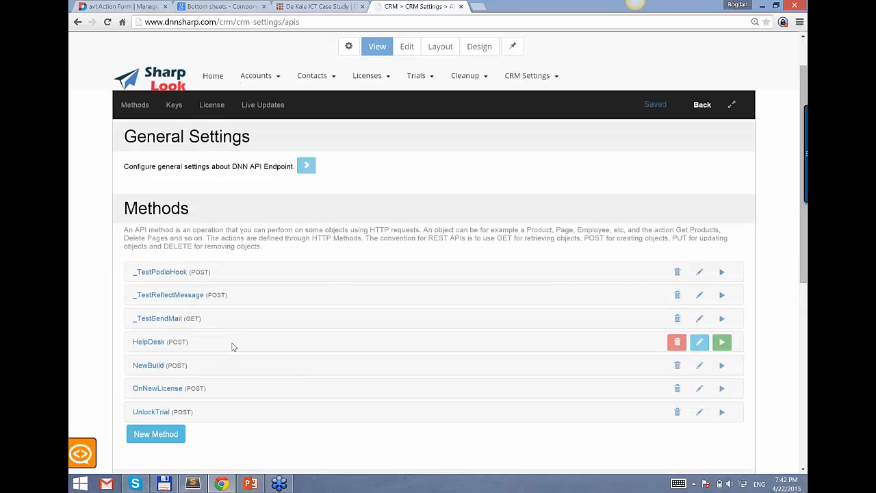
pyautogui.click(160, 321)
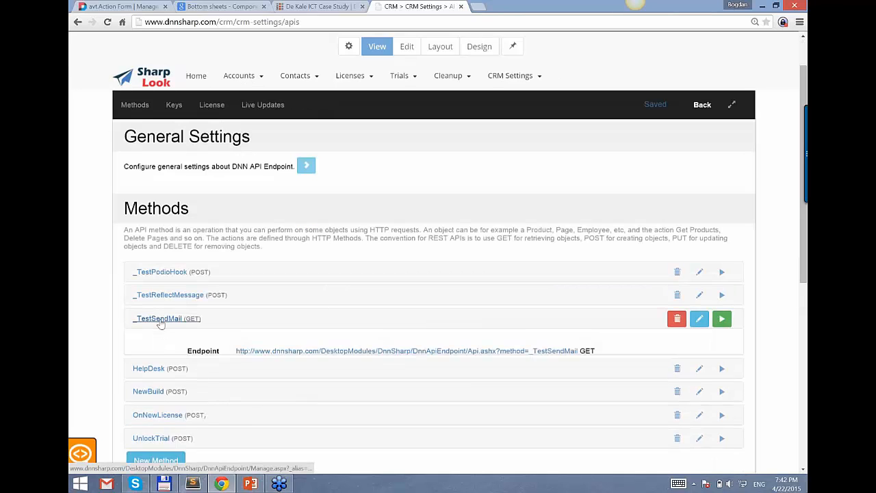
pyautogui.click(722, 319)
pyautogui.moveTo(183, 401); pyautogui.dragTo(136, 330)
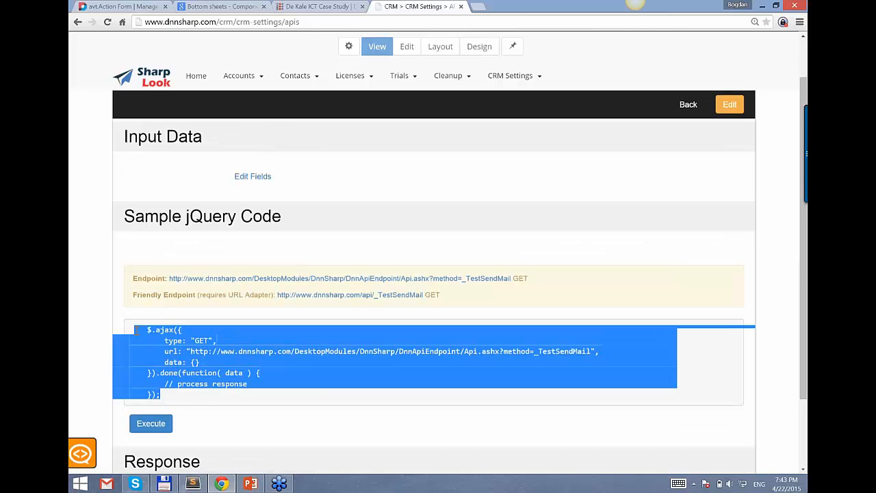
pyautogui.click(171, 399)
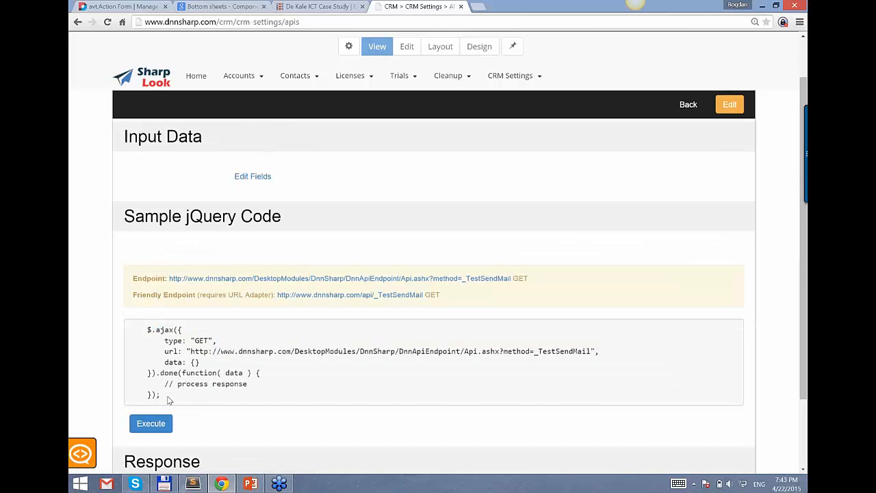
pyautogui.moveTo(171, 400); pyautogui.dragTo(147, 330)
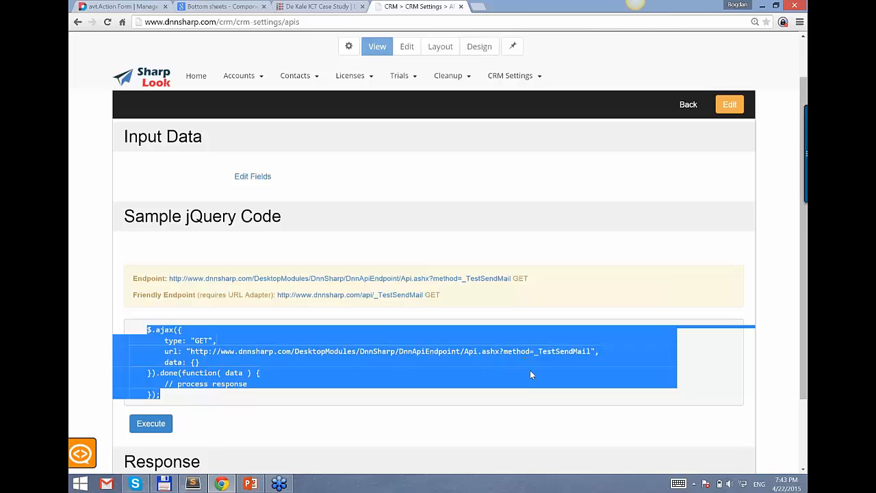
# Paste the sample $.ajax GET code for _TestSendMail into the Subject field's On Change/Click script and enlarge the box to fit it.
pyautogui.click(120, 6)
pyautogui.click(233, 340)
pyautogui.hotkey('ctrl', 'v')
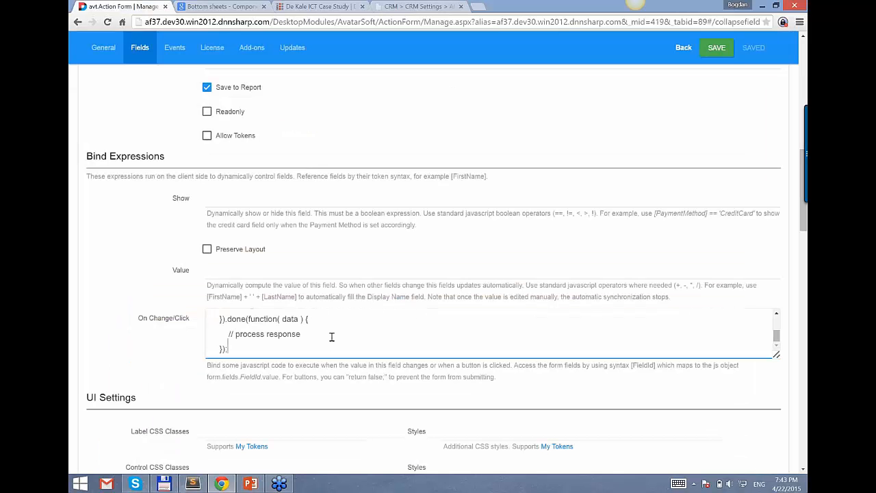
pyautogui.moveTo(774, 356); pyautogui.dragTo(769, 428)
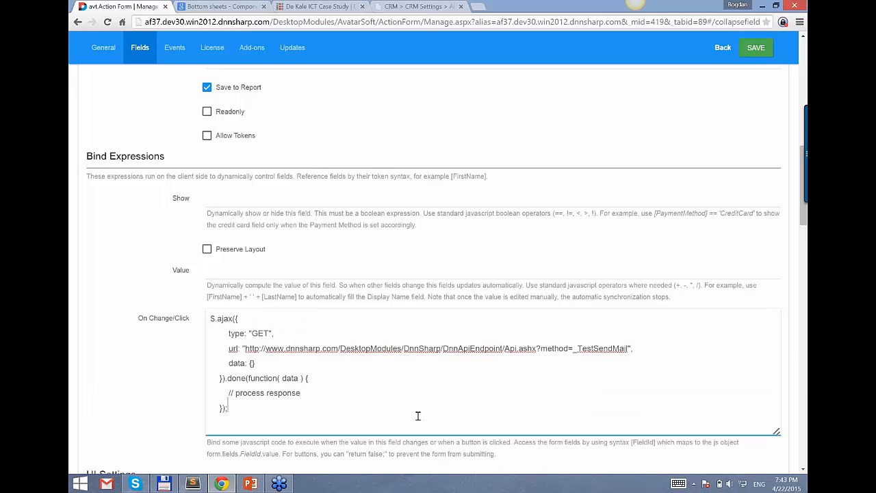
pyautogui.click(805, 144)
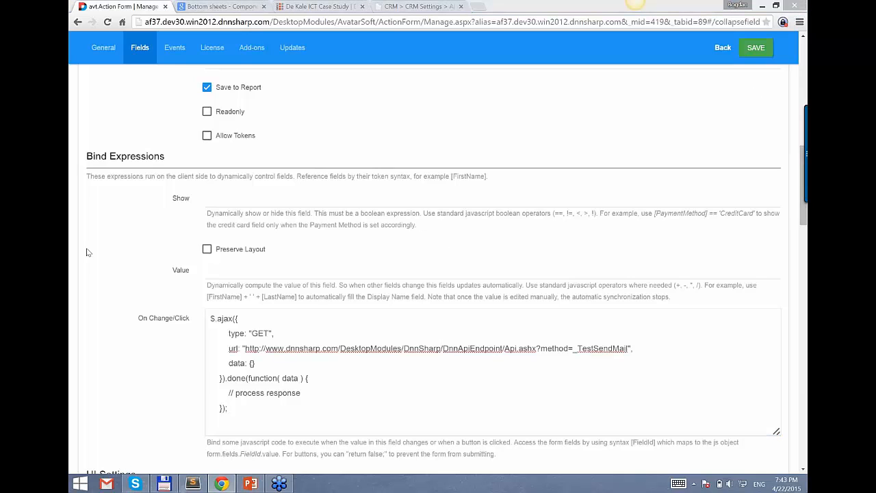
# Collapse the Subject field and add a Server Request action to the SendNow button's On Click Handler.
pyautogui.scroll(8, 146, 275)
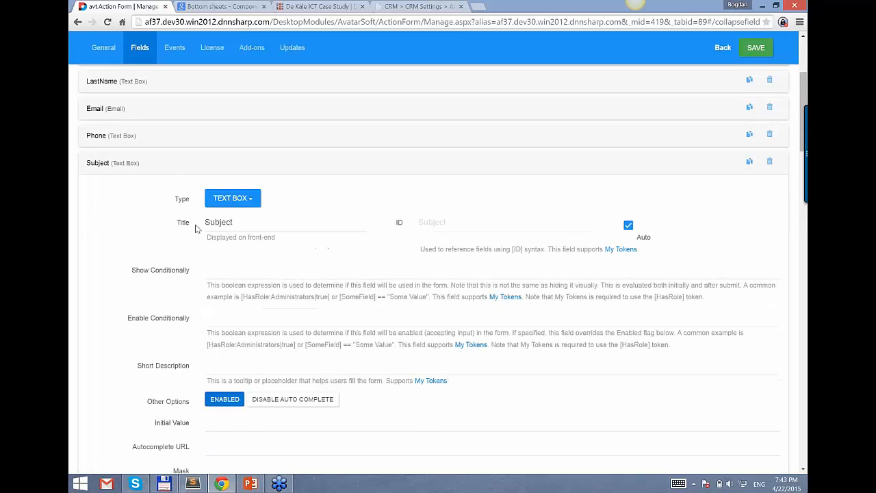
pyautogui.click(113, 216)
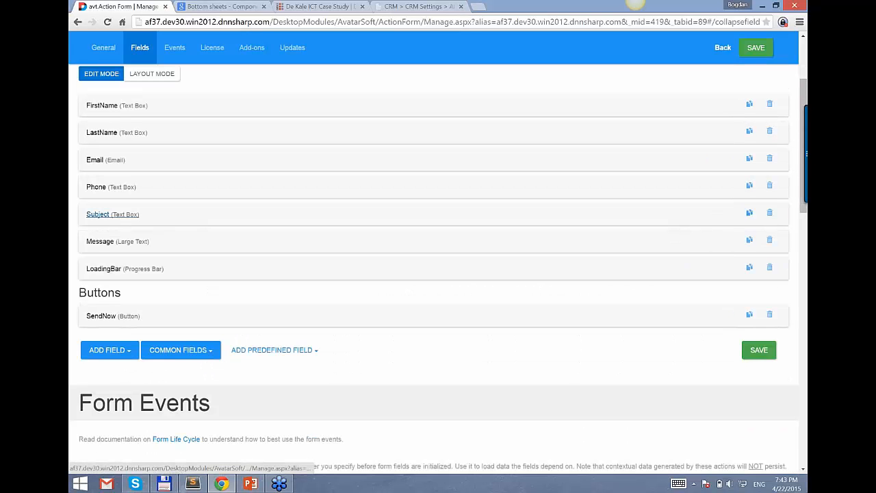
pyautogui.click(109, 316)
pyautogui.scroll(-3, 134, 324)
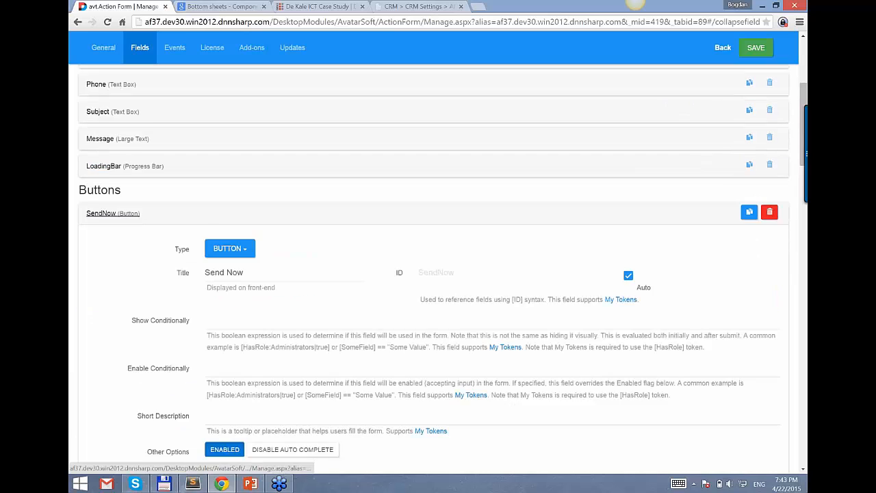
pyautogui.scroll(-5, 267, 327)
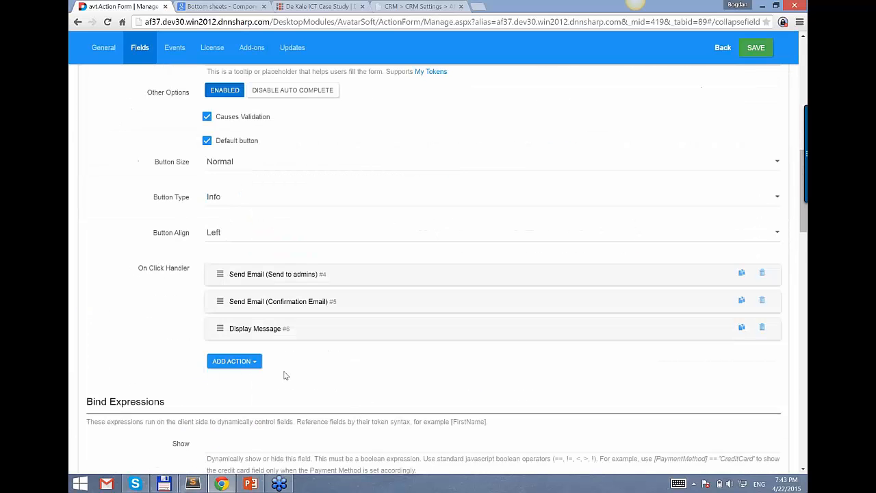
pyautogui.scroll(-2, 286, 375)
pyautogui.click(234, 258)
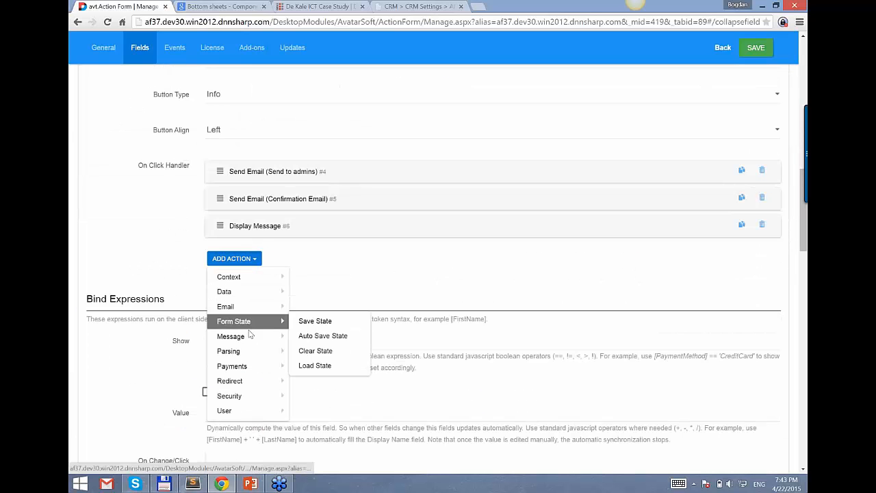
pyautogui.moveTo(250, 291)
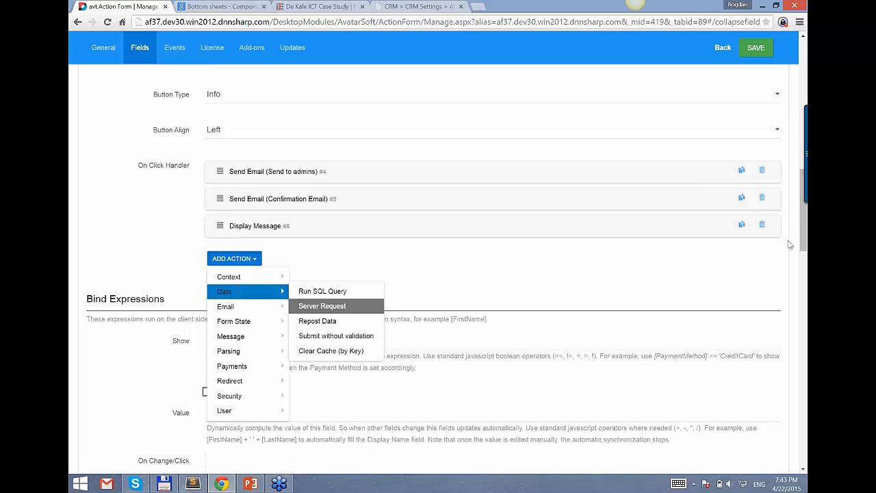
pyautogui.click(331, 303)
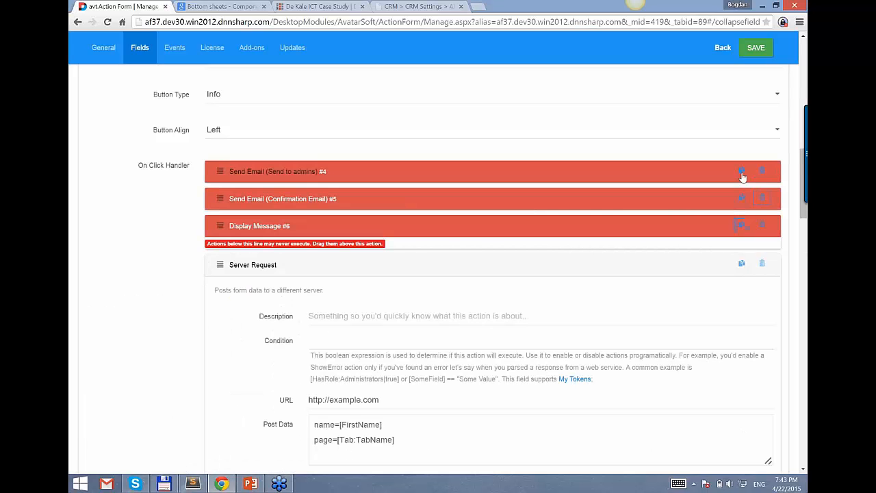
pyautogui.click(236, 265)
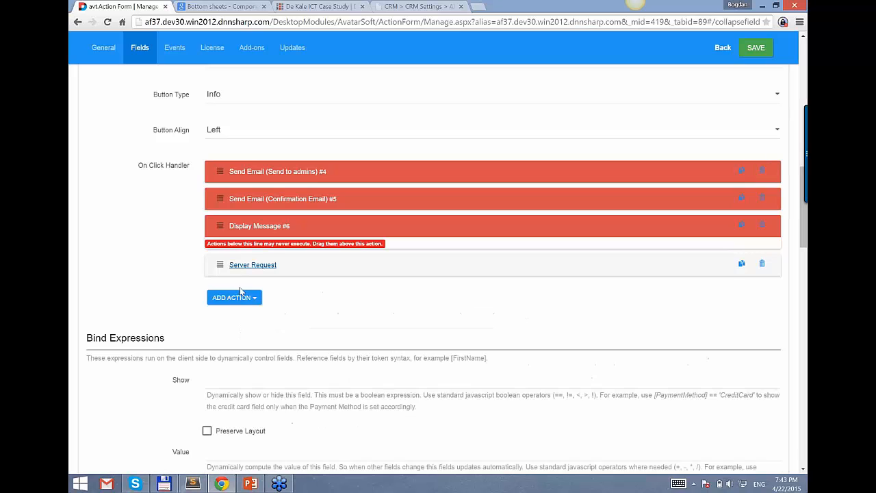
# Add an Update Form Data (AJAX) action after the Server Request in the SendNow button's click handler.
pyautogui.click(236, 297)
pyautogui.scroll(-3, 267, 274)
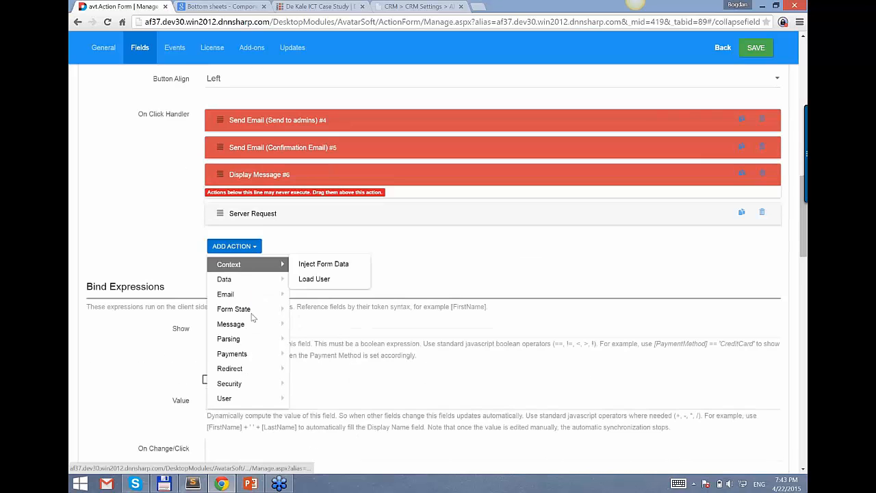
pyautogui.moveTo(268, 274)
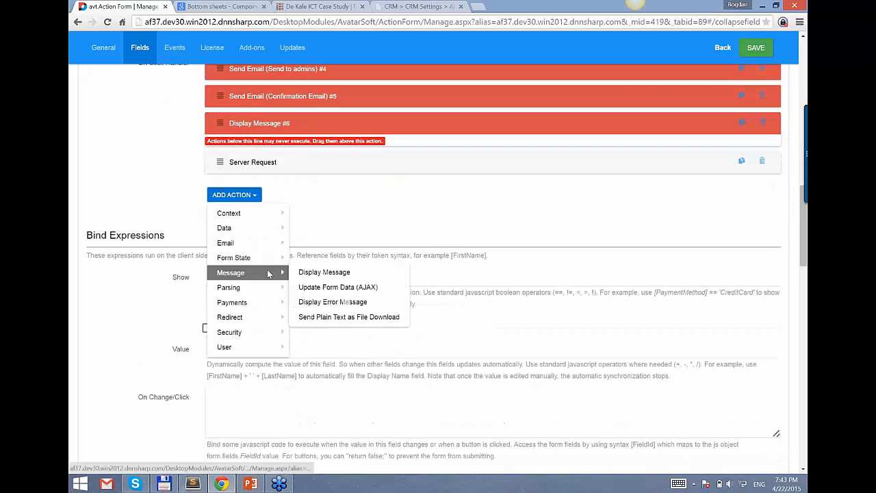
pyautogui.click(355, 294)
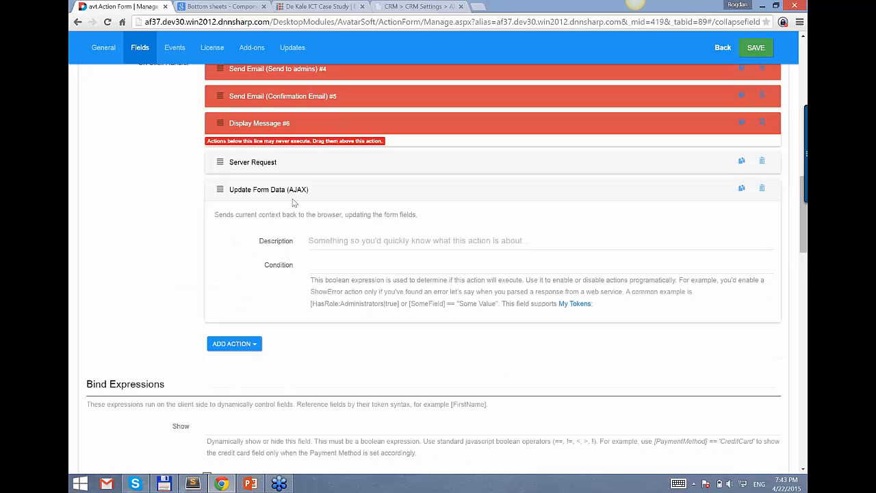
pyautogui.click(368, 263)
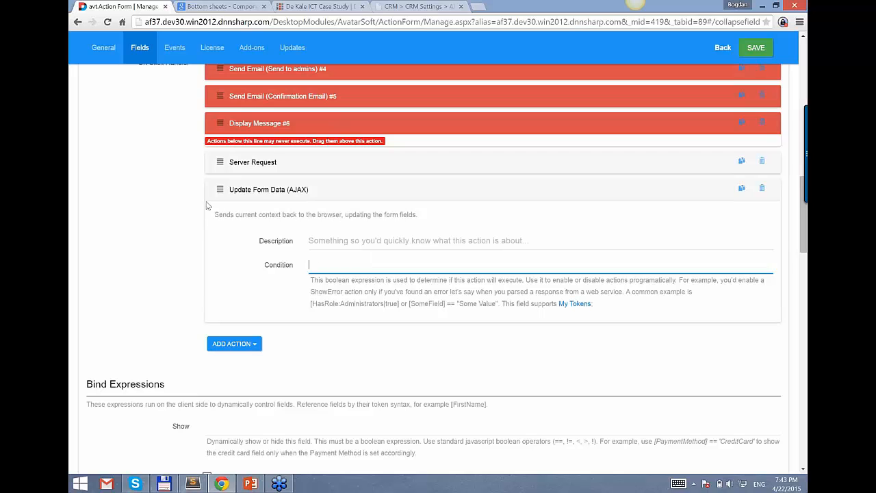
pyautogui.click(268, 189)
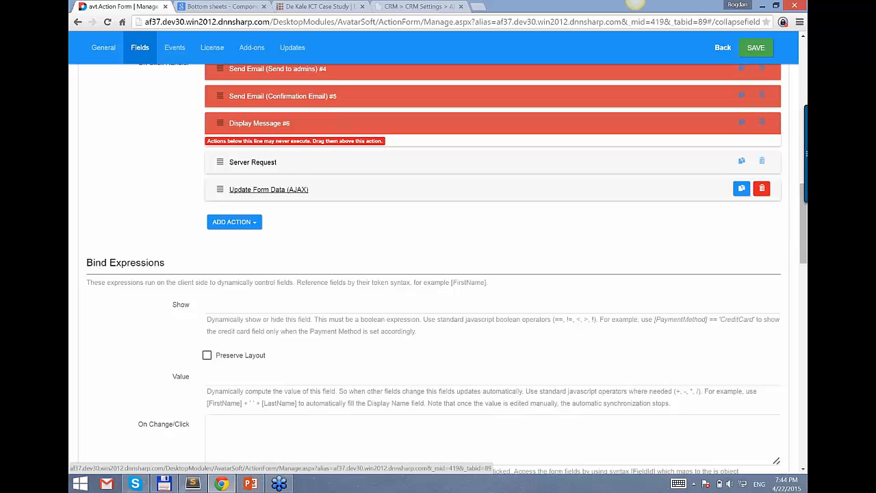
# Collapse the SendNow button's settings and switch the form fields to layout mode.
pyautogui.scroll(1, 345, 251)
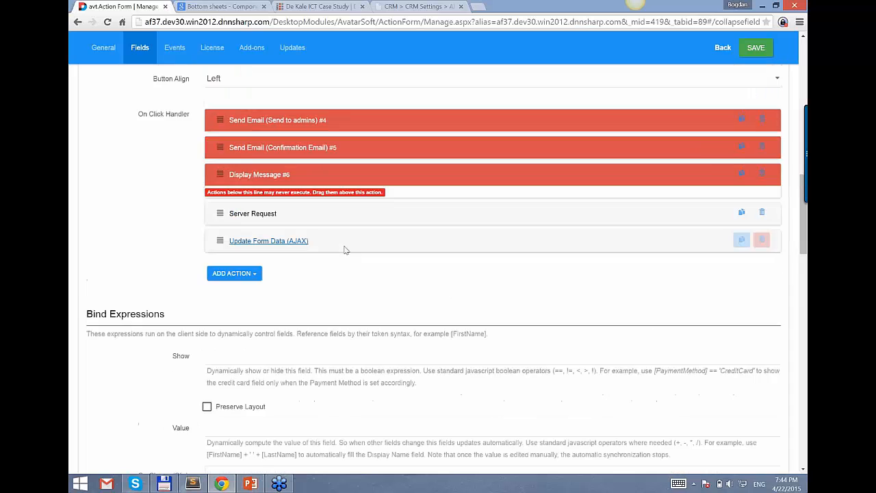
pyautogui.scroll(1, 346, 250)
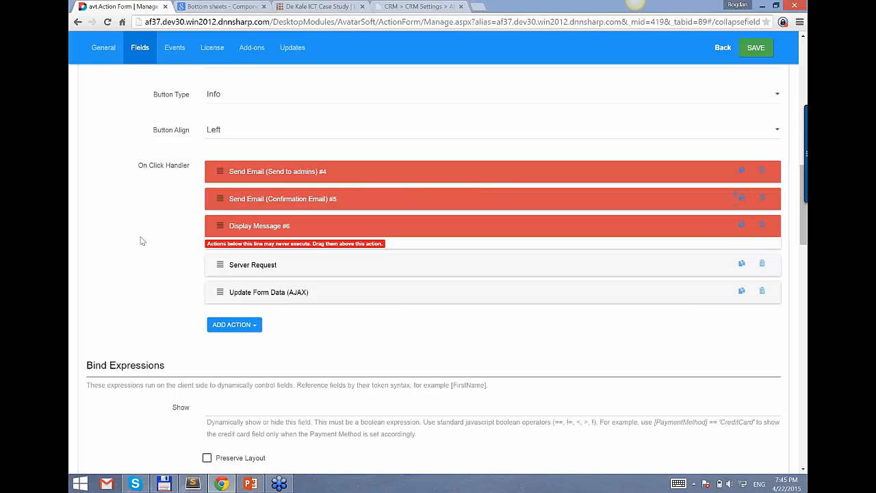
pyautogui.scroll(1, 143, 239)
pyautogui.scroll(2, 154, 235)
pyautogui.scroll(3, 182, 229)
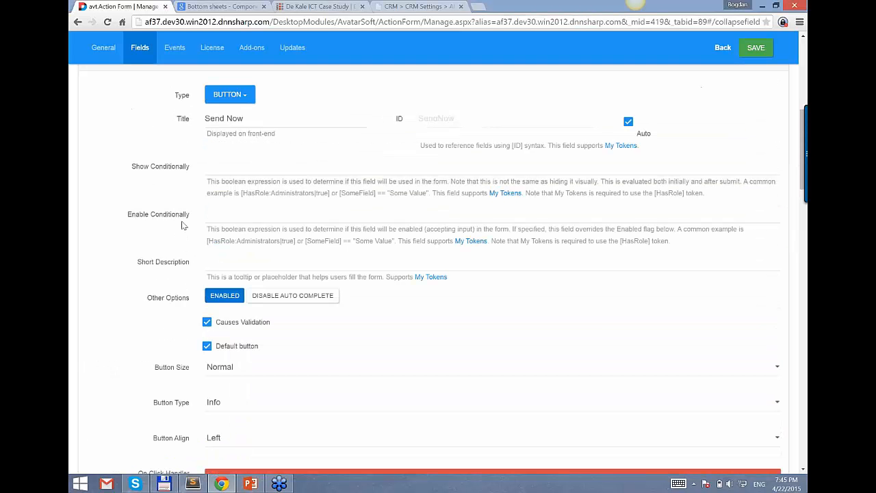
pyautogui.scroll(2, 203, 194)
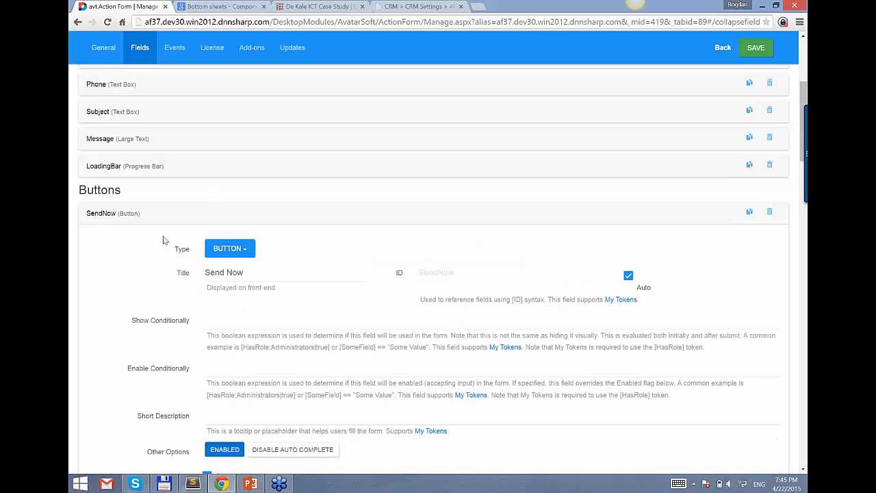
pyautogui.scroll(2, 158, 259)
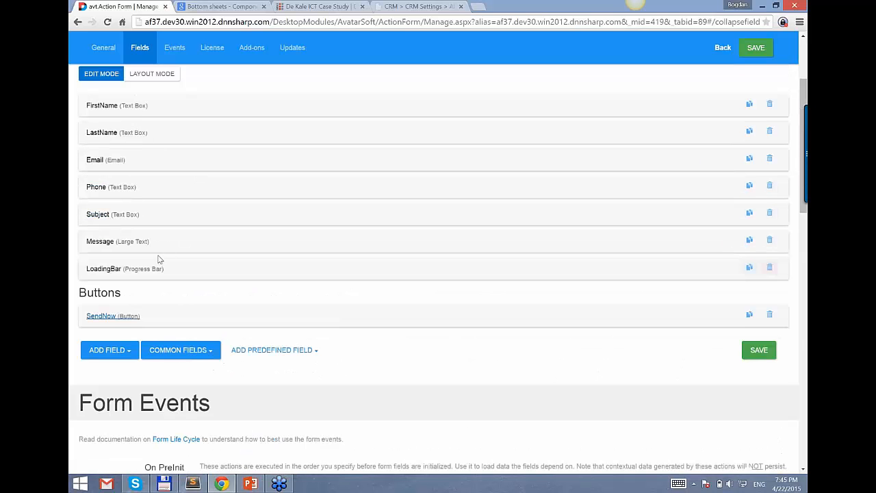
pyautogui.scroll(1, 158, 259)
pyautogui.click(152, 125)
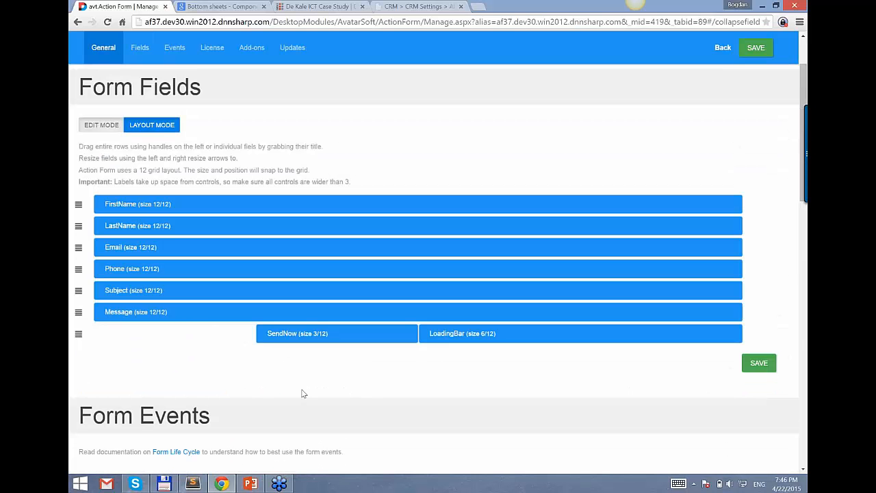
# Shrink the Phone field to 5/12 and move the Email field beside it to share the row.
pyautogui.scroll(1, 338, 392)
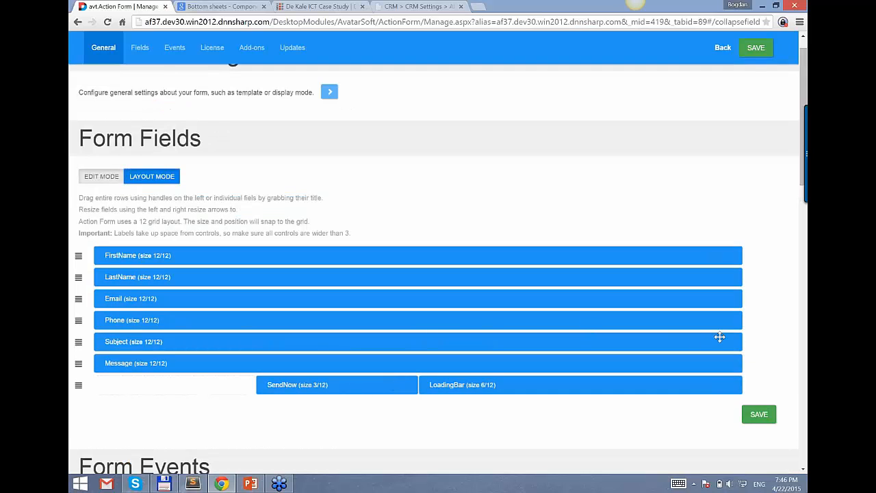
pyautogui.moveTo(737, 321); pyautogui.dragTo(364, 322)
pyautogui.moveTo(277, 300); pyautogui.dragTo(434, 317)
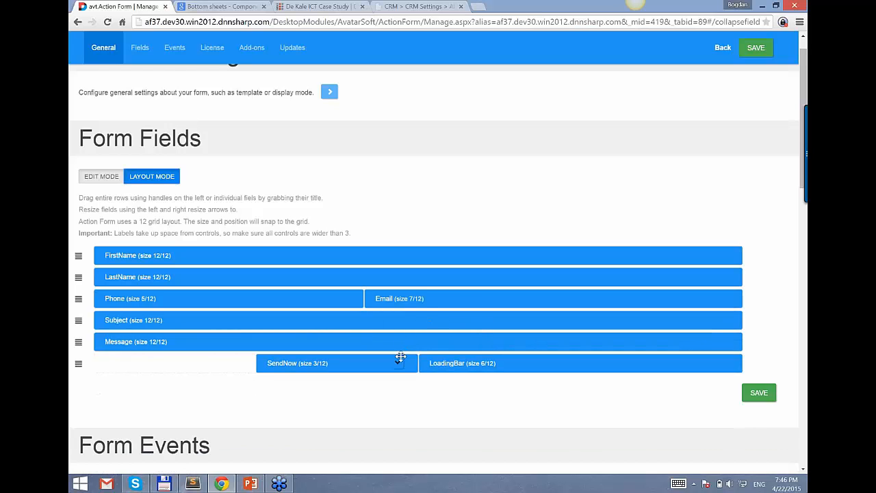
# Shrink the FirstName field to 4/12 and move LoadingBar into the free space beside it.
pyautogui.scroll(1, 400, 350)
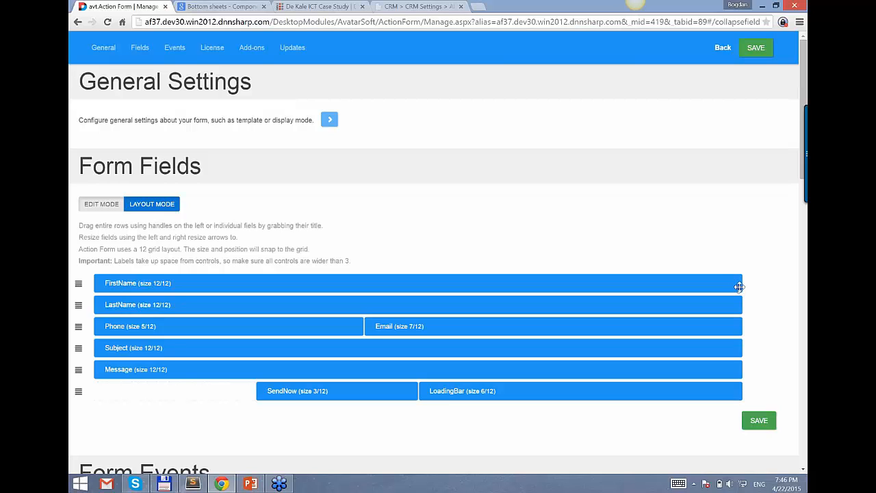
pyautogui.moveTo(739, 282); pyautogui.dragTo(294, 282)
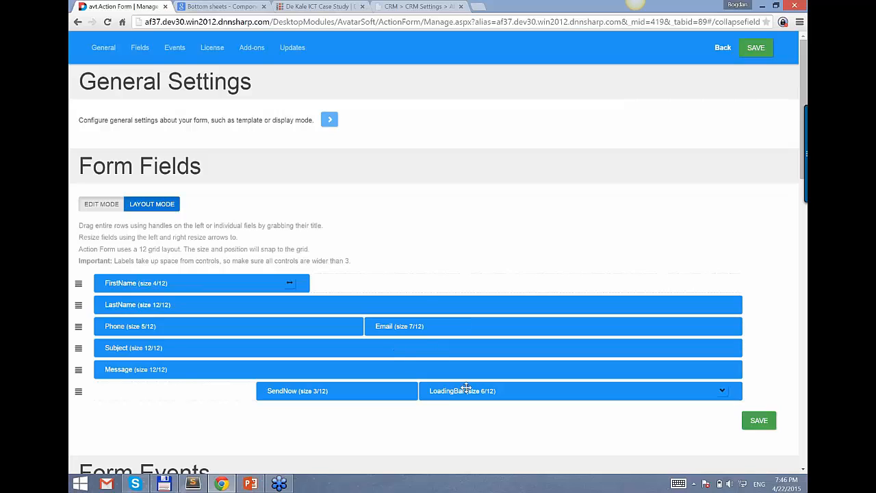
pyautogui.moveTo(465, 388); pyautogui.dragTo(427, 288)
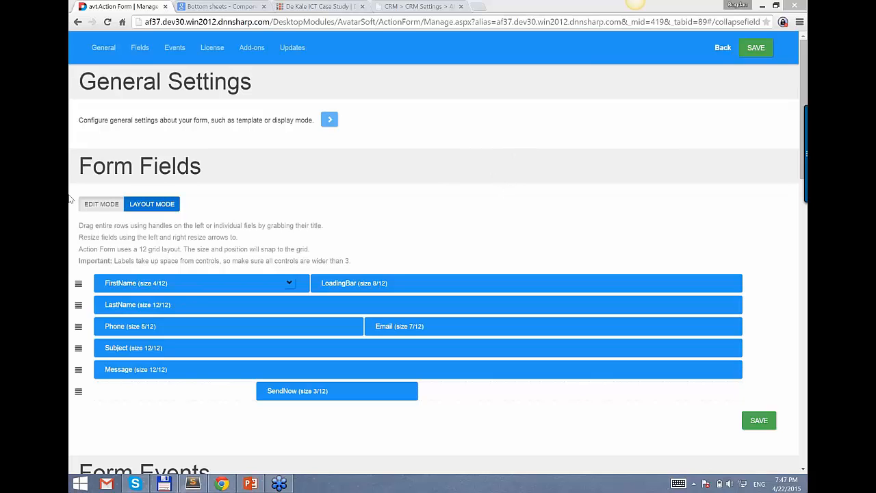
# Return the form fields to edit mode and move SendNow's Display Message action above the Confirmation Email action.
pyautogui.click(101, 204)
pyautogui.scroll(-3, 230, 355)
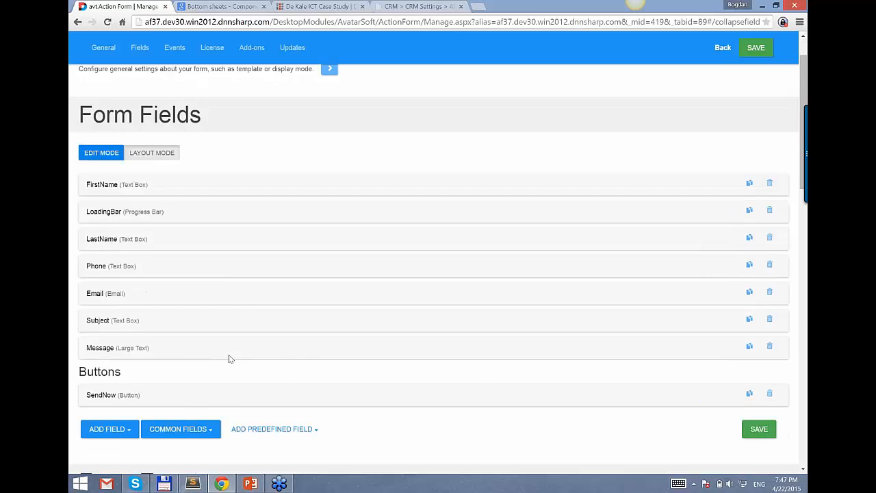
pyautogui.click(269, 243)
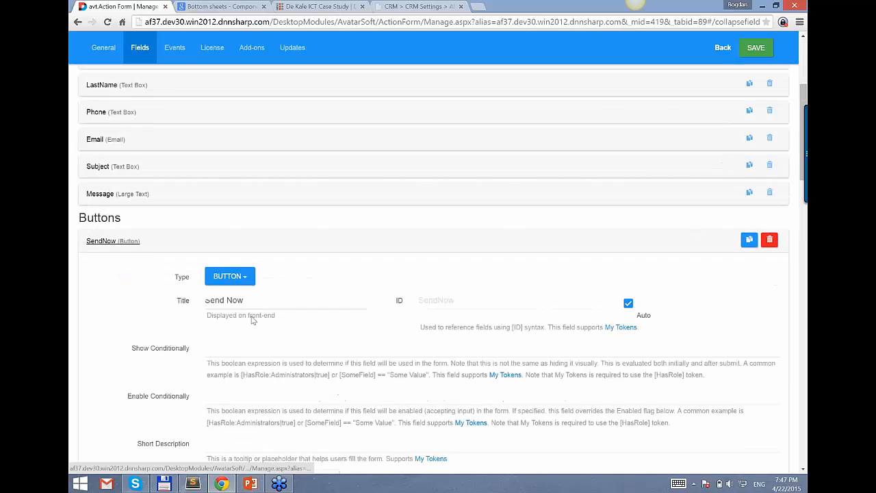
pyautogui.scroll(-5, 331, 391)
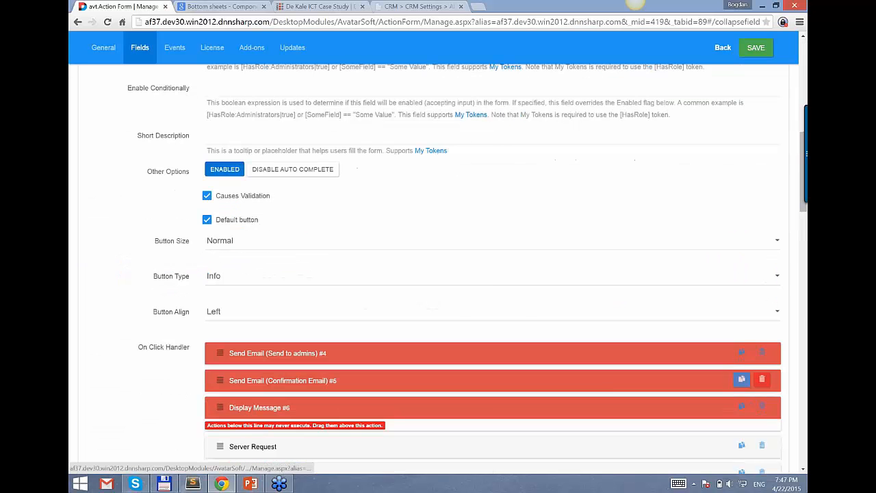
pyautogui.click(761, 379)
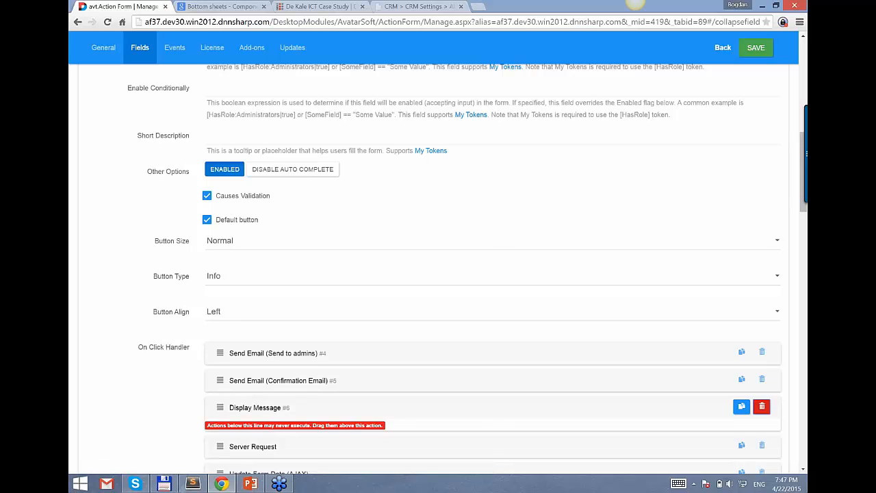
pyautogui.scroll(-2, 333, 395)
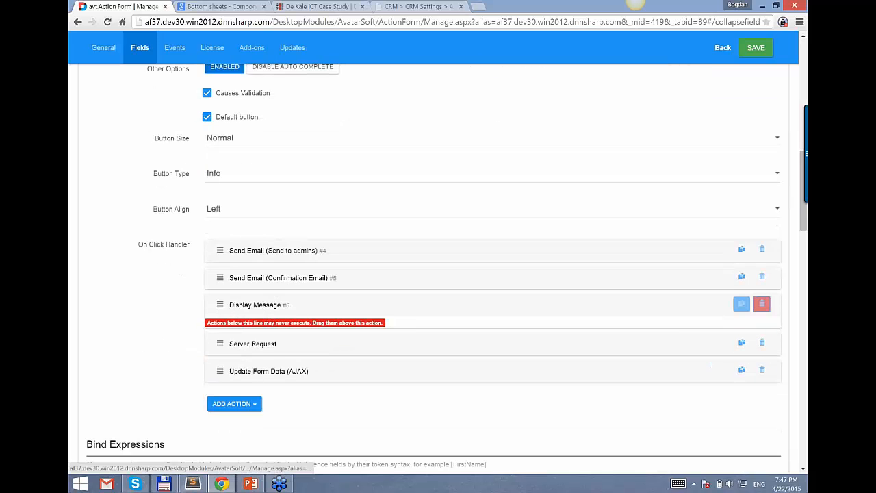
pyautogui.moveTo(224, 283); pyautogui.dragTo(247, 281)
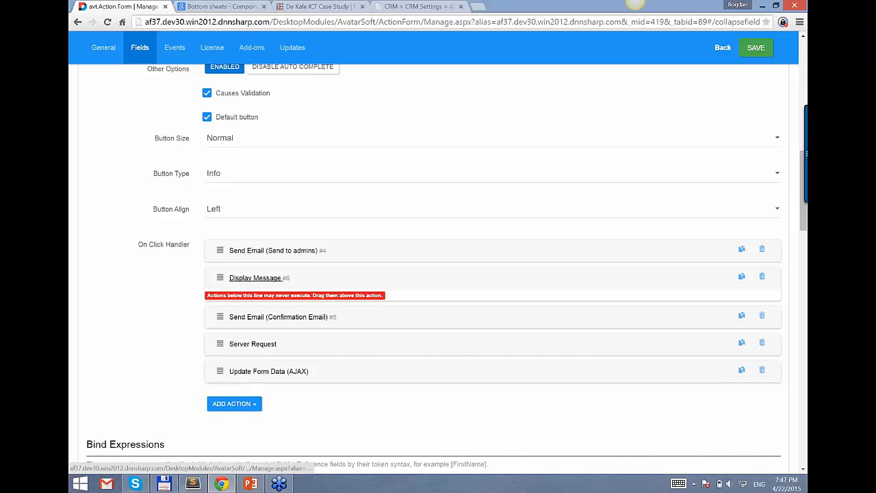
# Expand SendNow's Display Message action and add an empty action button entry below its message.
pyautogui.click(248, 278)
pyautogui.scroll(-5, 248, 282)
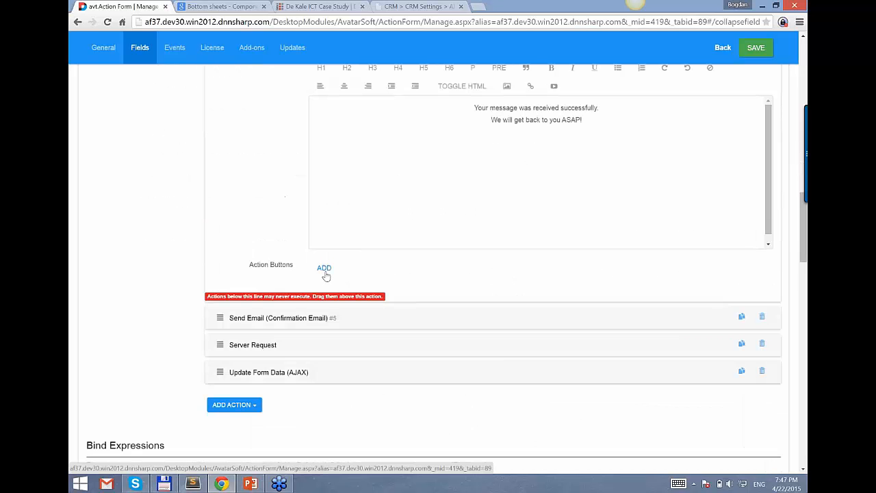
pyautogui.click(326, 273)
pyautogui.click(354, 273)
pyautogui.click(353, 278)
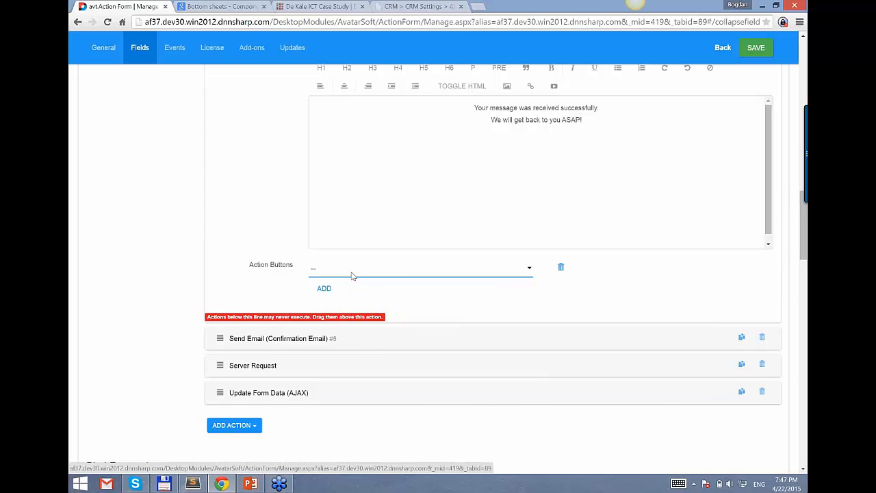
# Add a Button field to the form and title it "Send Another".
pyautogui.scroll(-9, 134, 344)
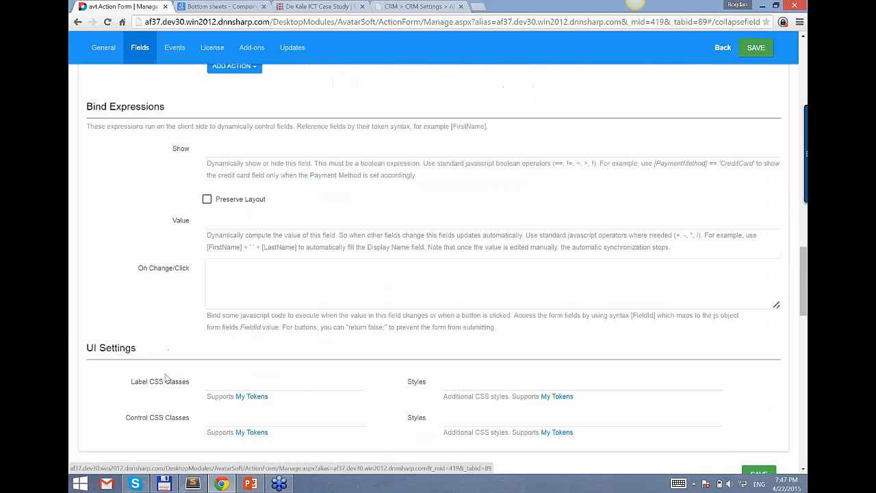
pyautogui.click(181, 269)
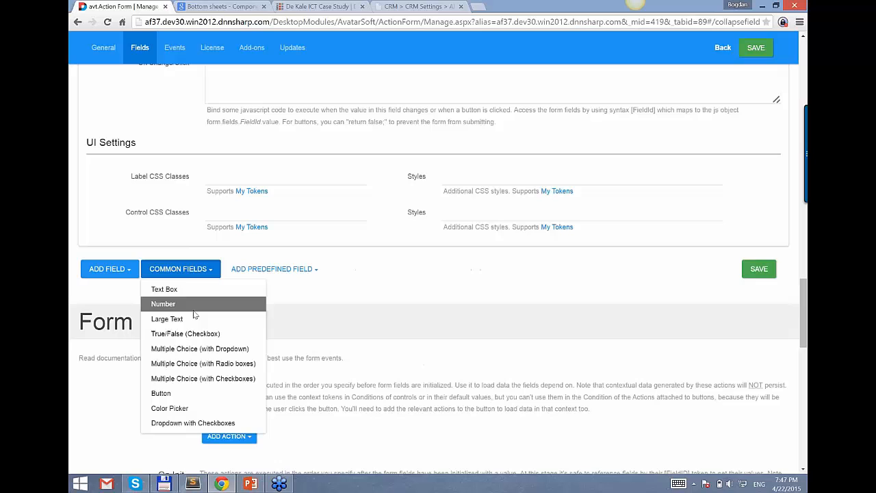
pyautogui.click(174, 394)
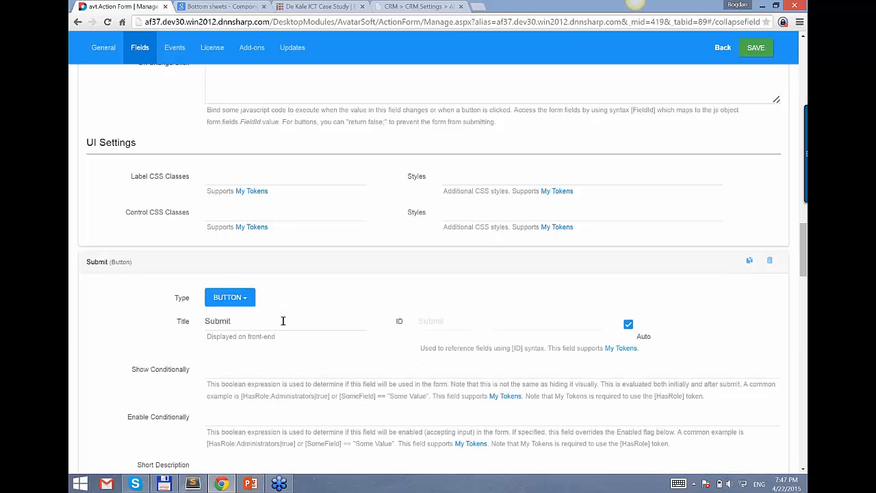
pyautogui.write('Send N')
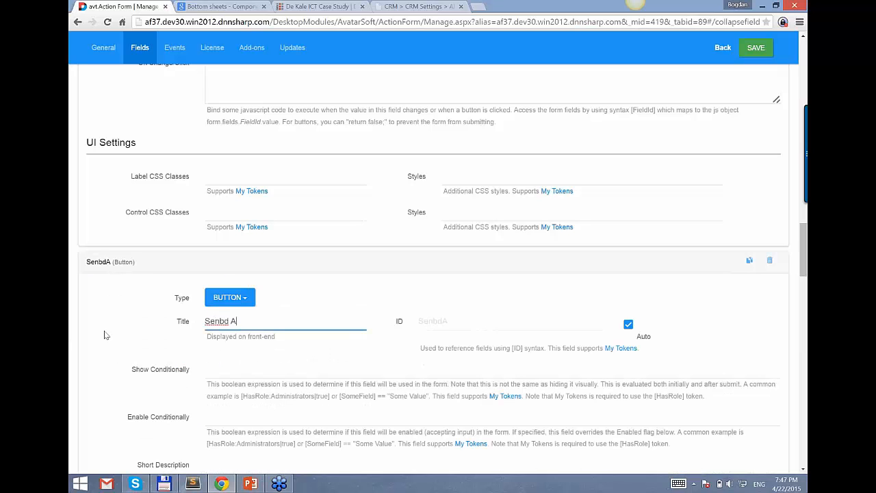
pyautogui.press('BackSpace')
pyautogui.press('BackSpace')
pyautogui.press('BackSpace')
pyautogui.write('d Another')
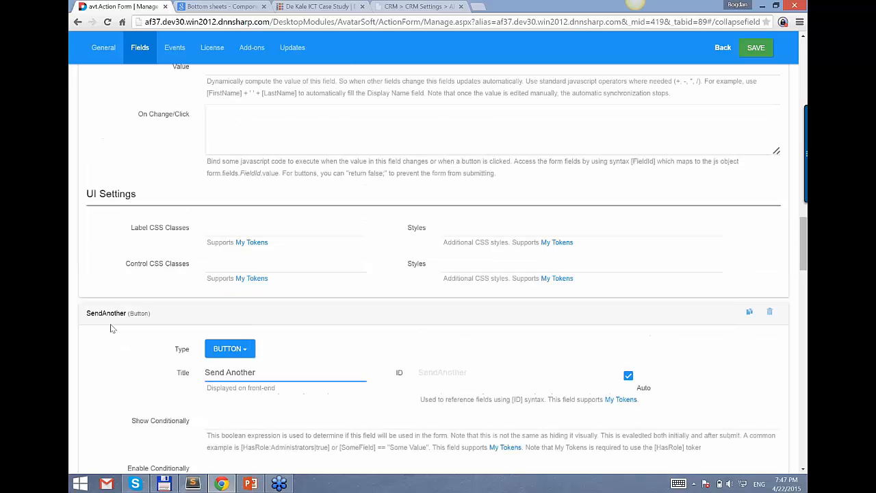
# Choose SendAnother as the Display Message action's action button and collapse that action.
pyautogui.scroll(13, 111, 328)
pyautogui.scroll(-1, 326, 338)
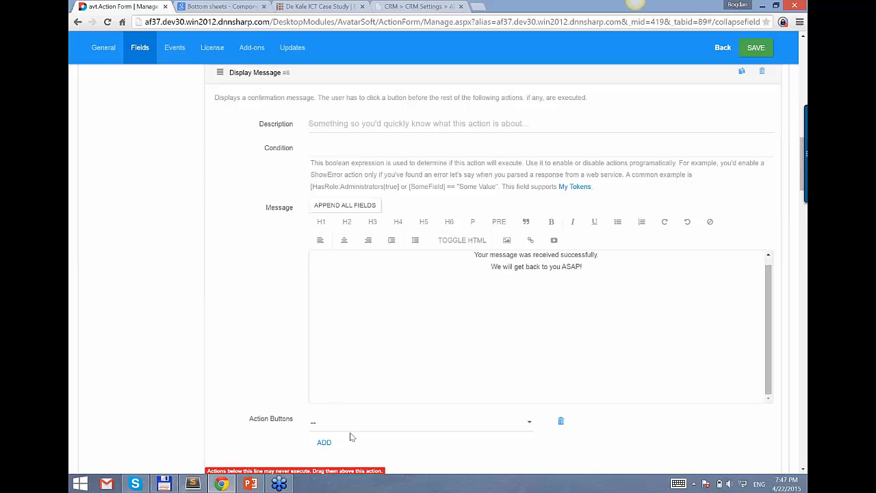
pyautogui.click(351, 423)
pyautogui.click(345, 454)
pyautogui.scroll(1, 429, 325)
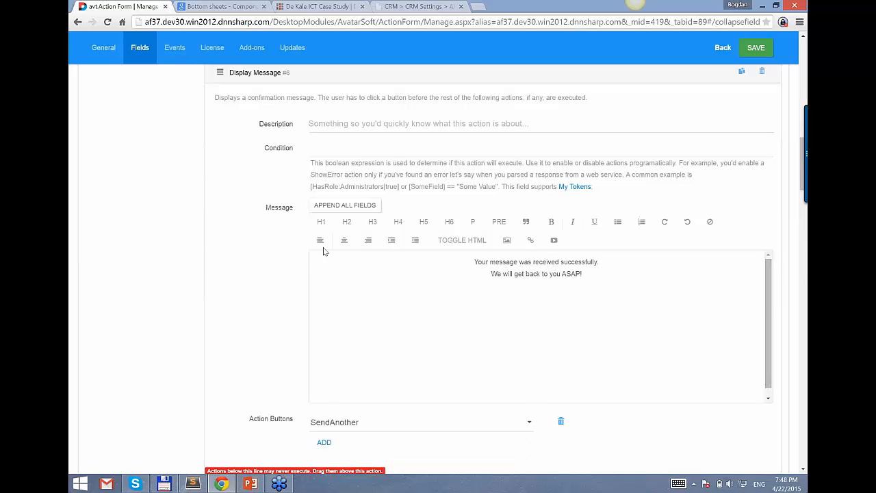
pyautogui.scroll(2, 324, 251)
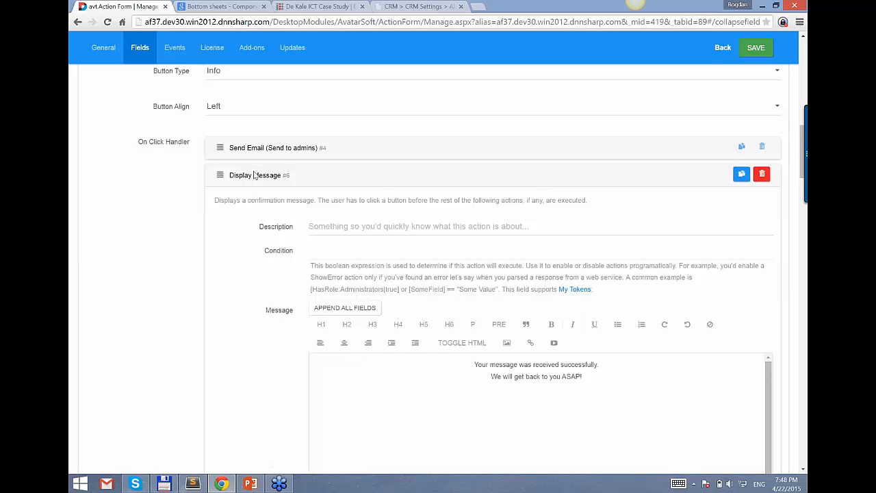
pyautogui.click(274, 175)
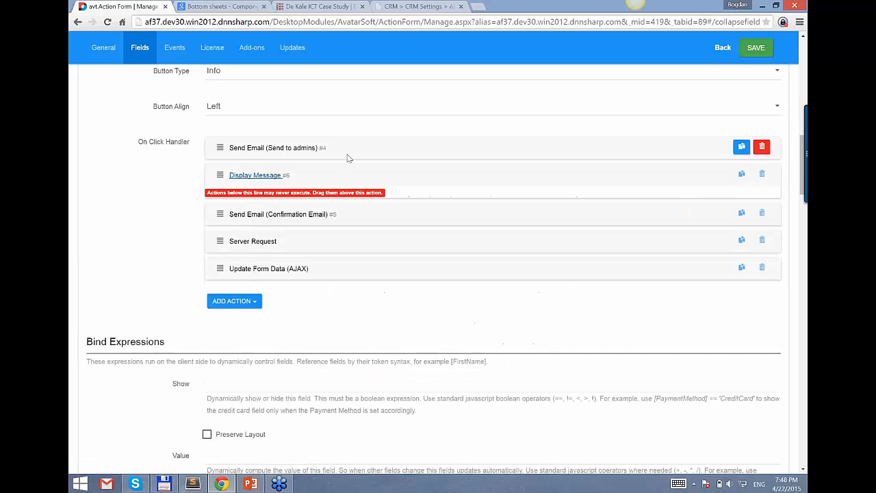
pyautogui.moveTo(347, 158); pyautogui.dragTo(242, 149)
pyautogui.moveTo(293, 176); pyautogui.dragTo(228, 176)
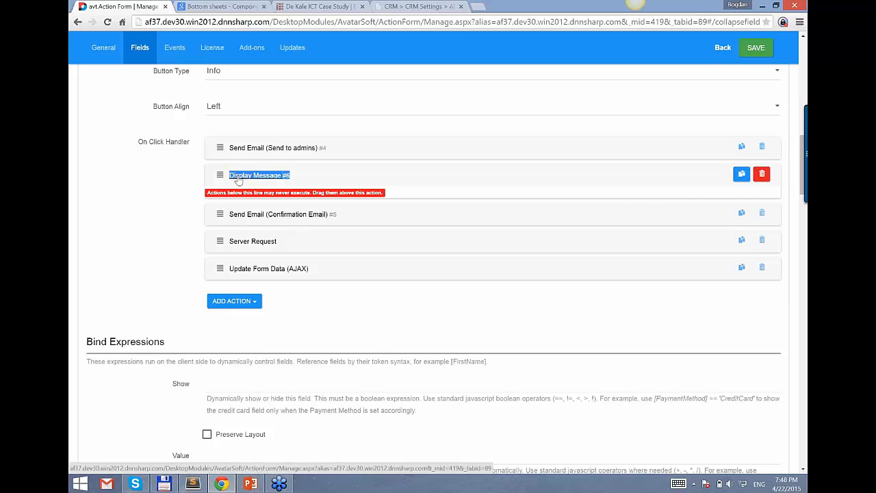
pyautogui.click(137, 327)
# Add a Send Email action to the SendAnother button's click handler and collapse the button's settings.
pyautogui.scroll(-8, 137, 327)
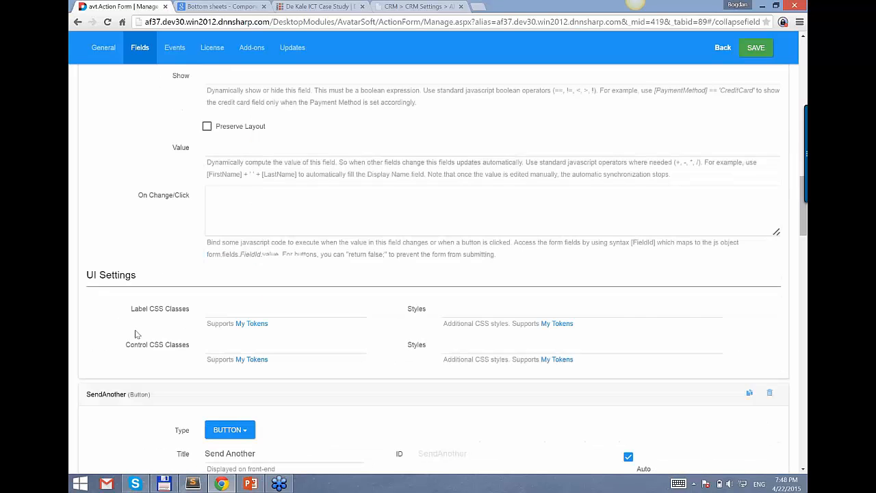
pyautogui.scroll(-3, 204, 324)
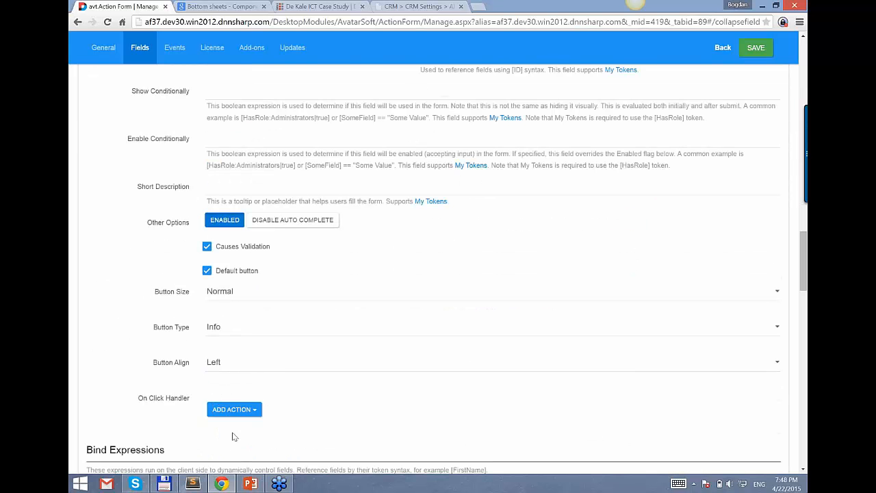
pyautogui.scroll(-1, 234, 431)
pyautogui.click(234, 358)
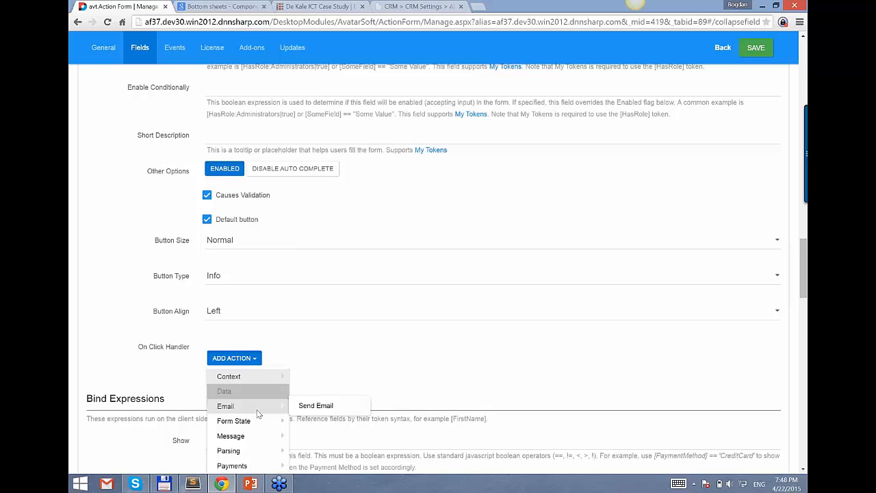
pyautogui.click(315, 405)
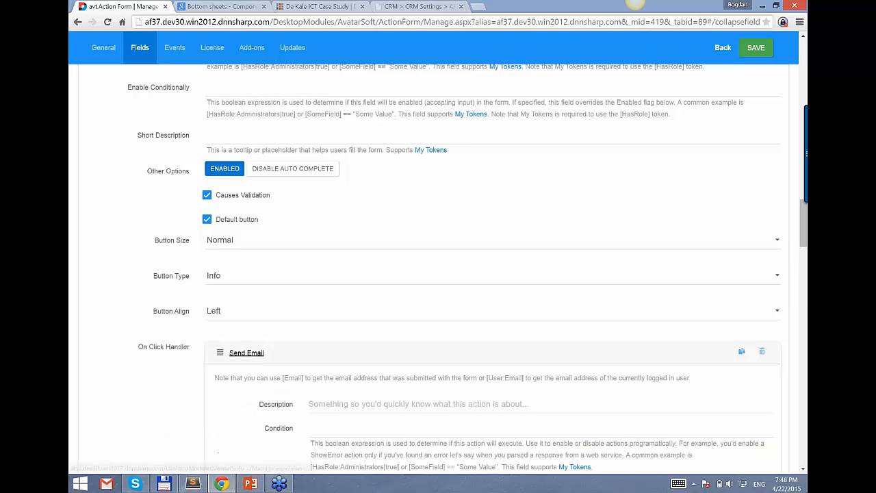
pyautogui.click(242, 354)
pyautogui.scroll(2, 248, 355)
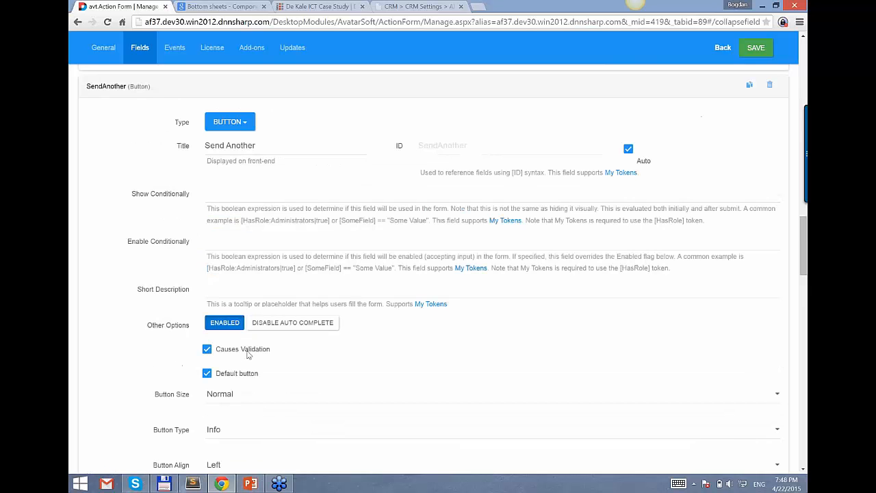
pyautogui.scroll(-4, 235, 373)
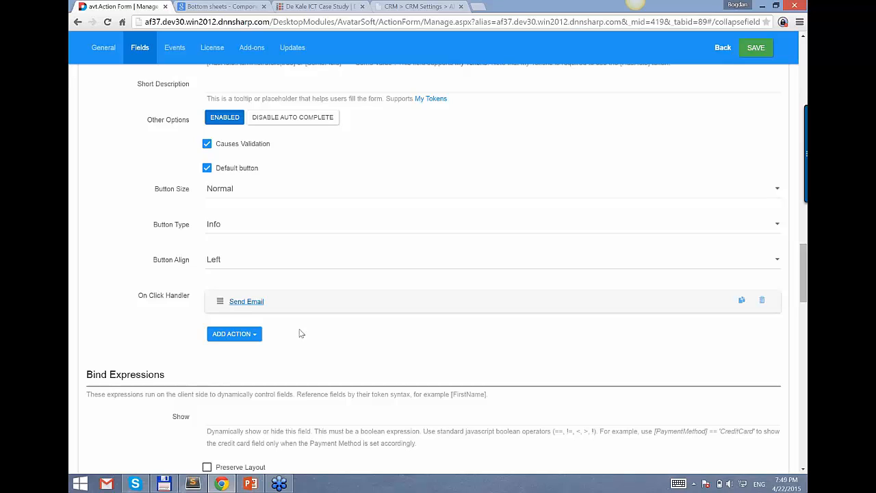
pyautogui.scroll(5, 319, 202)
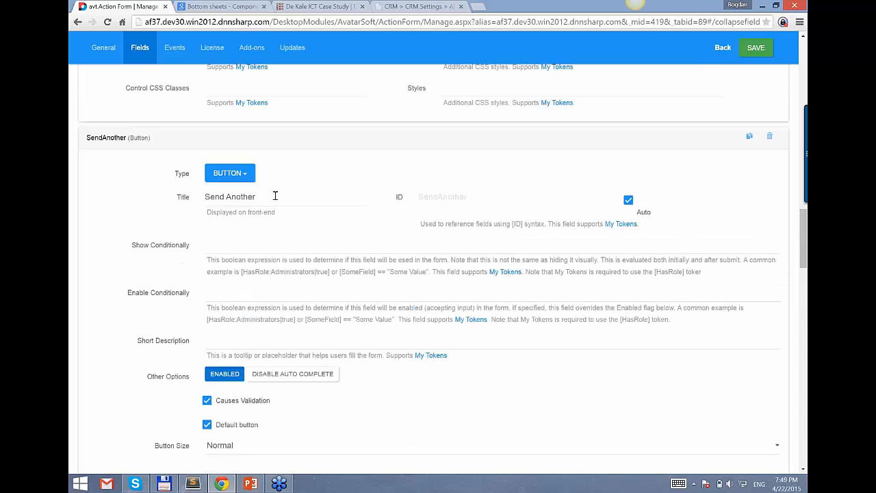
pyautogui.click(123, 245)
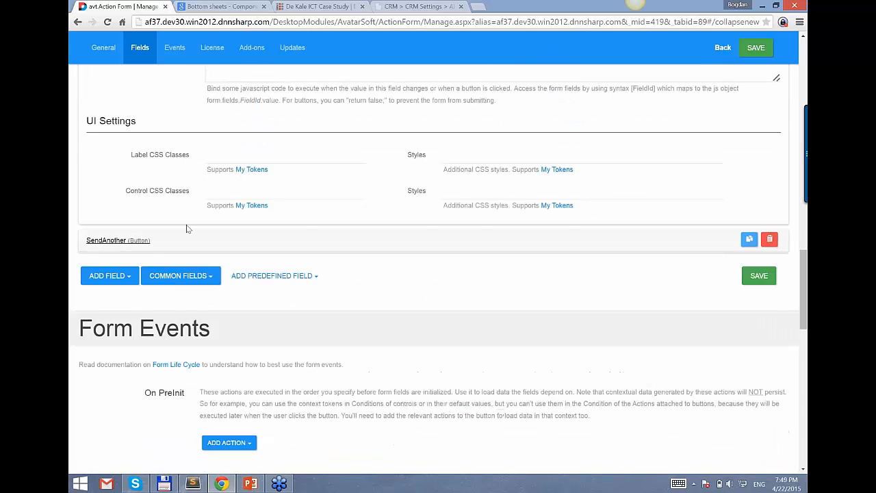
# Set the FirstName field's Show bind expression to step1 and collapse the field.
pyautogui.scroll(5, 185, 227)
pyautogui.scroll(10, 164, 172)
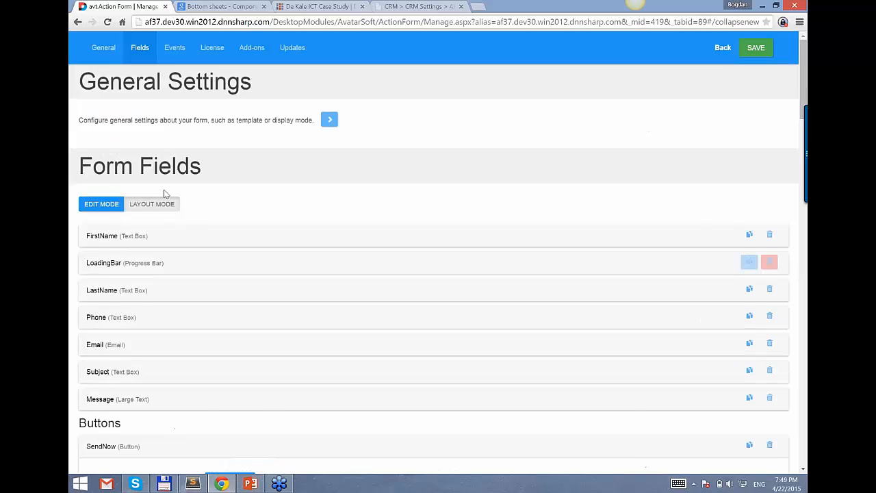
pyautogui.scroll(-2, 147, 168)
pyautogui.click(126, 137)
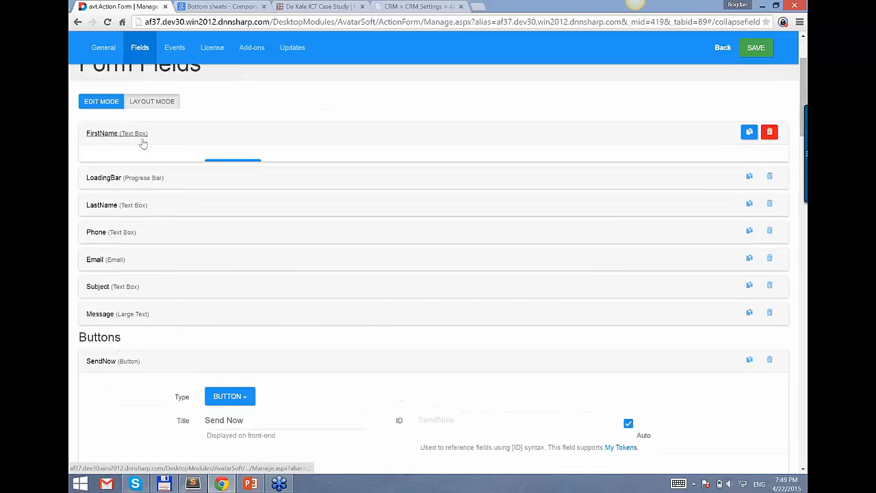
pyautogui.scroll(-4, 237, 140)
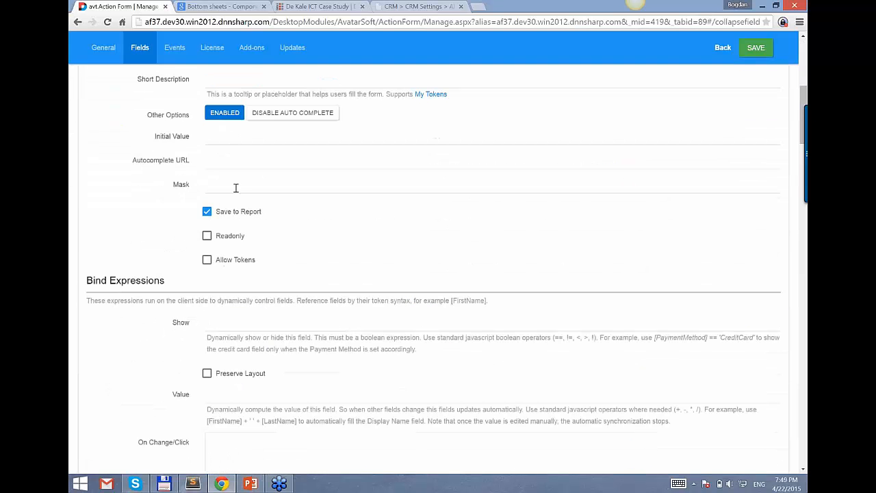
pyautogui.scroll(4, 233, 204)
pyautogui.scroll(-5, 234, 318)
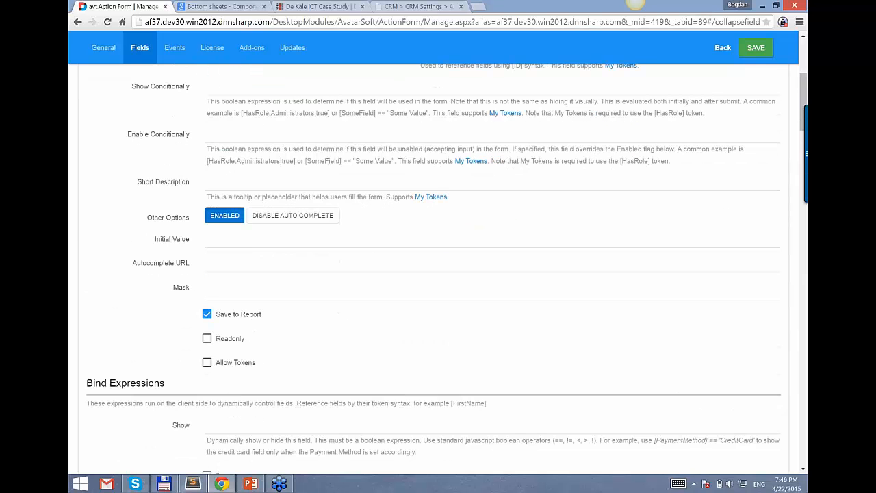
pyautogui.click(230, 272)
pyautogui.write('step1')
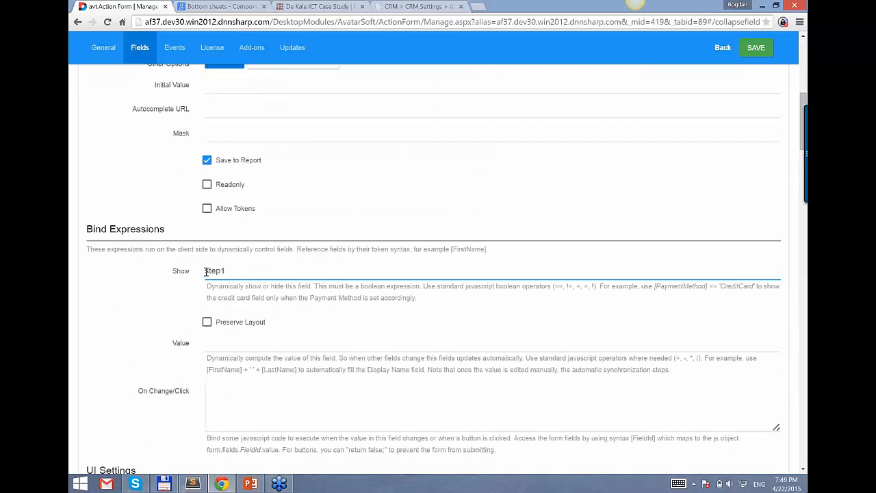
pyautogui.moveTo(231, 271); pyautogui.dragTo(178, 284)
pyautogui.scroll(1, 181, 274)
pyautogui.scroll(5, 180, 272)
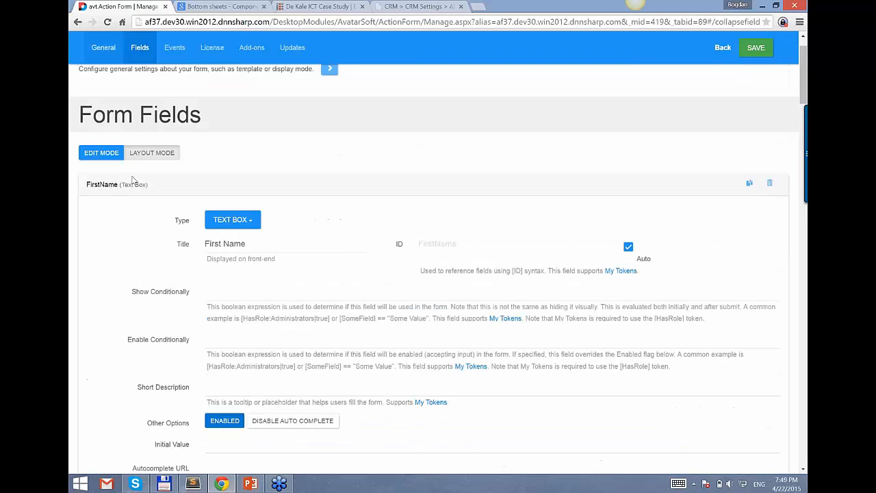
pyautogui.click(102, 185)
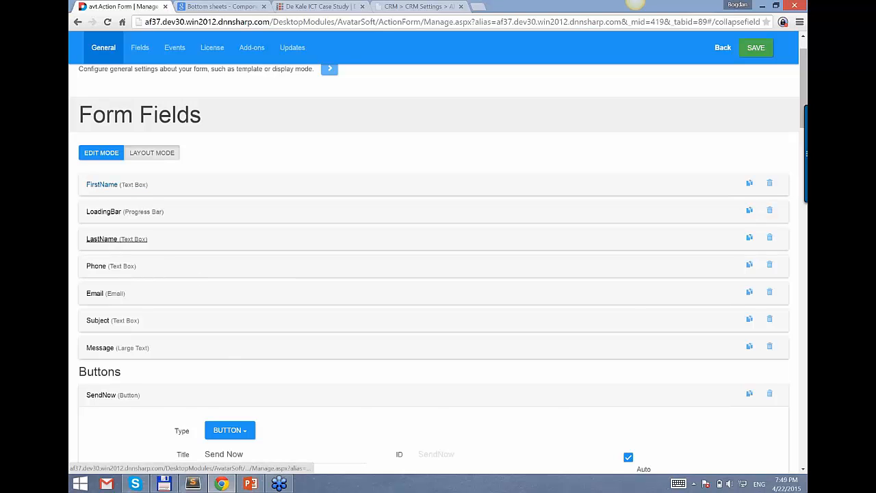
# Set the LastName field's Show bind expression to step2.
pyautogui.click(116, 239)
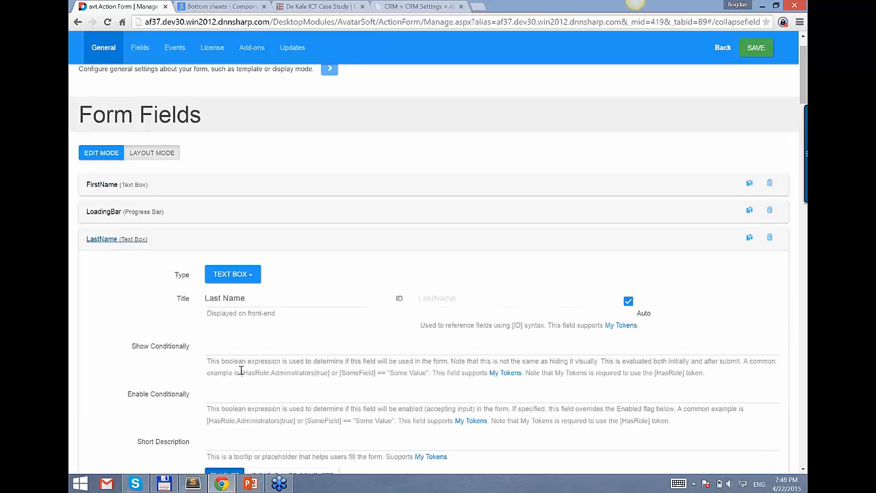
pyautogui.scroll(-2, 251, 400)
pyautogui.scroll(-2, 253, 400)
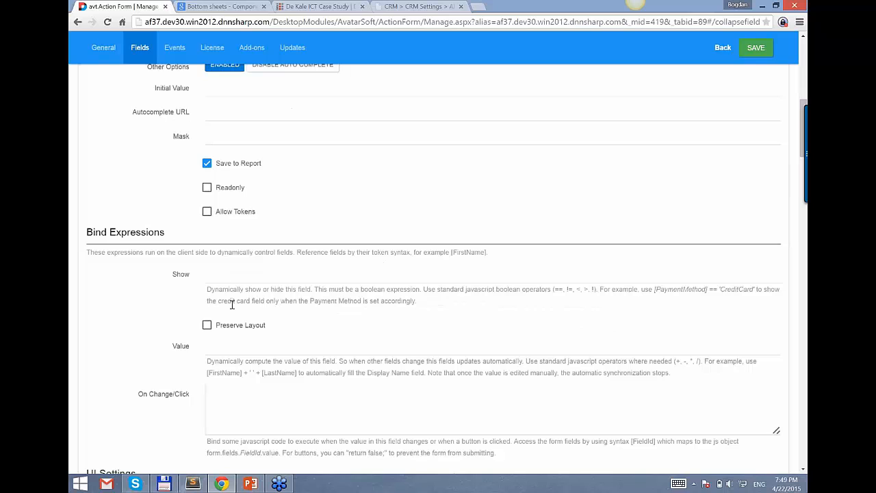
pyautogui.click(244, 349)
pyautogui.click(232, 281)
pyautogui.write('step2')
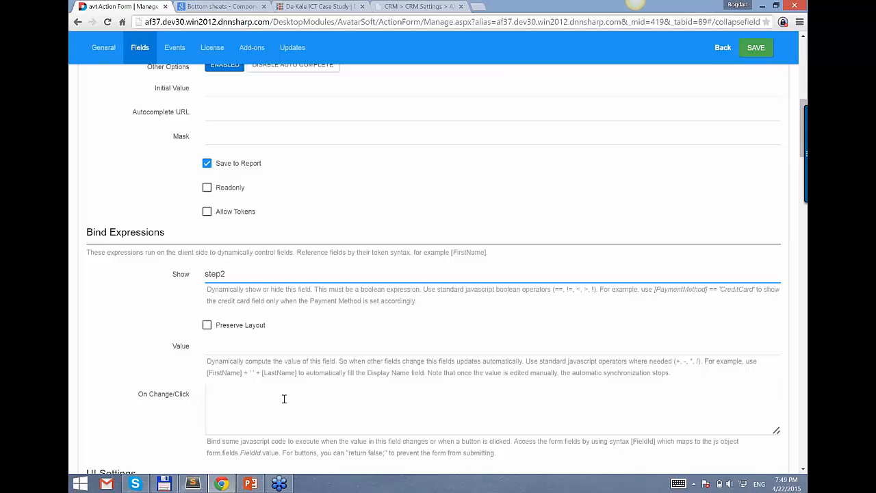
# Add a Button from the common fields to the form and title it Go to Step 2.
pyautogui.scroll(15, 235, 249)
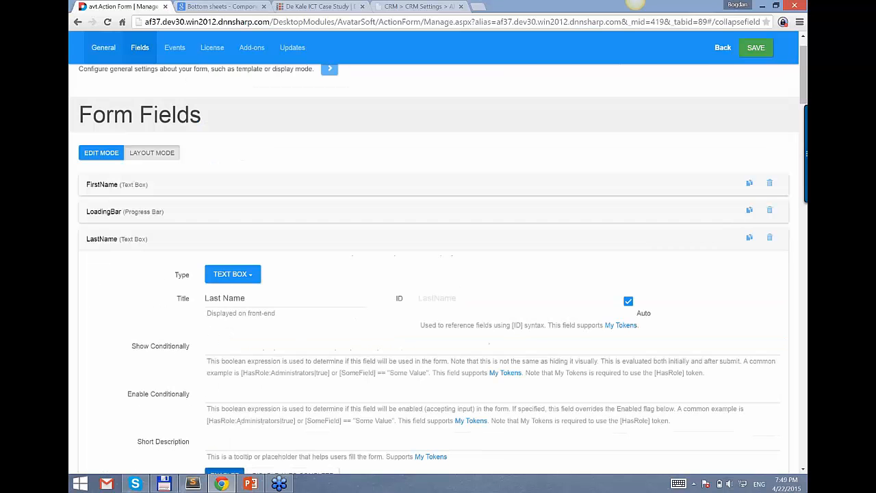
pyautogui.scroll(-15, 269, 365)
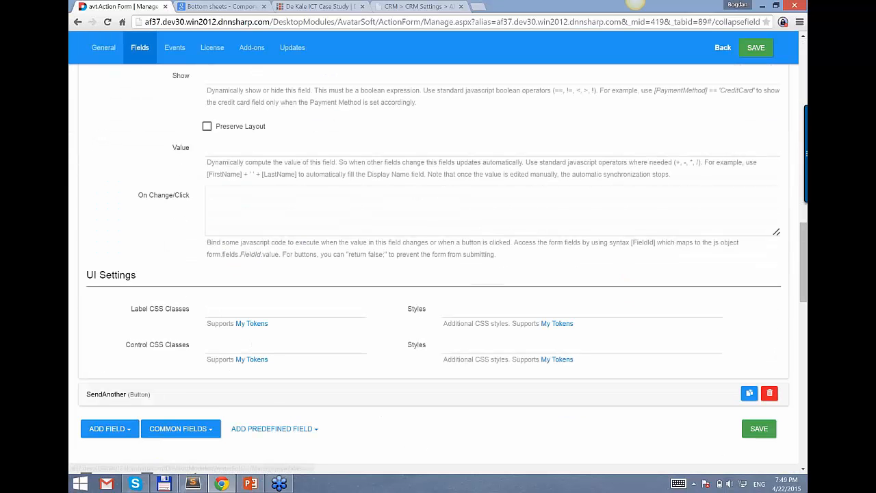
pyautogui.click(181, 429)
pyautogui.scroll(-3, 181, 382)
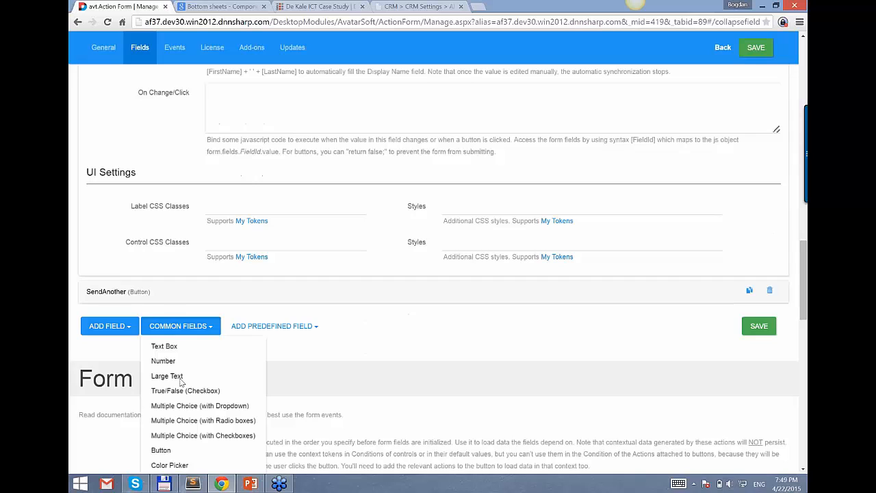
pyautogui.scroll(-1, 181, 382)
pyautogui.click(196, 277)
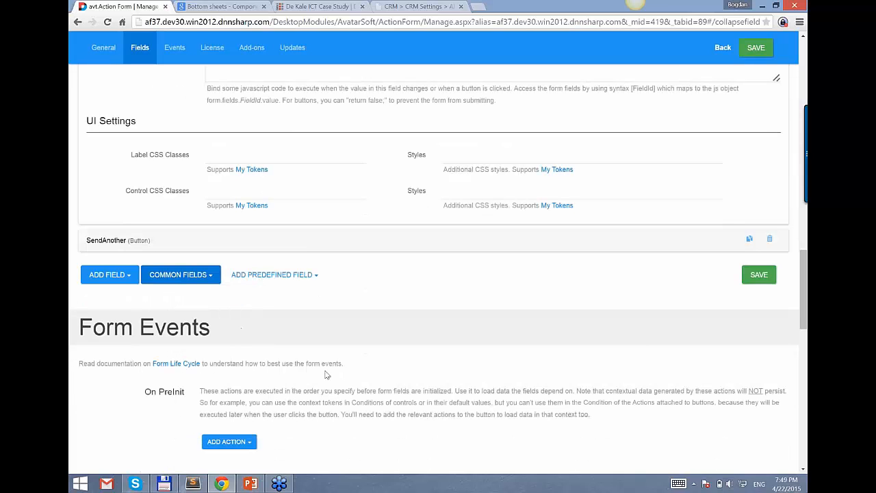
pyautogui.click(284, 325)
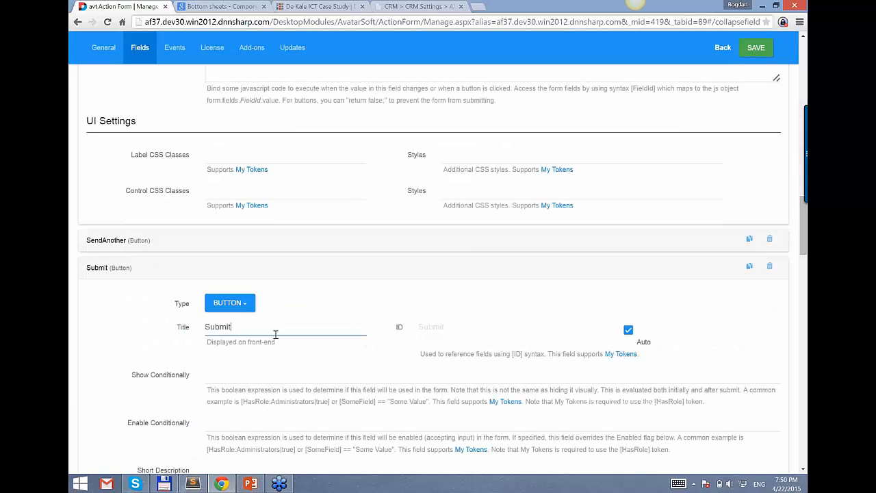
pyautogui.doubleClick(224, 326)
pyautogui.write('Go to Step 2')
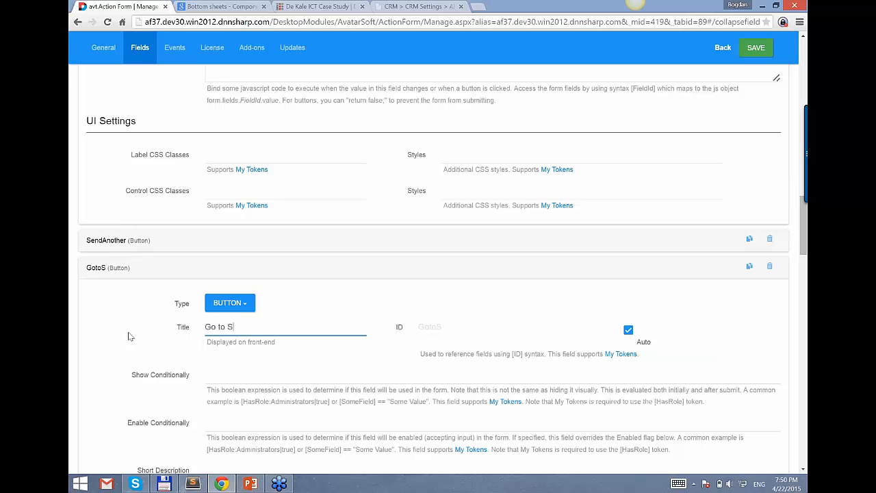
# Enter scope.step1 = false; as the Go to Step 2 button's On Change/Click script.
pyautogui.scroll(-6, 179, 363)
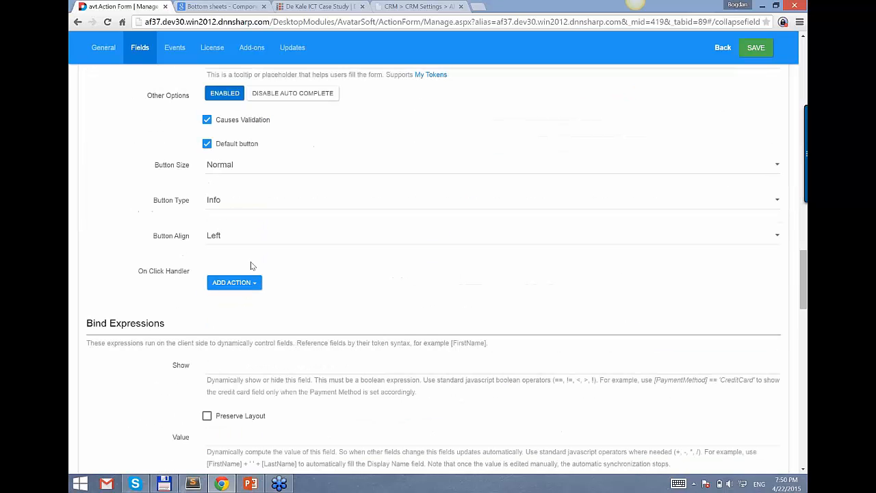
pyautogui.scroll(-2, 293, 362)
pyautogui.click(279, 361)
pyautogui.write('sc')
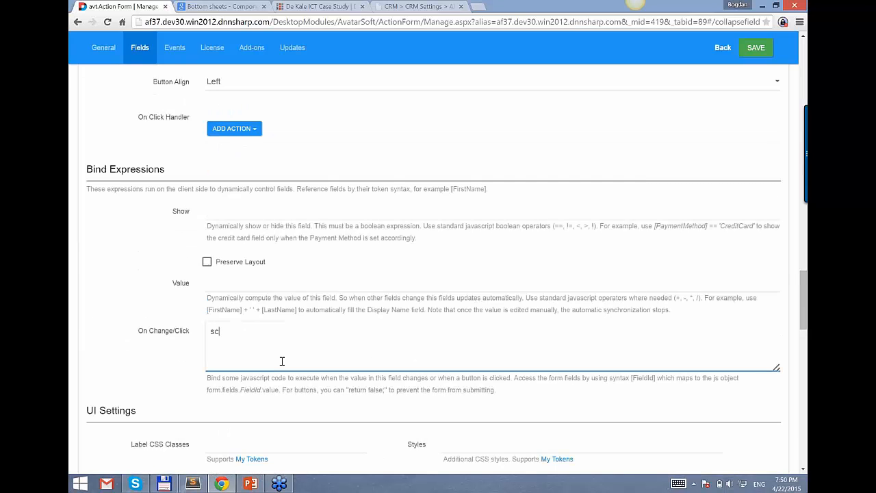
pyautogui.write('ope.step1 = false;')
# Duplicate the script line below itself and change the copy to scope.step2 = true;.
pyautogui.hotkey('ctrl', 'a')
pyautogui.hotkey('ctrl', 'c')
pyautogui.click(282, 361)
pyautogui.press('Return')
pyautogui.hotkey('ctrl', 'v')
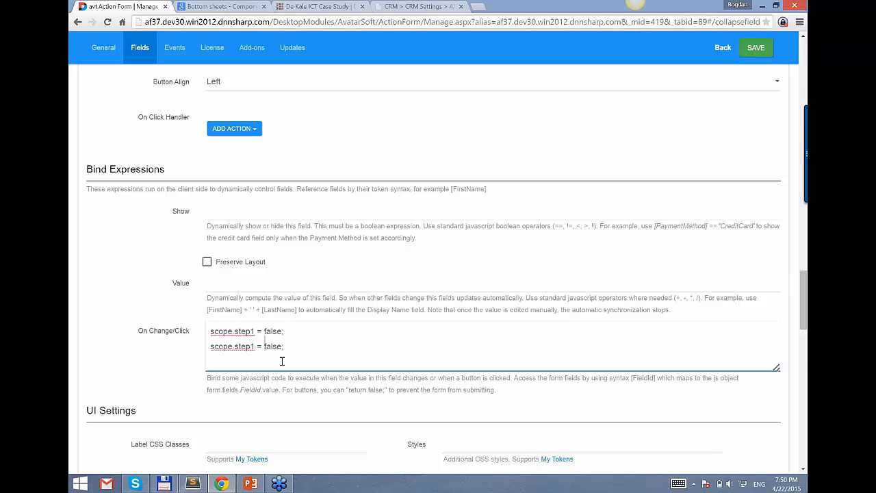
pyautogui.hotkey('shift', 'Left')
pyautogui.write('2')
pyautogui.press('Right')
pyautogui.press('Right')
pyautogui.press('Right')
pyautogui.hotkey('shift', 'End')
pyautogui.write('true;')
# Reduce the Go to Step 2 button's On Change/Click script to the single line scope.step = 2;.
pyautogui.click(257, 332)
pyautogui.press('BackSpace')
pyautogui.hotkey('shift', 'End')
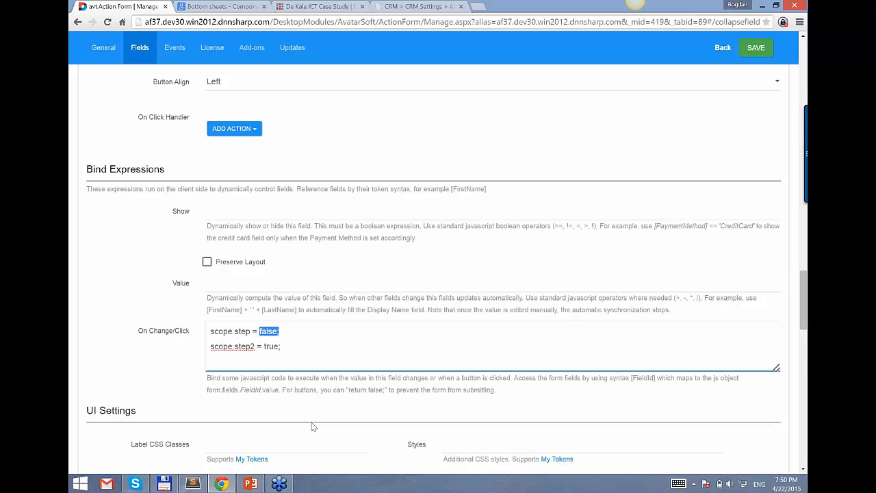
pyautogui.write('2')
pyautogui.press('Down')
pyautogui.press('End')
pyautogui.hotkey('shift', 'Home')
pyautogui.press('BackSpace')
pyautogui.press('BackSpace')
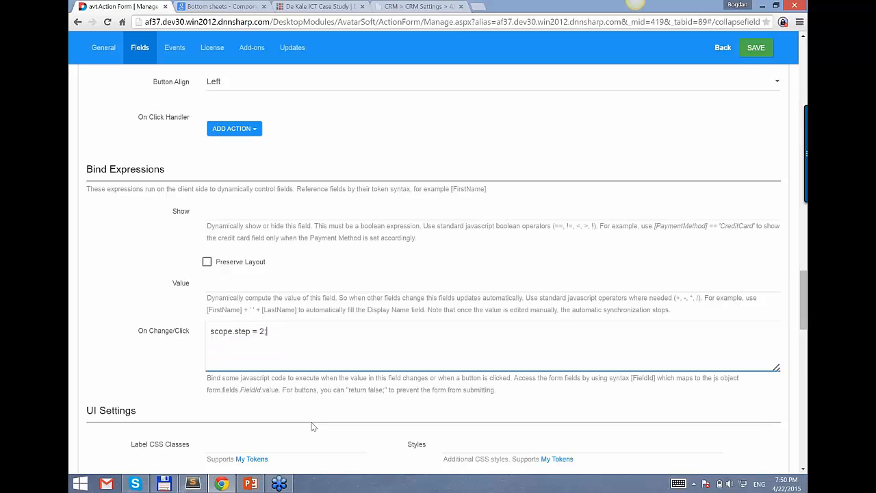
# Expand the FirstName field and set its Show bind expression to step == 1.
pyautogui.scroll(2, 298, 268)
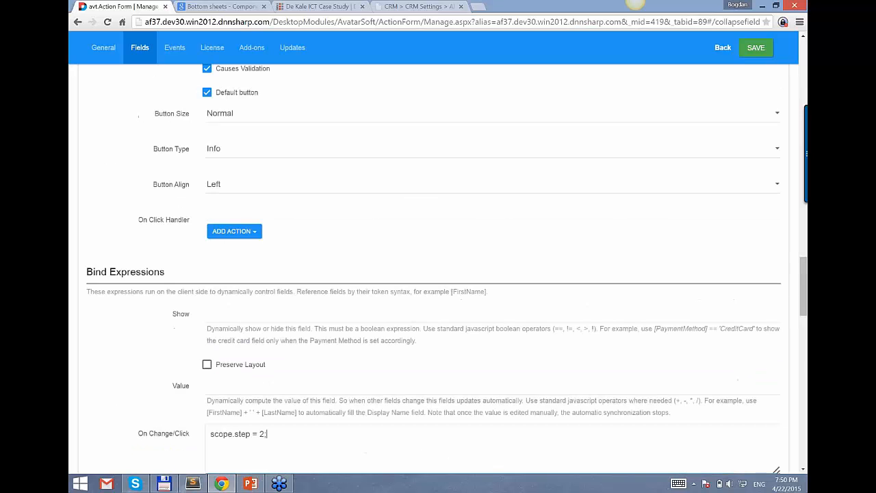
pyautogui.scroll(8, 302, 225)
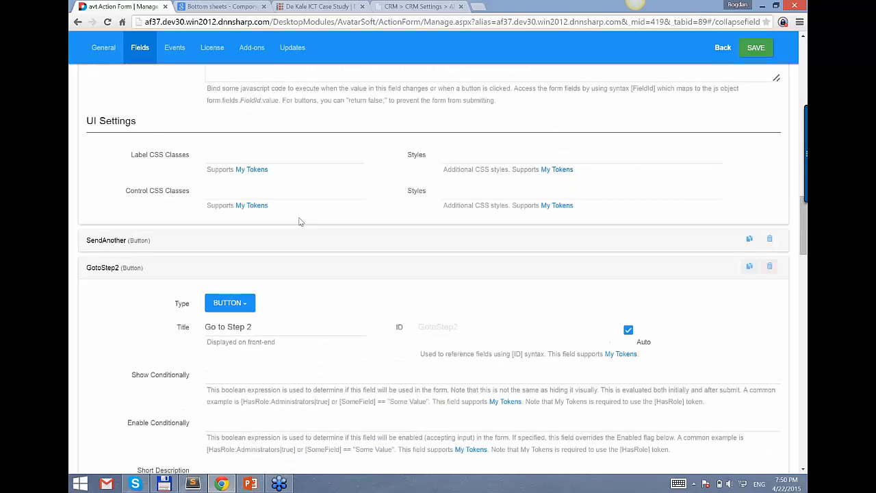
pyautogui.scroll(15, 298, 222)
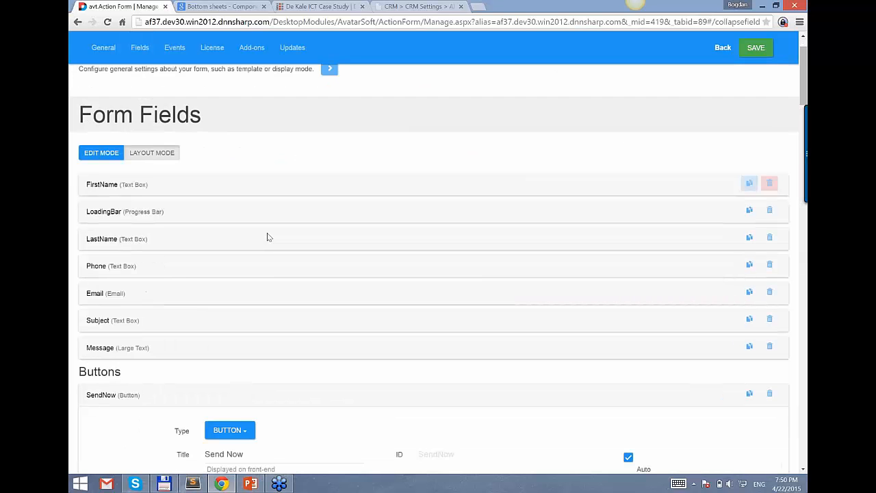
pyautogui.scroll(-2, 233, 196)
pyautogui.scroll(1, 154, 120)
pyautogui.click(115, 134)
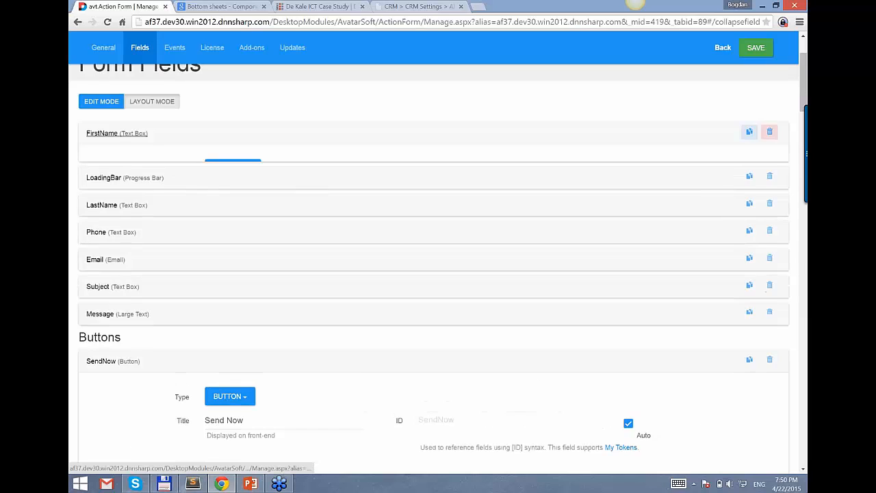
pyautogui.scroll(-4, 344, 434)
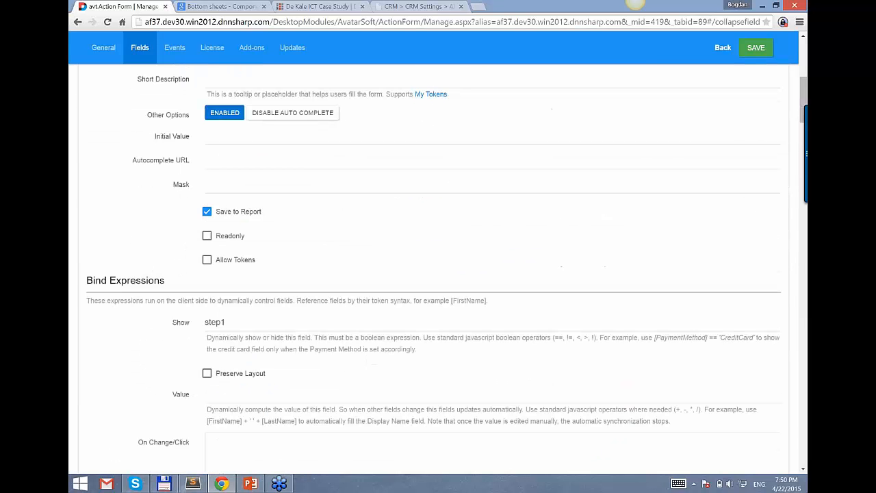
pyautogui.click(254, 323)
pyautogui.press('BackSpace')
pyautogui.write('==')
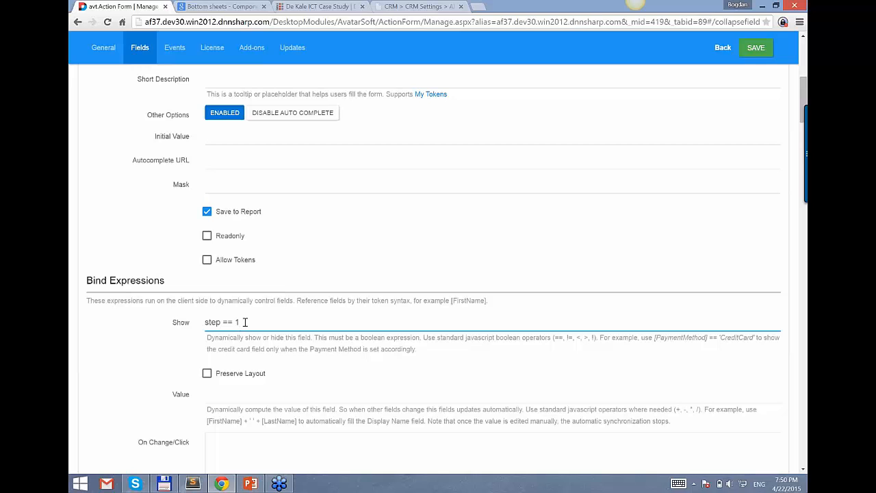
# Copy FirstName's Show expression into the LastName field's Show bind expression and set it to step == 2.
pyautogui.moveTo(242, 324); pyautogui.dragTo(198, 325)
pyautogui.hotkey('ctrl', 'c')
pyautogui.scroll(-3, 264, 342)
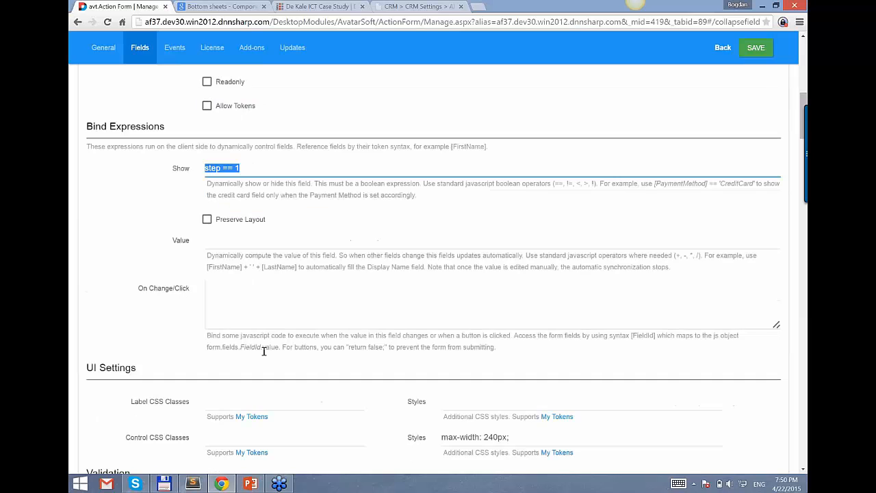
pyautogui.scroll(-7, 230, 360)
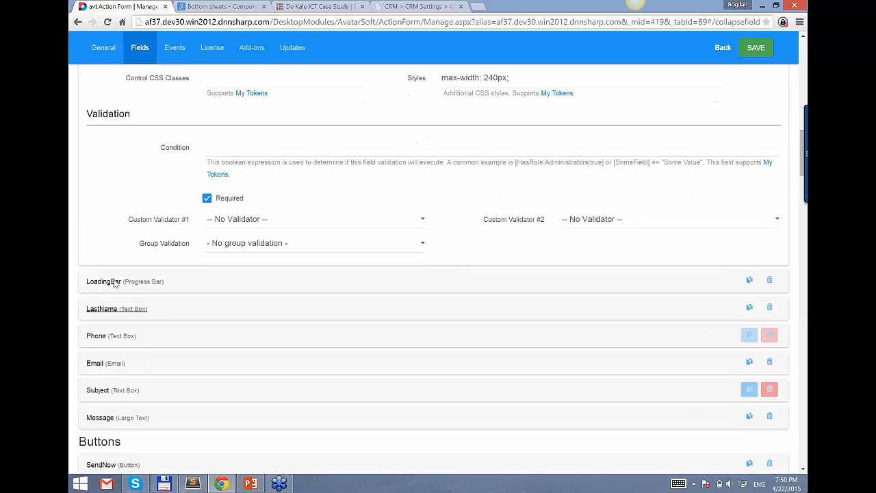
pyautogui.click(267, 309)
pyautogui.scroll(-9, 286, 327)
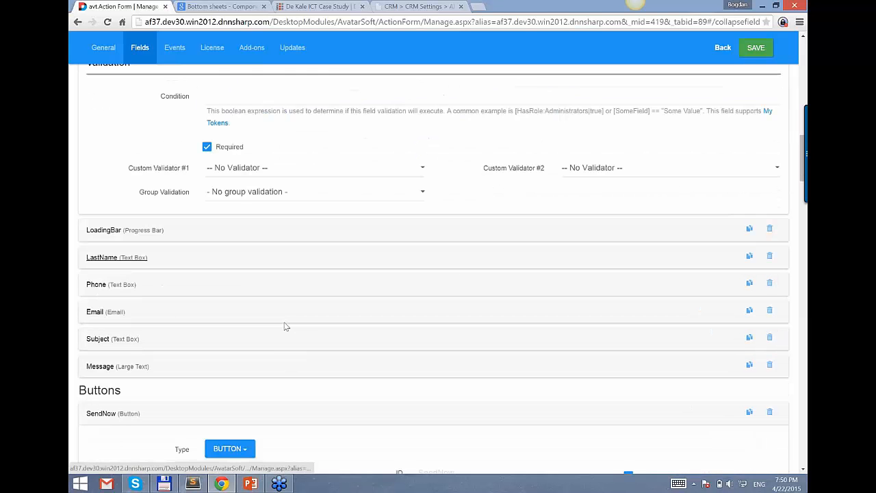
pyautogui.moveTo(231, 290); pyautogui.dragTo(181, 305)
pyautogui.hotkey('ctrl', 'v')
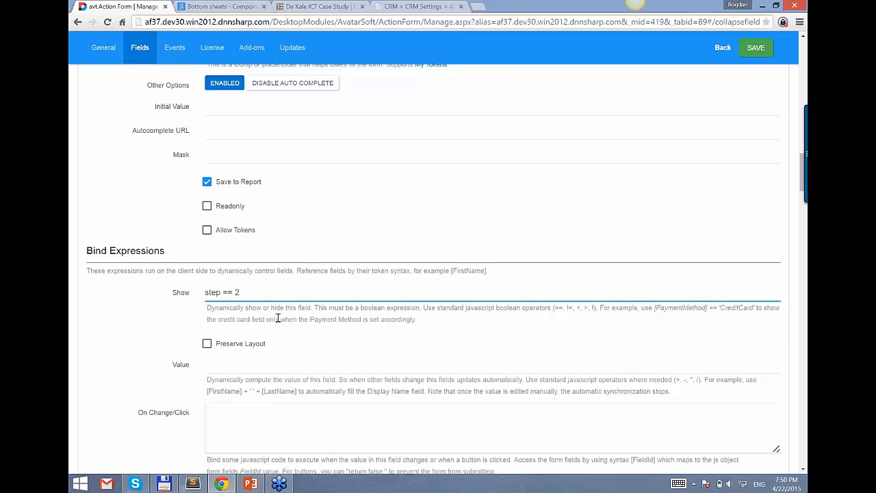
# Copy the whole On Change/Click script of the Go to Step 2 button.
pyautogui.scroll(-3, 277, 318)
pyautogui.scroll(-2, 276, 204)
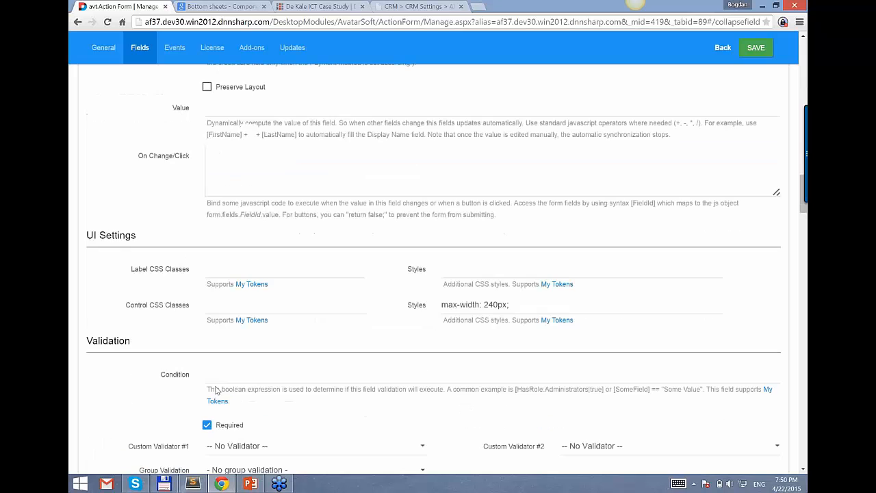
pyautogui.scroll(-8, 215, 390)
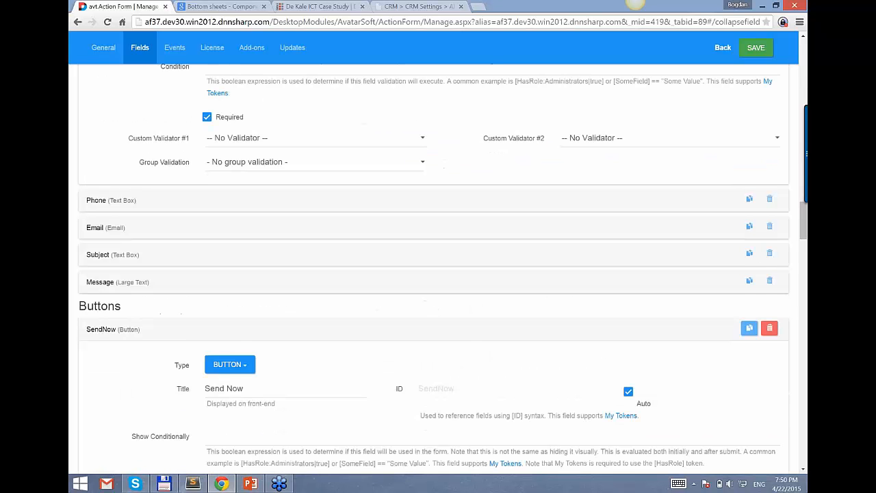
pyautogui.scroll(-7, 196, 336)
pyautogui.scroll(-8, 151, 356)
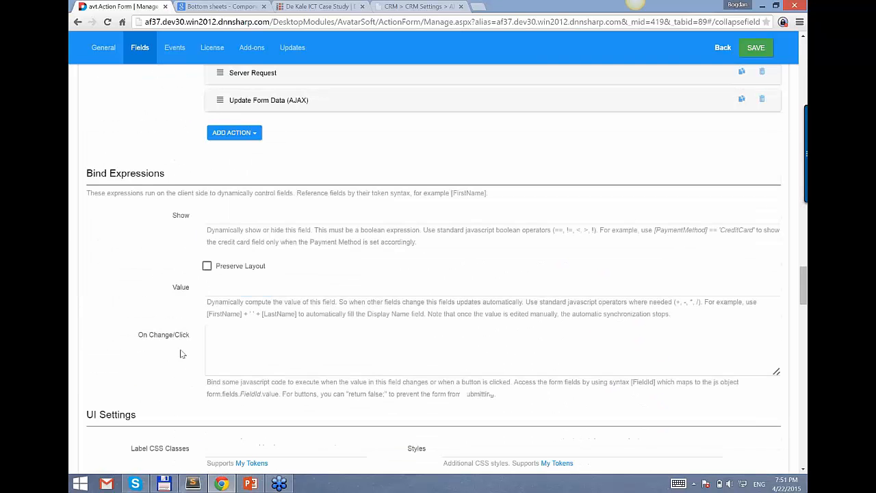
pyautogui.scroll(-2, 190, 351)
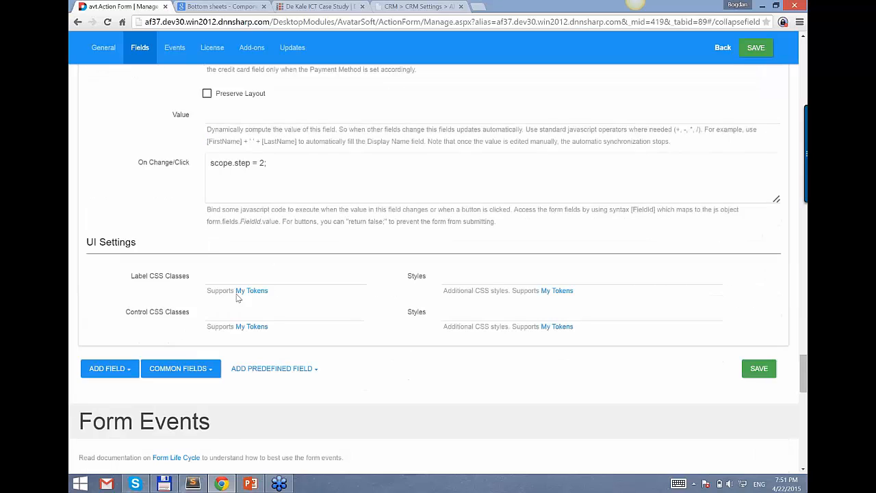
pyautogui.scroll(2, 247, 267)
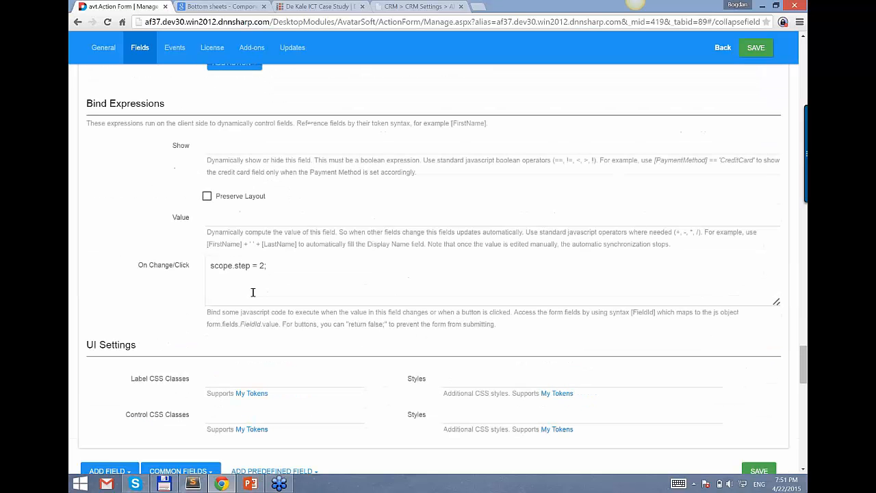
pyautogui.doubleClick(246, 267)
pyautogui.click(293, 271)
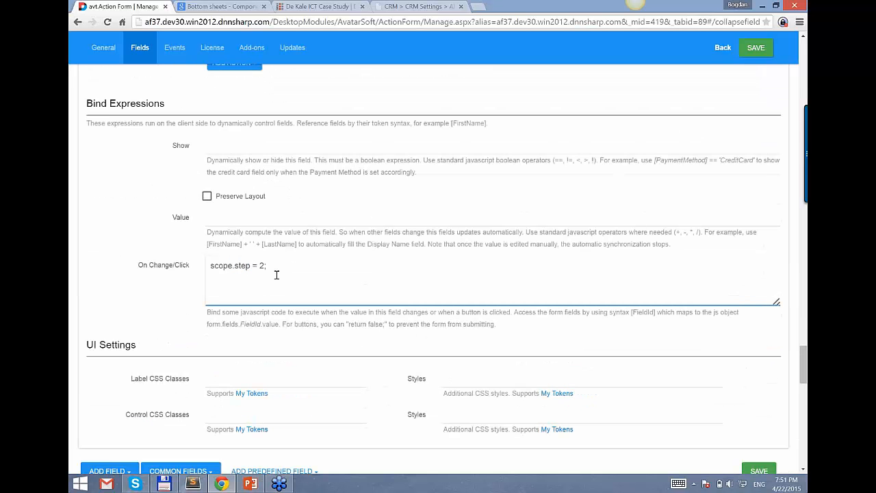
pyautogui.moveTo(277, 267); pyautogui.dragTo(180, 265)
pyautogui.hotkey('ctrl', 'c')
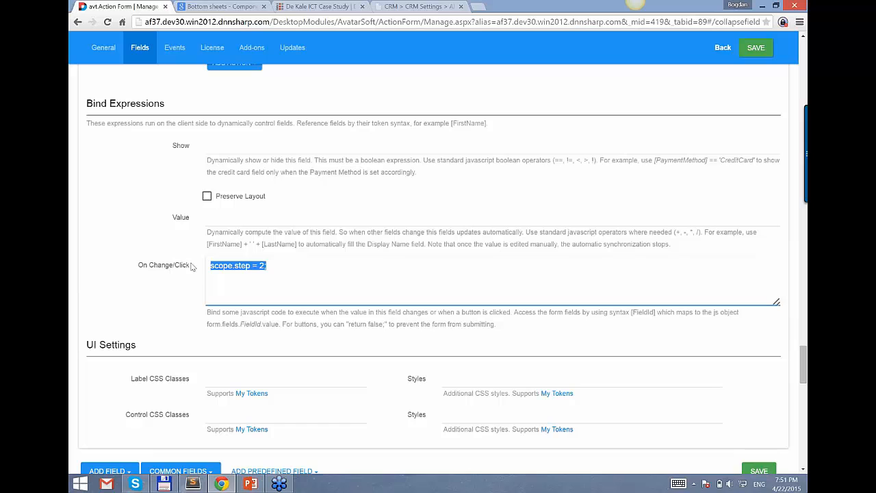
# Expand the form's General Settings and paste the copied script into the Left Sidebar HTML, changed to scope.step = 1;.
pyautogui.click(198, 287)
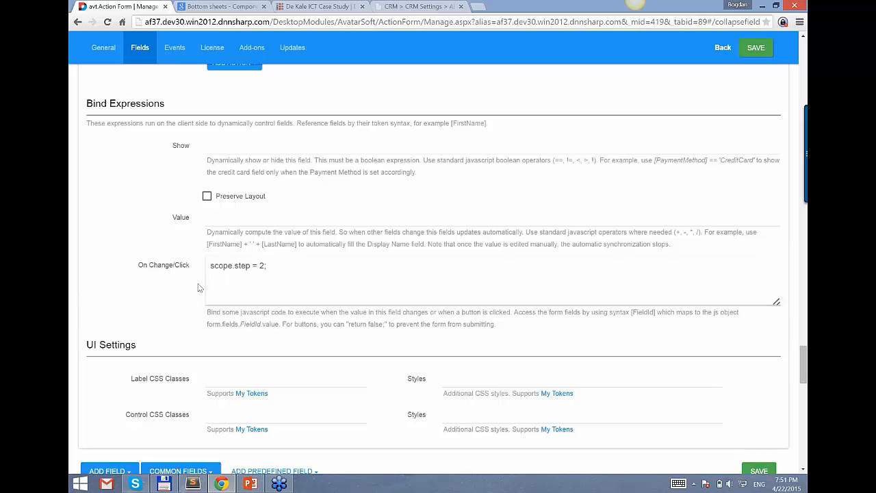
pyautogui.press('Home')
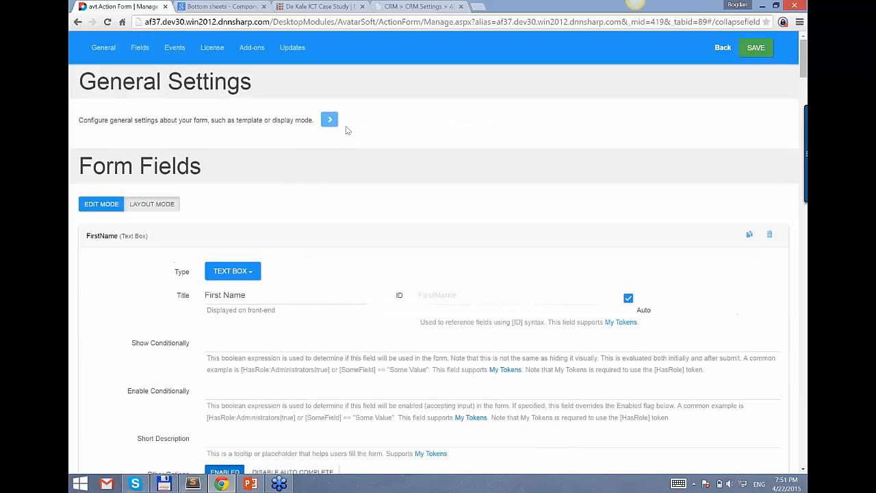
pyautogui.click(328, 121)
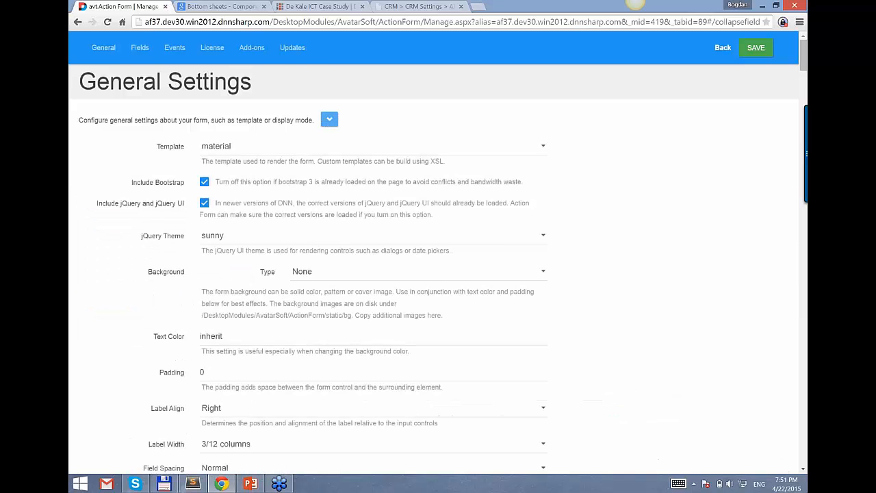
pyautogui.scroll(-5, 334, 369)
pyautogui.click(334, 371)
pyautogui.hotkey('ctrl', 'v')
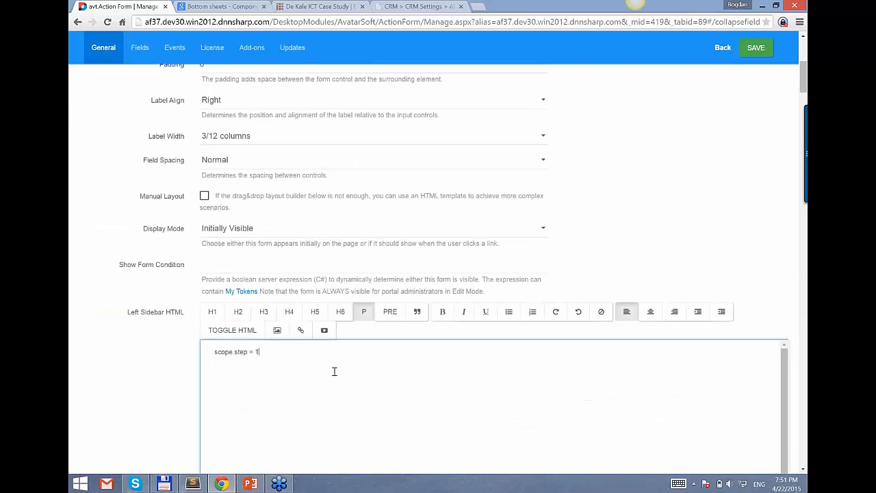
# Save the form settings and return to the page that displays the form.
pyautogui.click(753, 47)
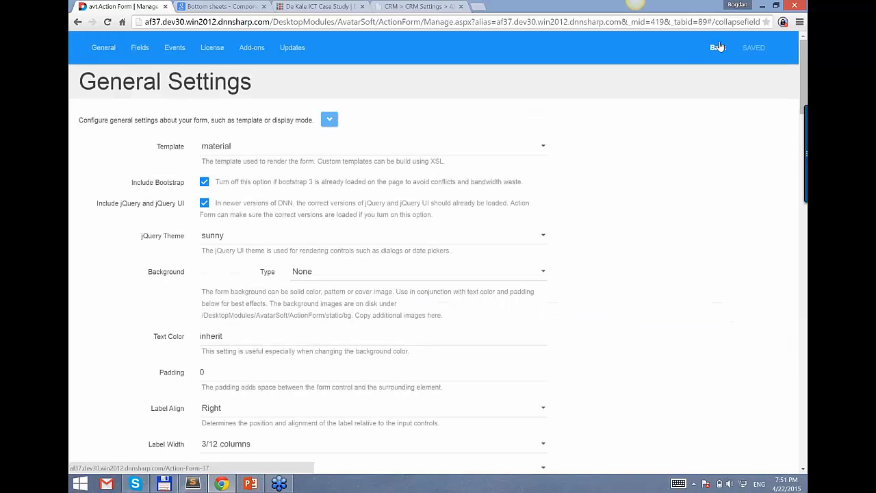
pyautogui.click(719, 47)
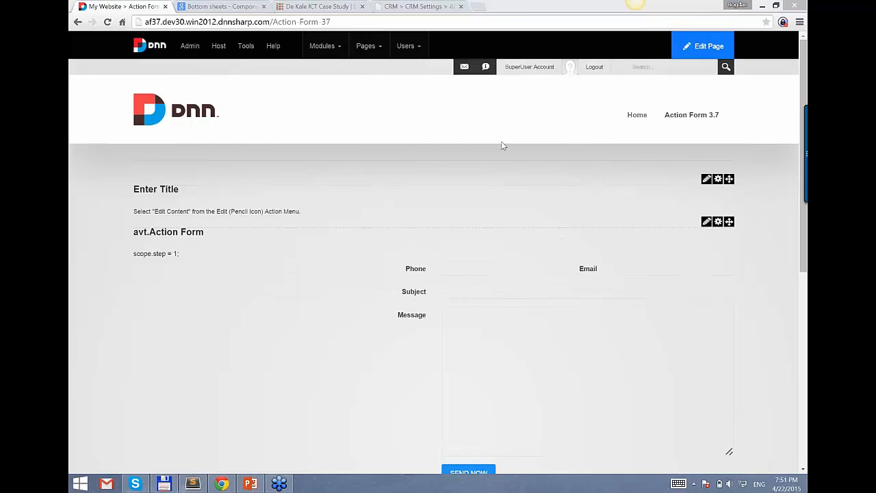
pyautogui.moveTo(706, 221)
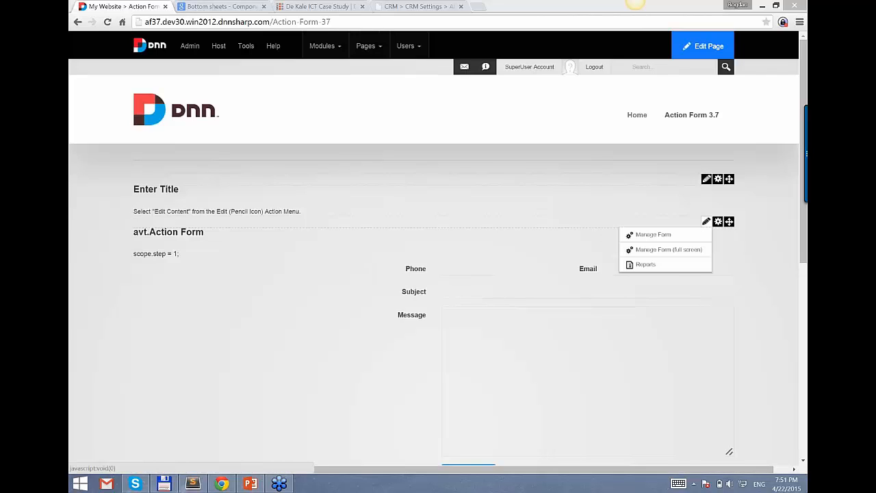
# Open the form's full-screen management, expand General Settings and cut scope.step = 1; out of the Left Sidebar HTML.
pyautogui.click(688, 250)
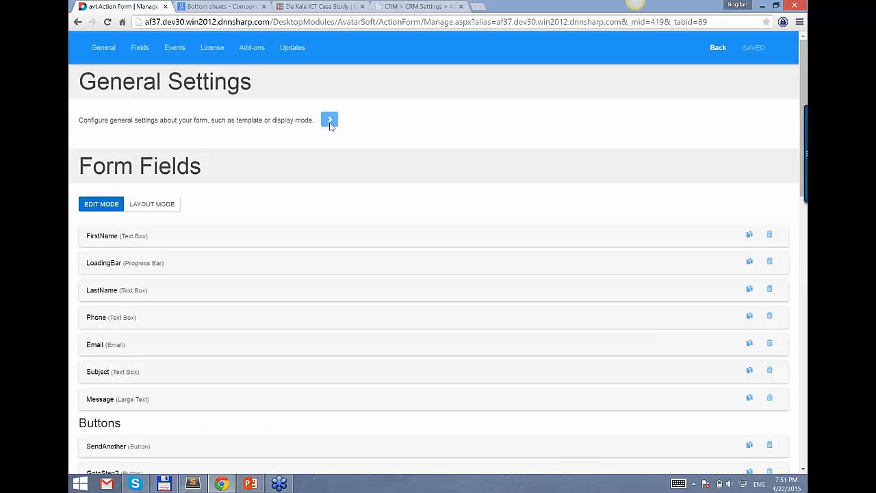
pyautogui.click(329, 121)
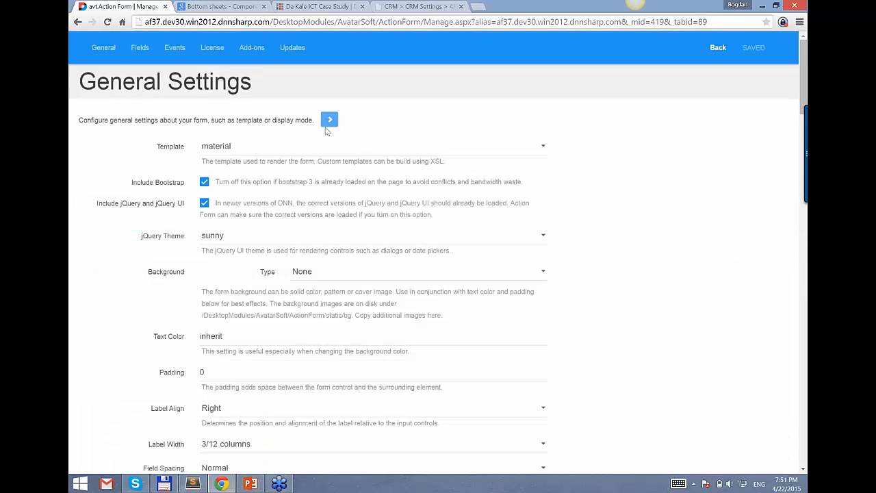
pyautogui.scroll(-4, 260, 213)
pyautogui.scroll(-2, 273, 243)
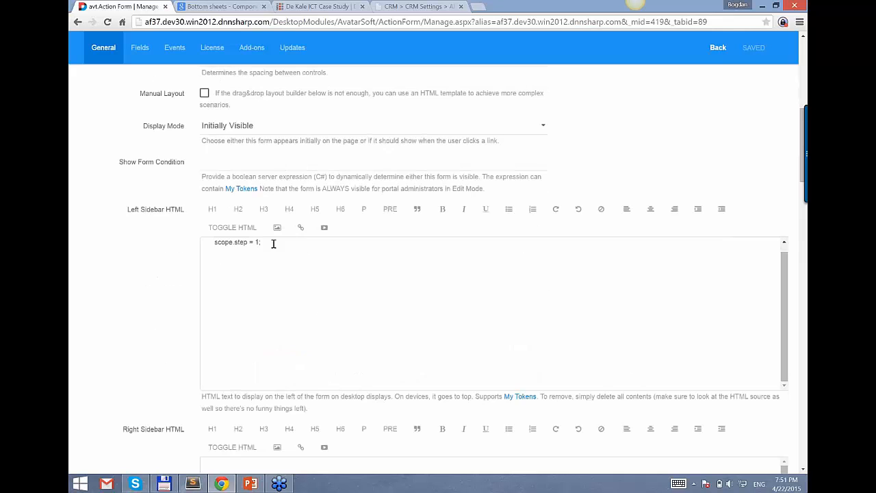
pyautogui.click(255, 270)
pyautogui.hotkey('ctrl', 'a')
pyautogui.hotkey('ctrl', 'c')
pyautogui.press('Delete')
# Paste scope.step = 1; into the form's Initialization scripts and save the settings.
pyautogui.scroll(-3, 246, 294)
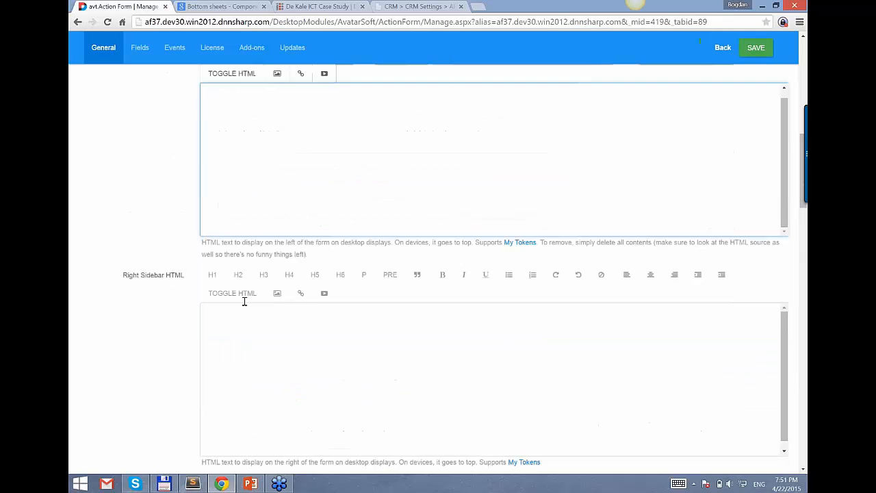
pyautogui.scroll(-3, 205, 299)
pyautogui.click(208, 276)
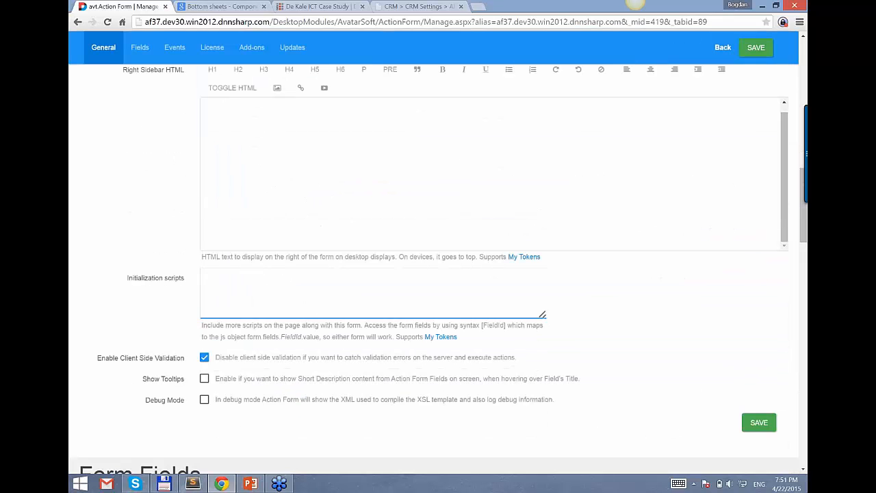
pyautogui.scroll(-20, 212, 278)
pyautogui.scroll(2, 212, 277)
pyautogui.scroll(15, 177, 363)
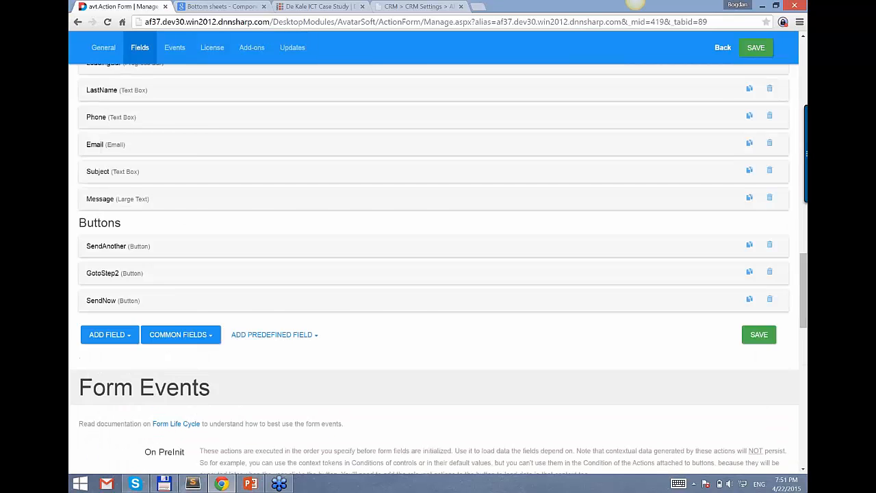
pyautogui.scroll(-5, 177, 363)
pyautogui.scroll(-4, 176, 363)
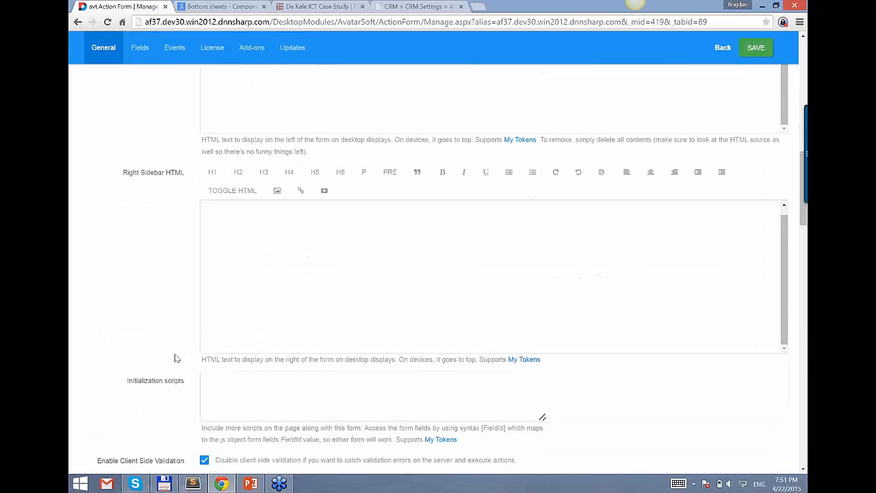
pyautogui.click(241, 245)
pyautogui.hotkey('ctrl', 'v')
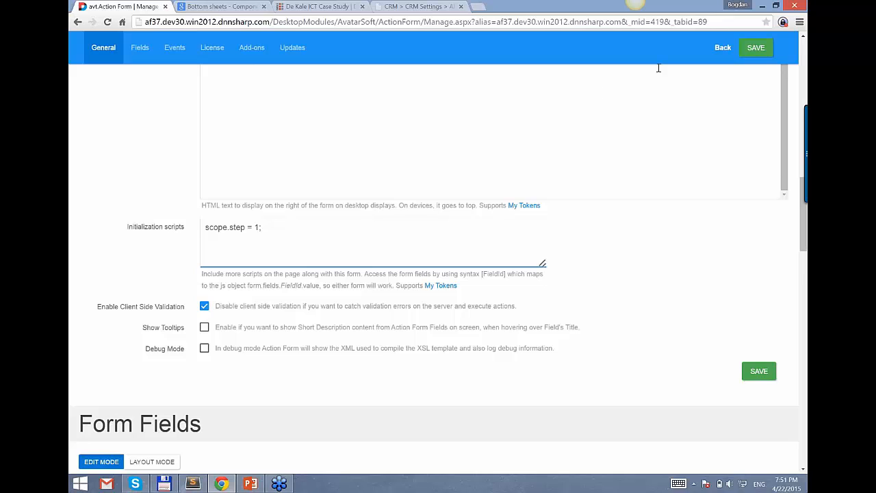
pyautogui.click(756, 47)
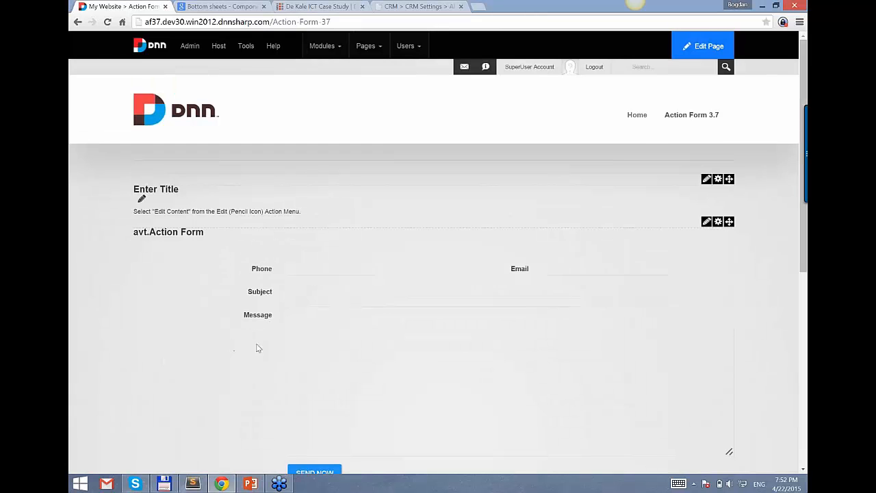
# Test the form on its page by going to step 2, then repeat the test from the form's initial state.
pyautogui.scroll(-1, 250, 376)
pyautogui.scroll(-2, 250, 376)
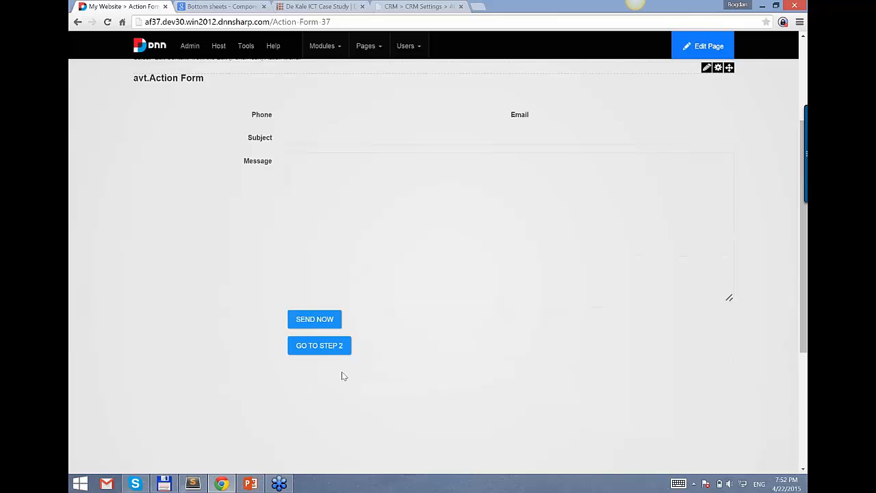
pyautogui.scroll(1, 342, 376)
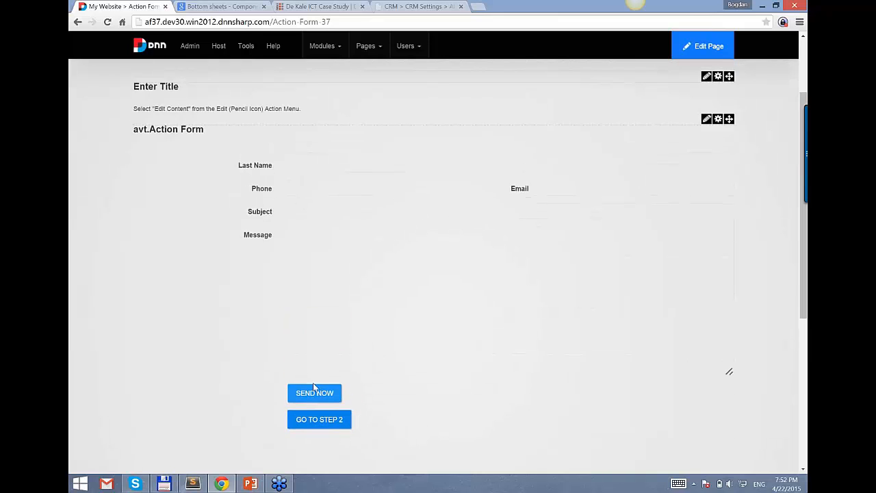
pyautogui.click(259, 168)
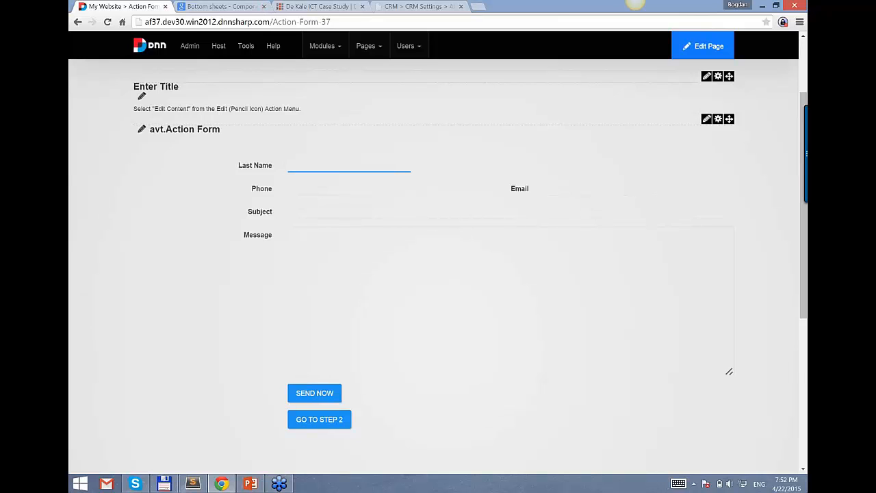
pyautogui.click(246, 45)
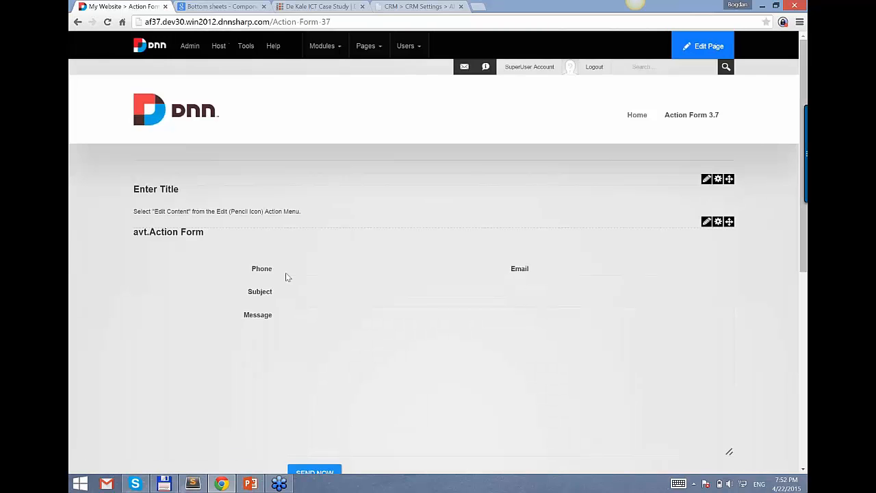
pyautogui.scroll(-1, 256, 291)
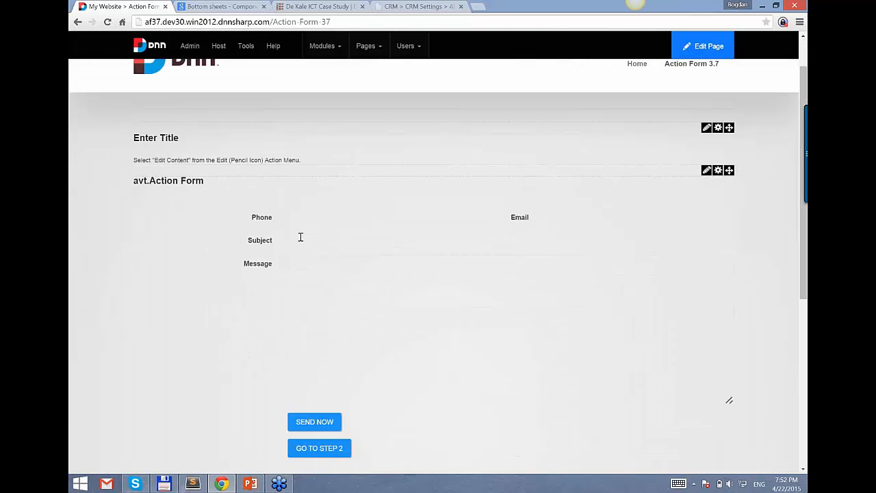
pyautogui.click(333, 455)
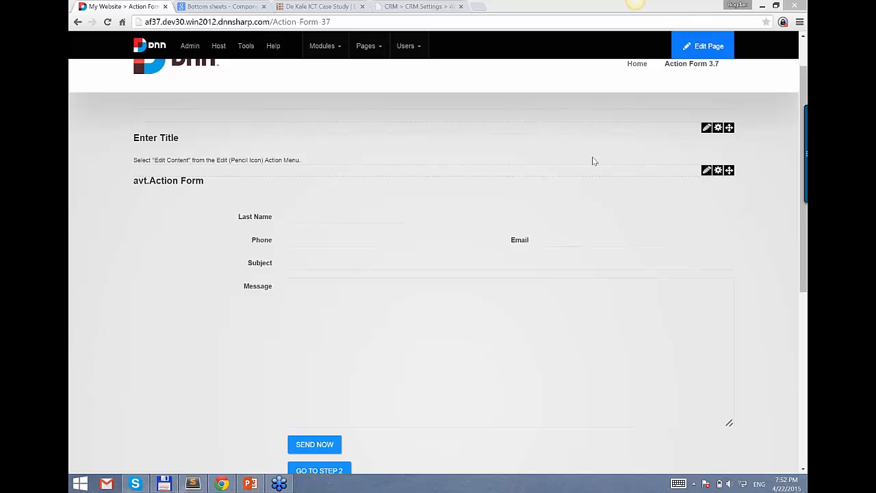
# Return to the form management and examine the General Settings, especially the Label Width option.
pyautogui.rightClick(146, 292)
pyautogui.click(159, 299)
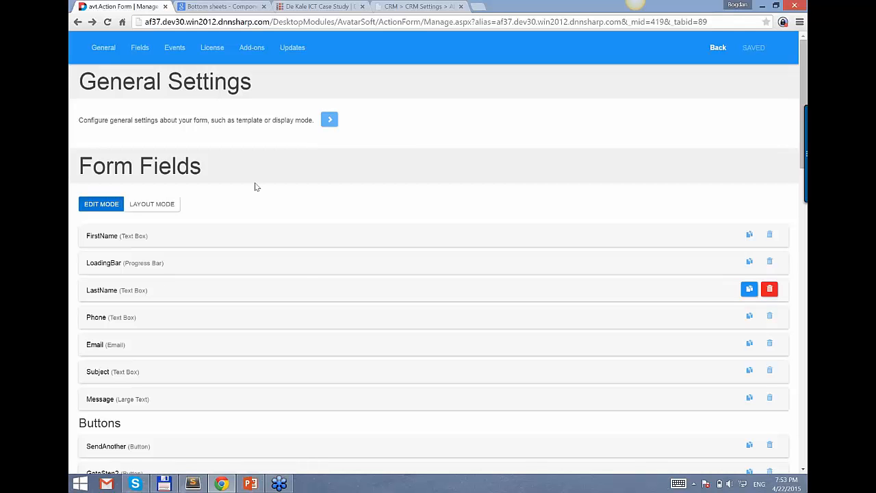
pyautogui.click(330, 120)
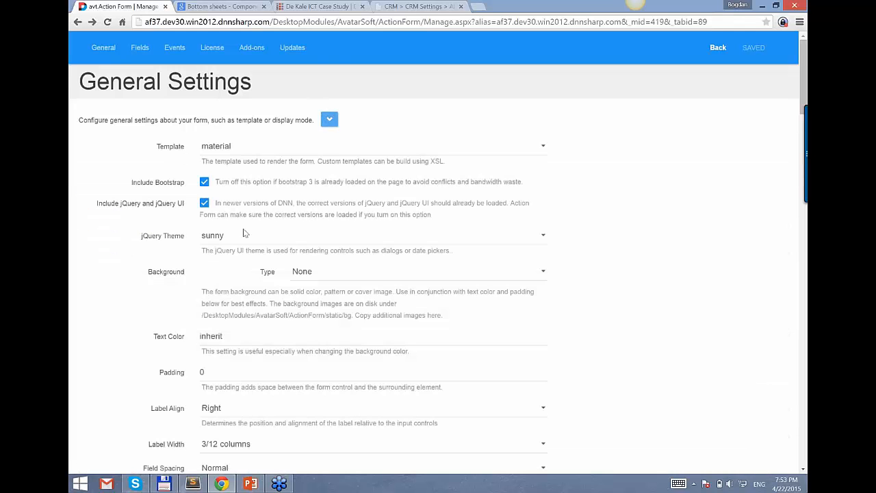
pyautogui.scroll(-2, 253, 260)
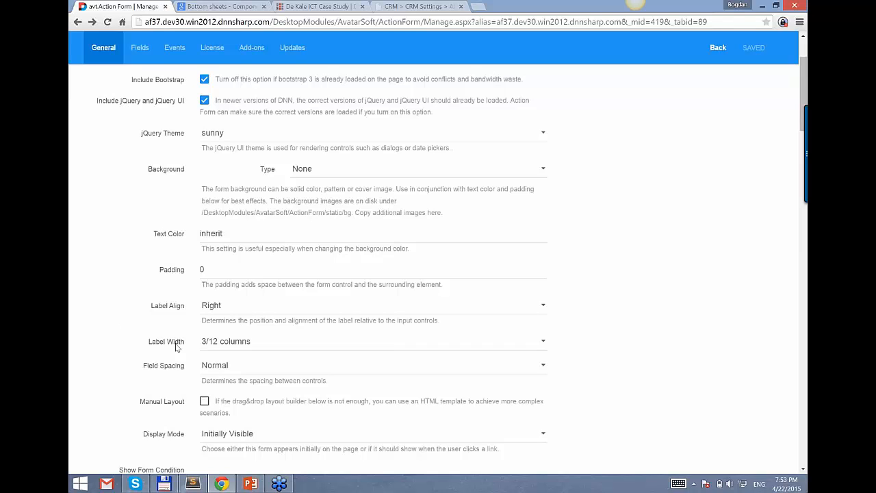
pyautogui.moveTo(146, 347); pyautogui.dragTo(189, 349)
pyautogui.scroll(-1, 133, 315)
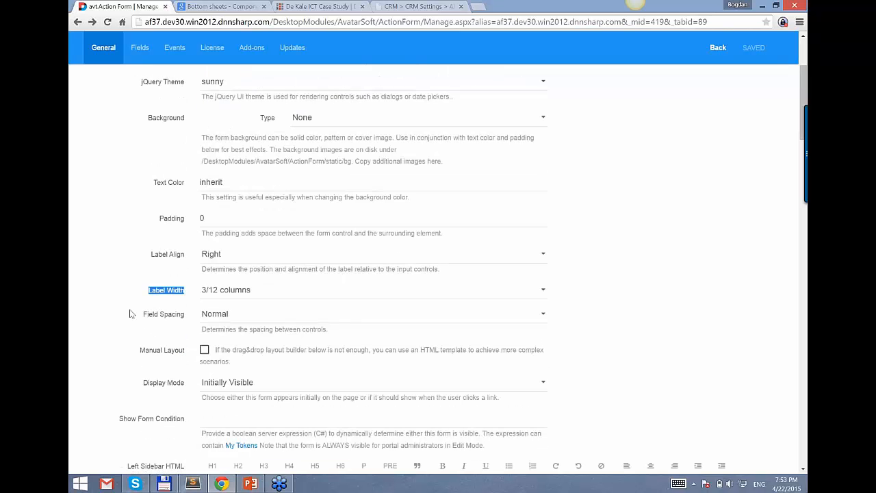
pyautogui.scroll(-4, 131, 313)
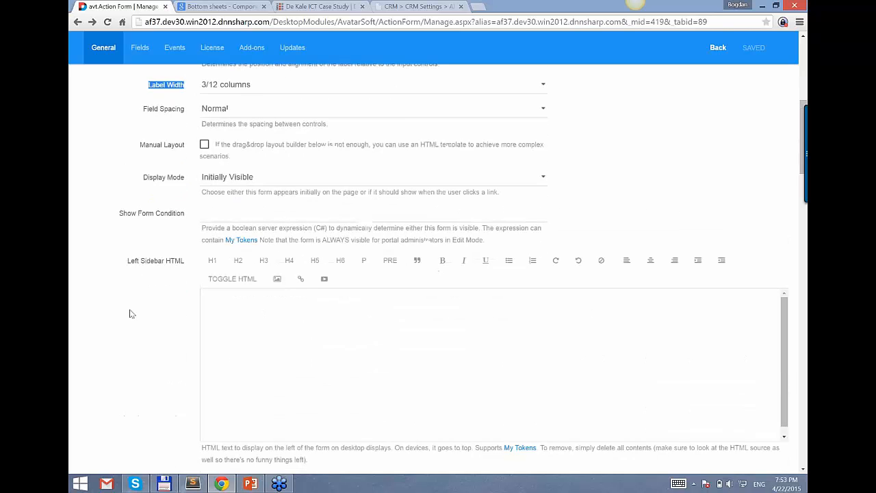
pyautogui.scroll(3, 131, 311)
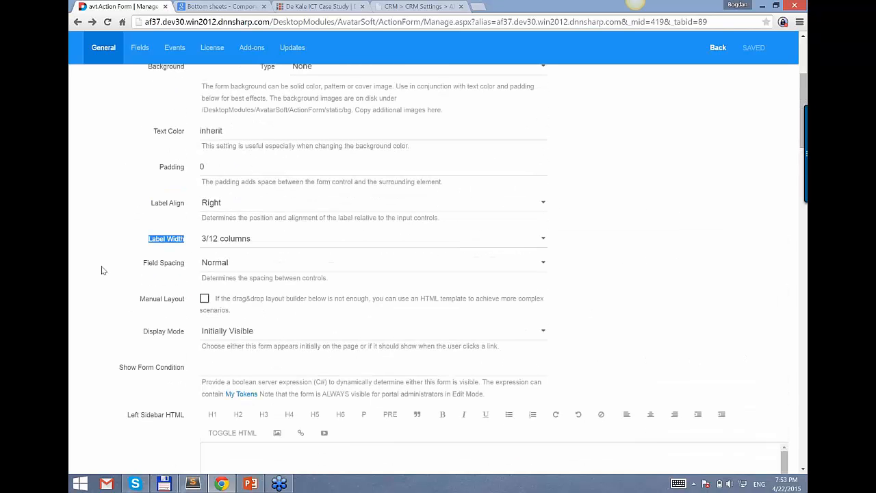